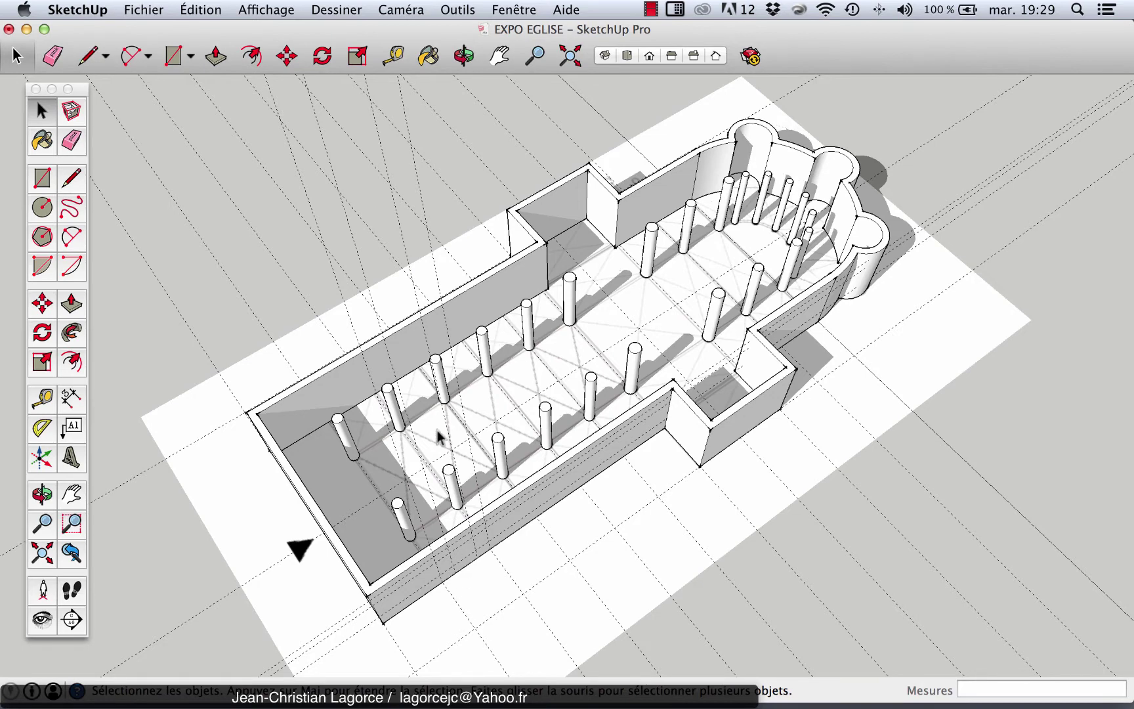
- Delete the existing group of columns inside the church and remove all construction guides from the model
left_click(486, 348)
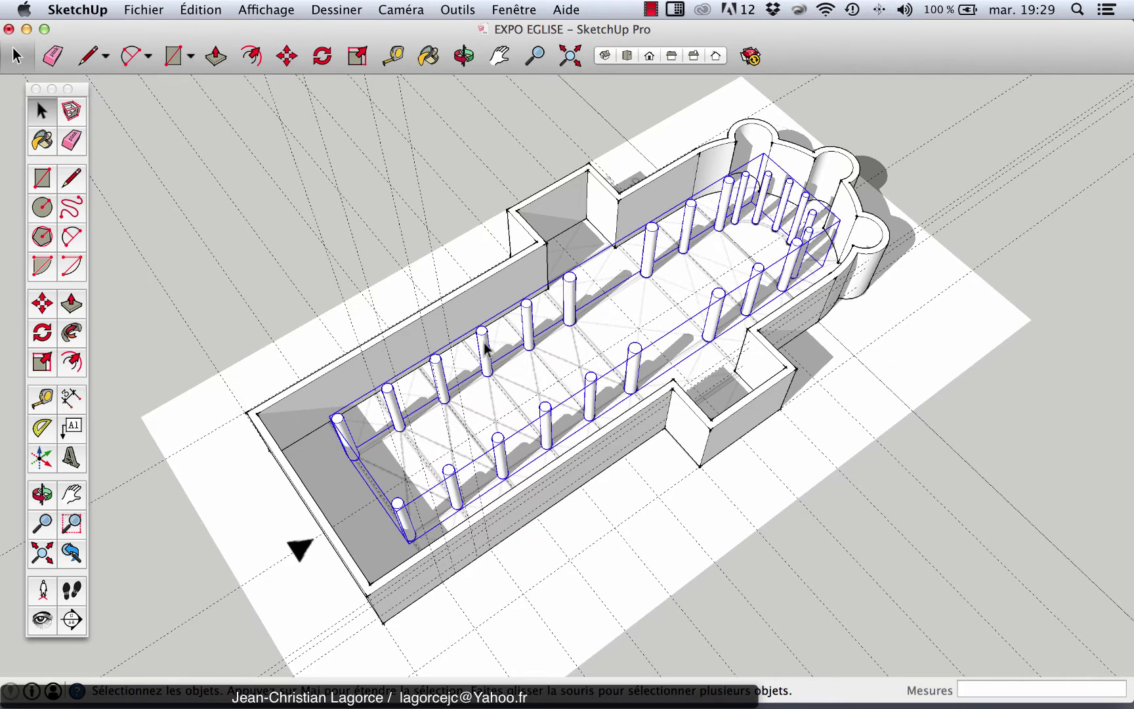
key("Delete")
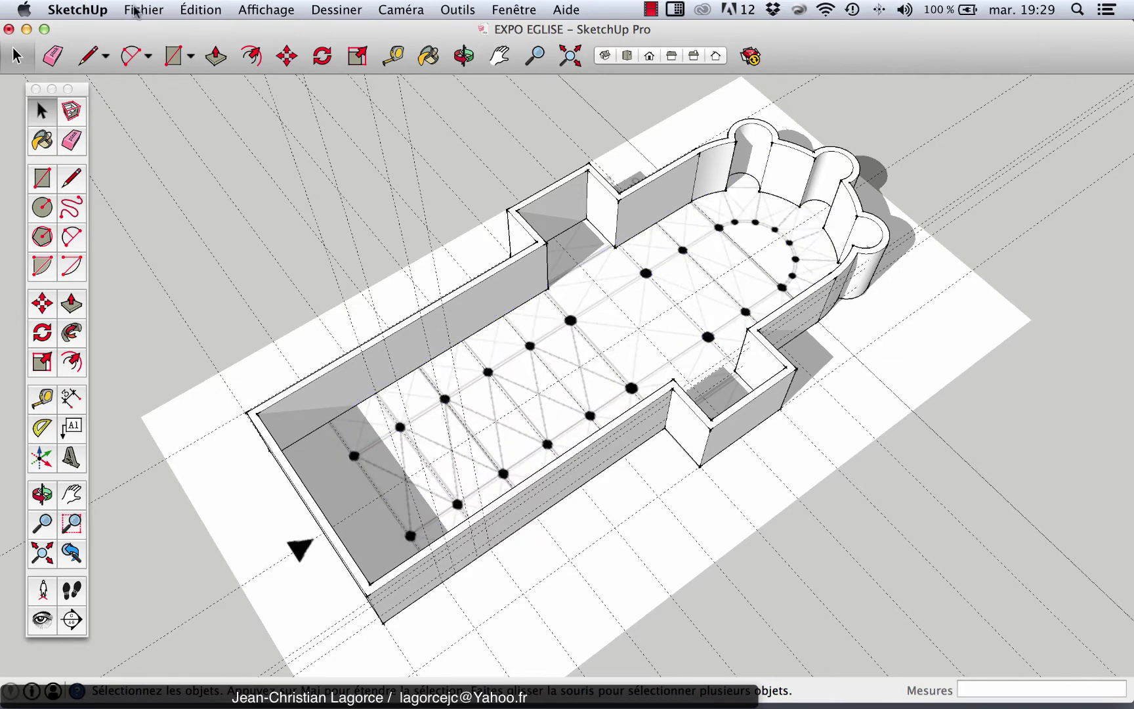
left_click(200, 11)
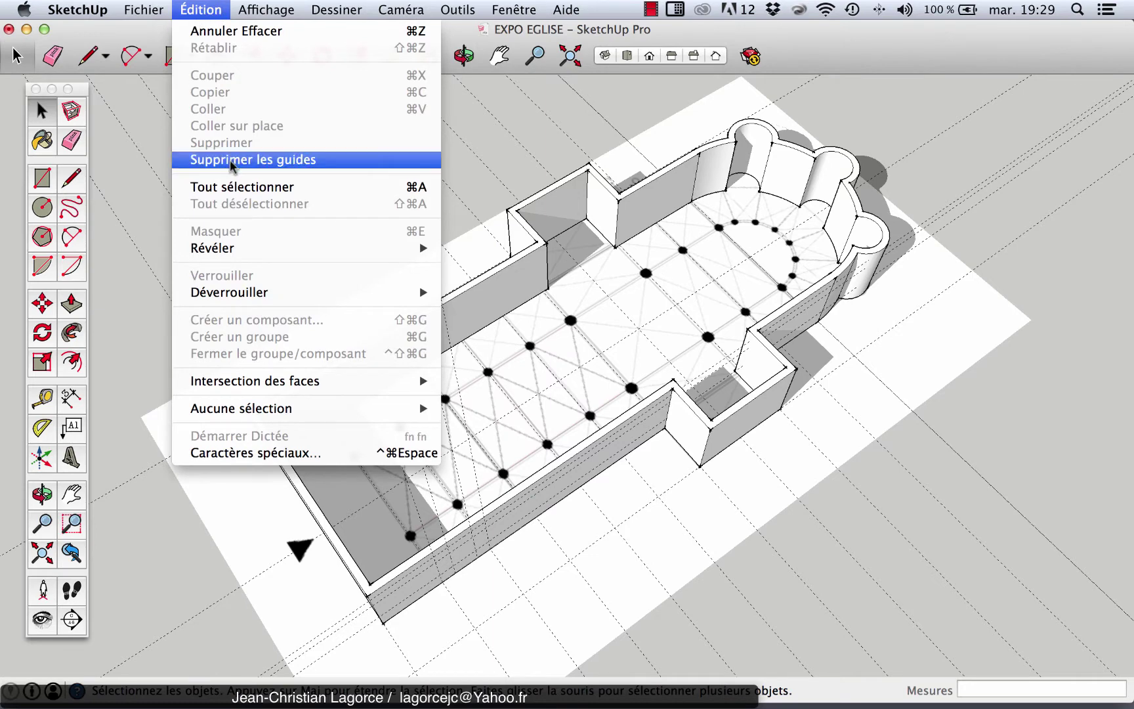
left_click(231, 162)
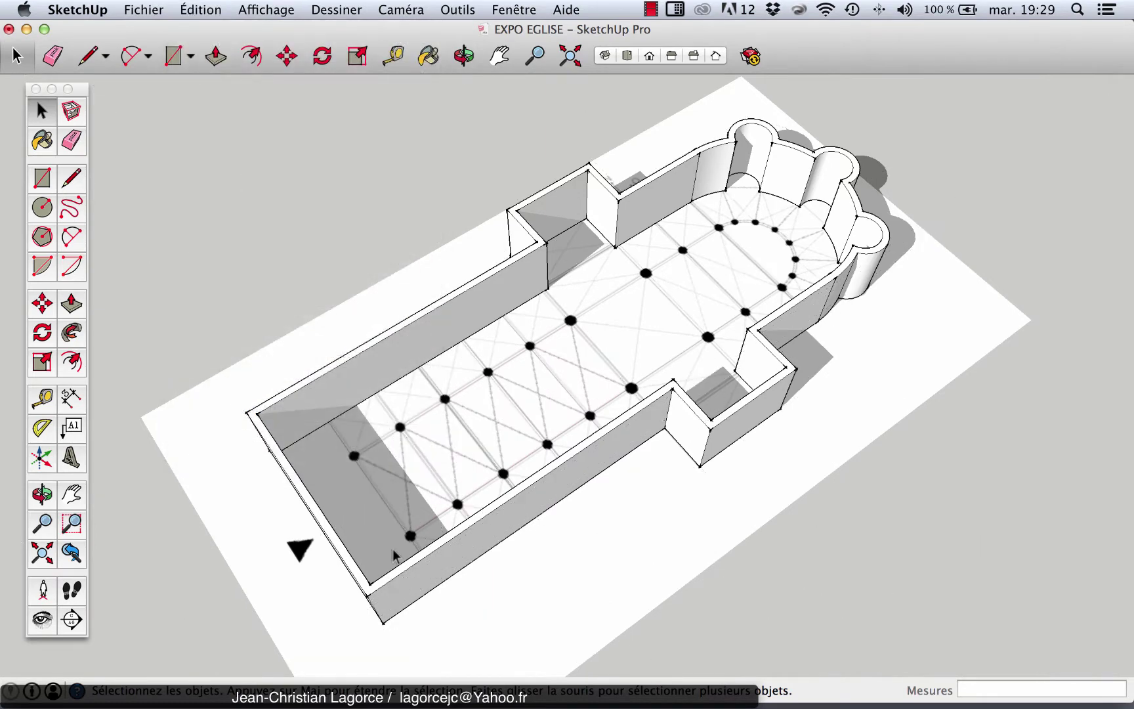
- Draw a circle of about 0.34 m radius over the plan's first column mark at the entrance end of the far row
scroll(360, 465, "up", 5)
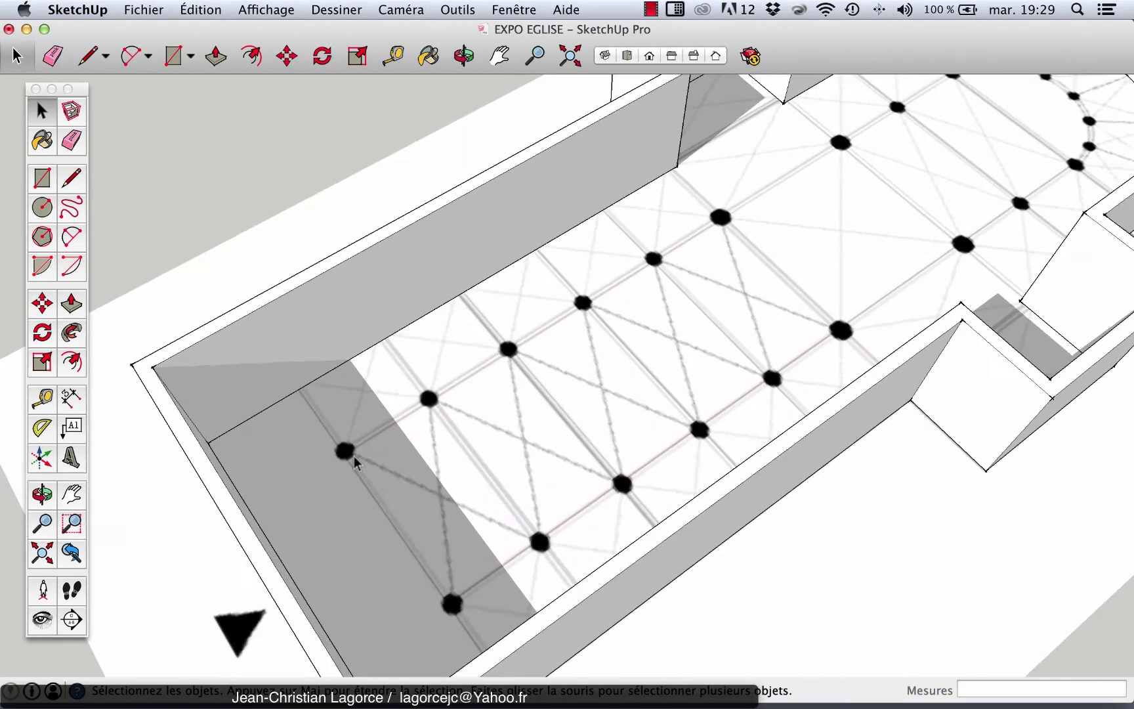
scroll(355, 463, "up", 10)
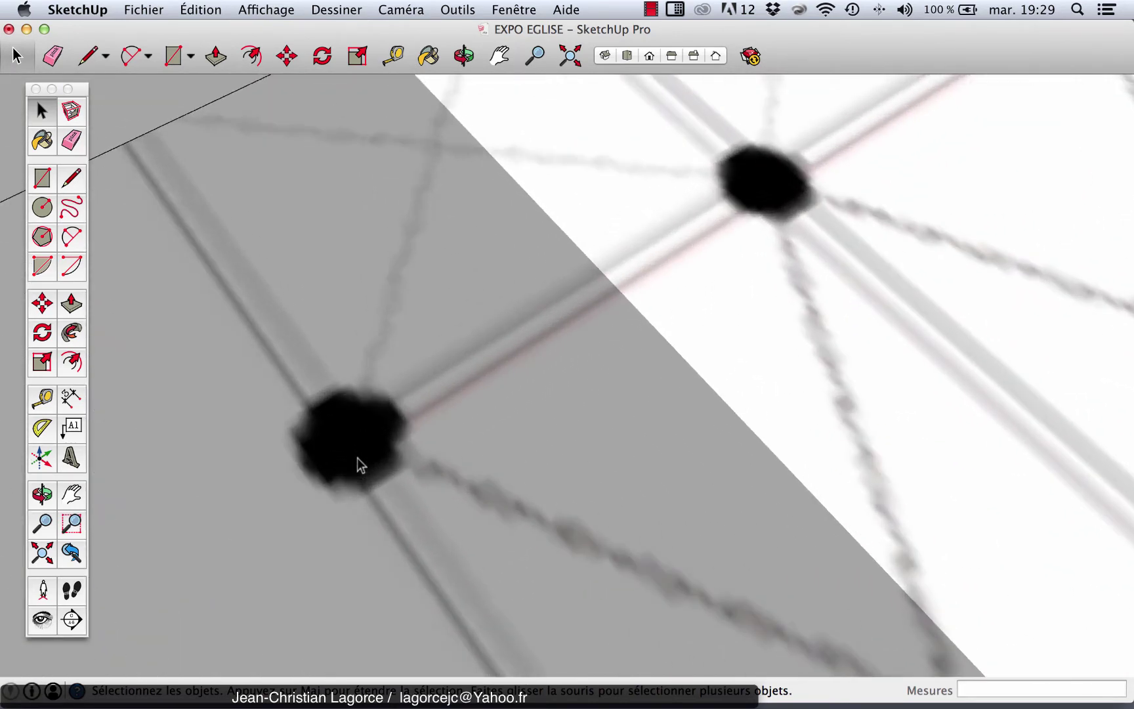
left_click(43, 209)
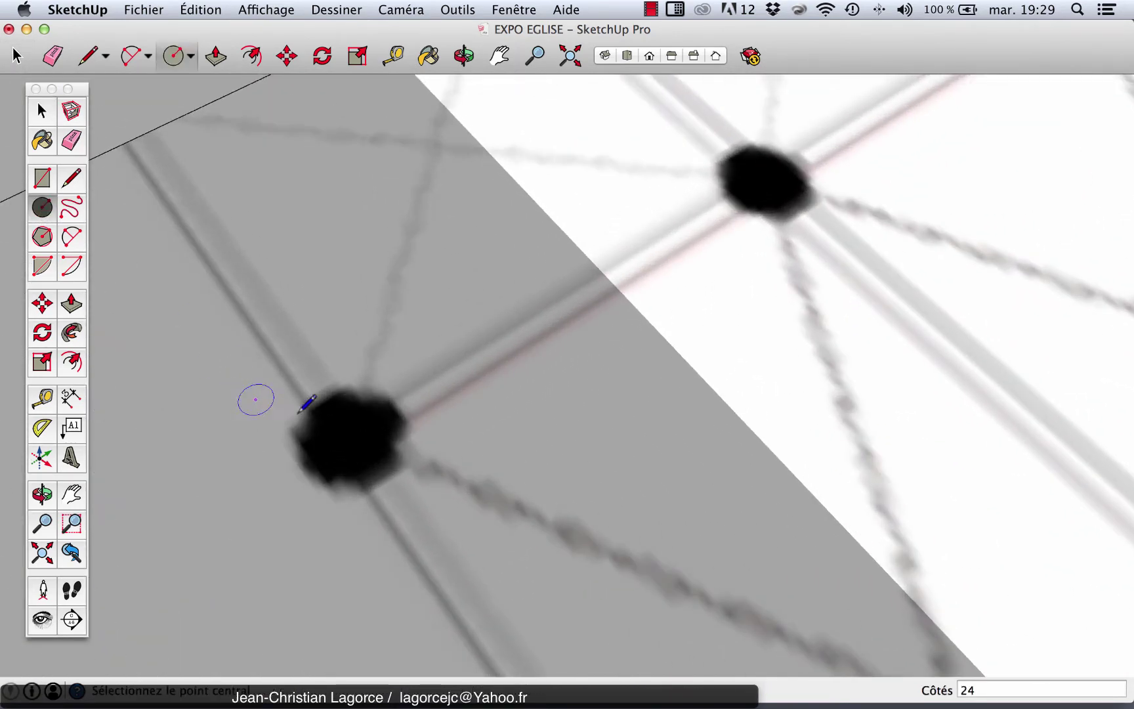
left_click(345, 434)
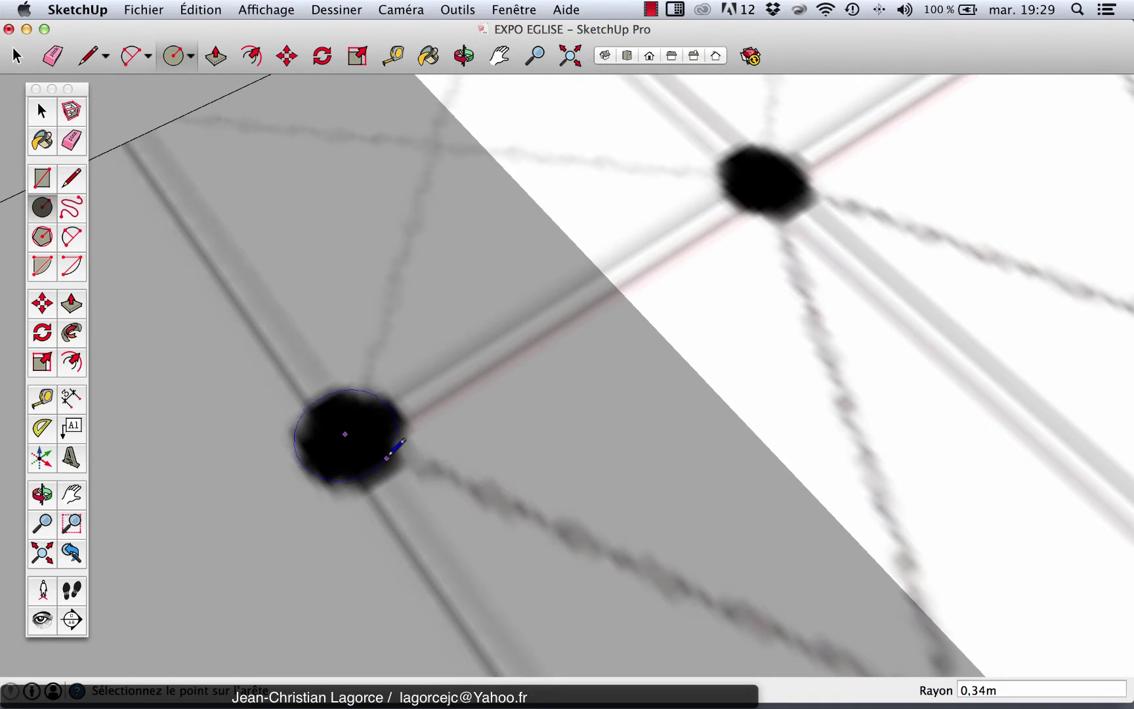
left_click(388, 456)
- Push/Pull the circle upward about 5.57 m, up to the top edge of the walls, to form a column
scroll(371, 411, "down", 1)
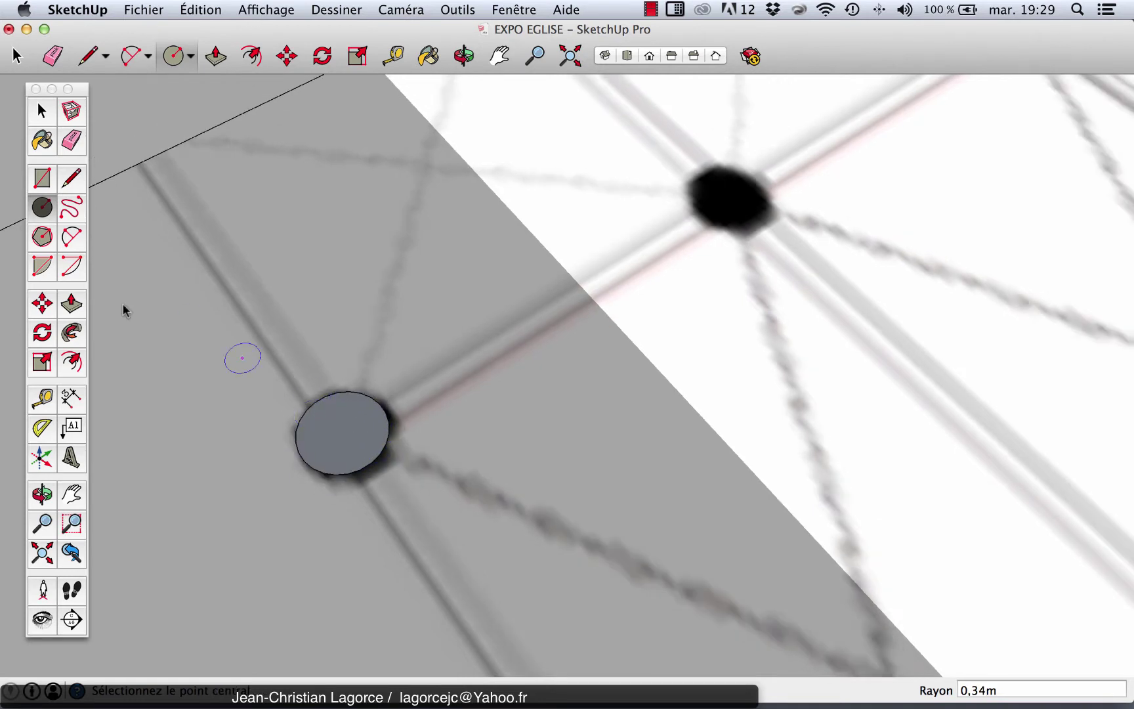
left_click(72, 306)
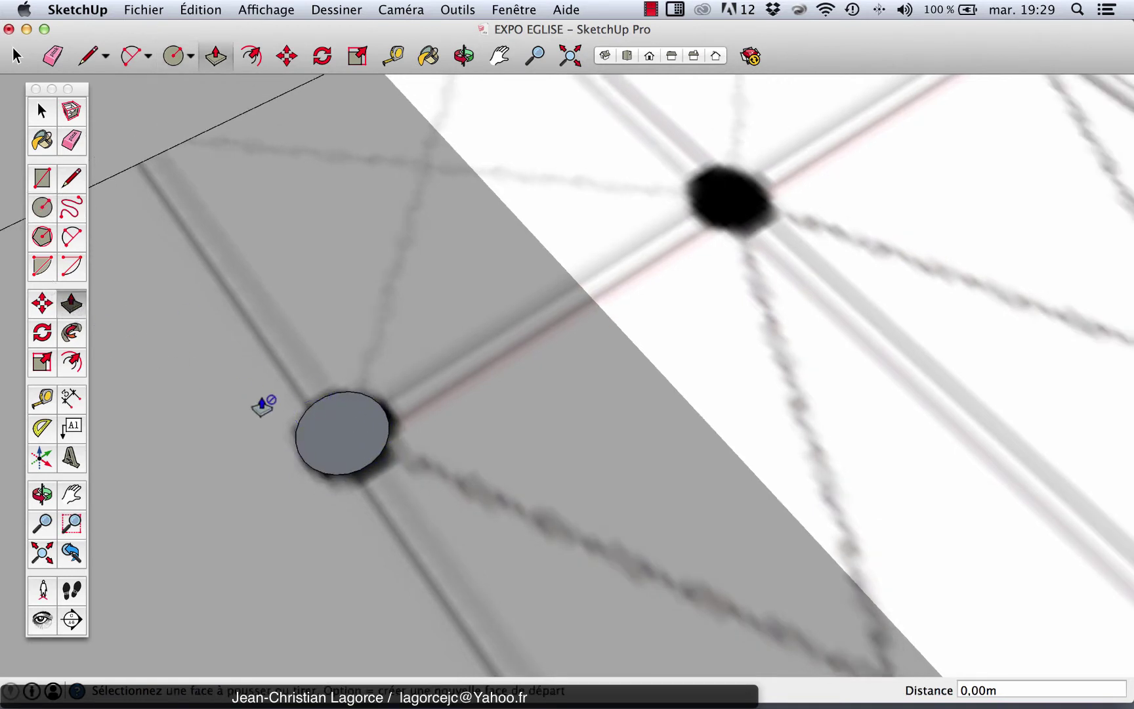
left_click(334, 438)
scroll(296, 384, "down", 3)
scroll(260, 265, "down", 4)
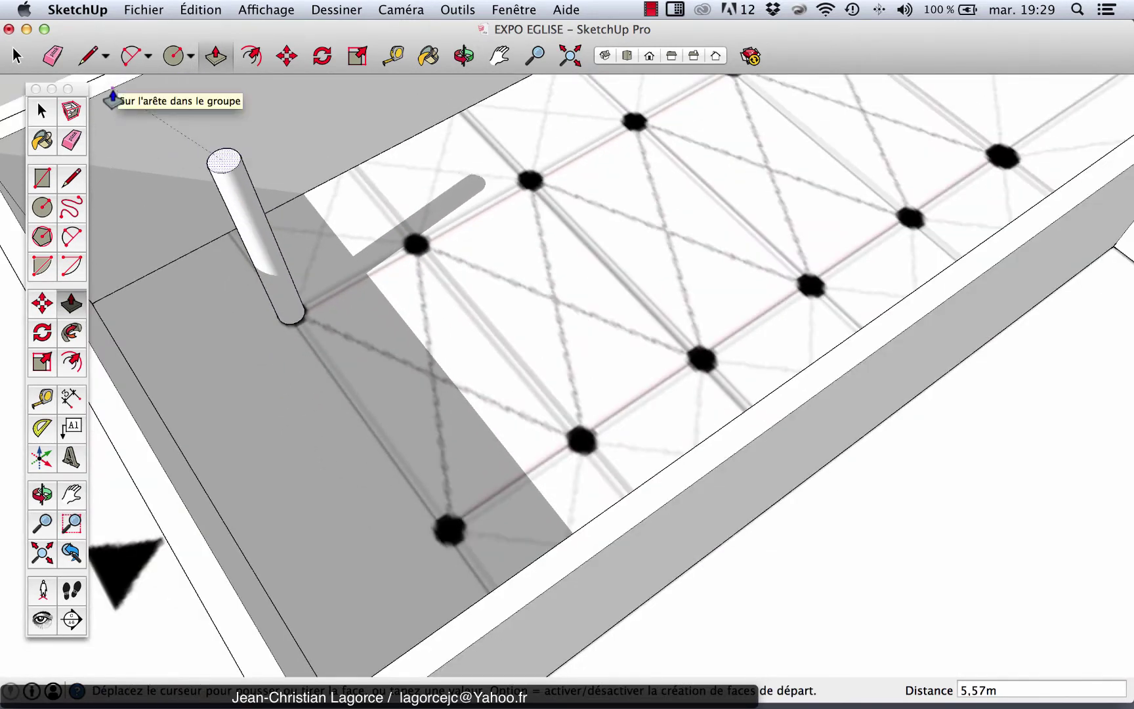
left_click(113, 98)
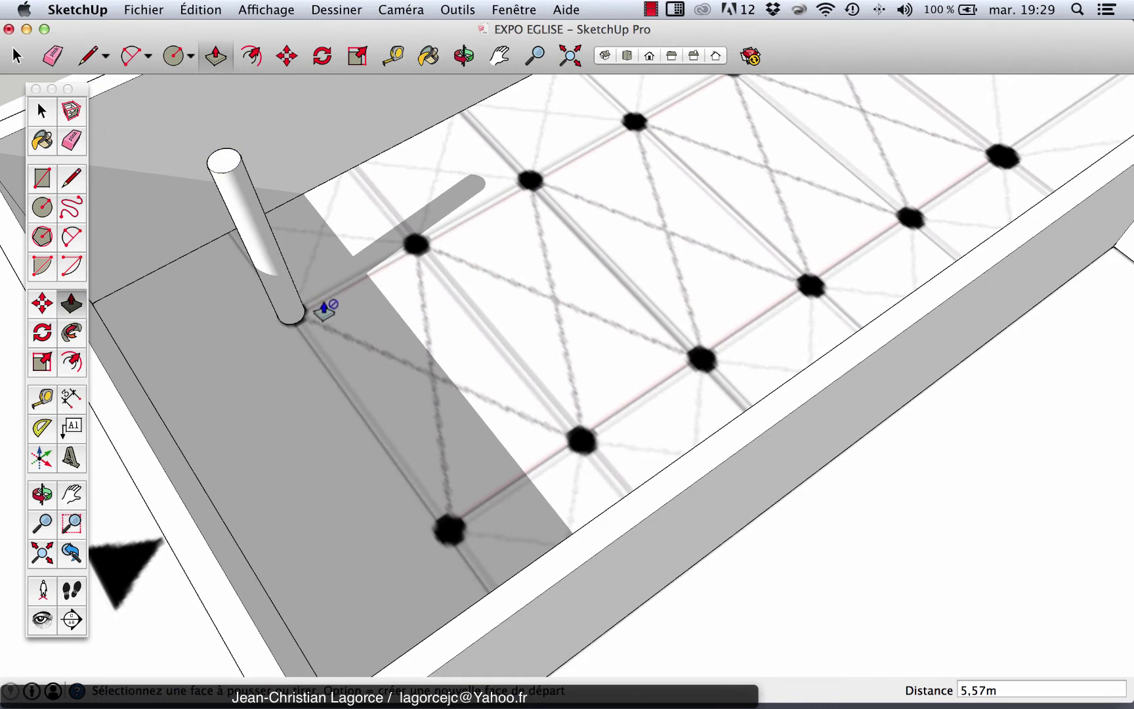
- Turn the whole column into a component named colonne, replacing the selected geometry
scroll(324, 309, "down", 3)
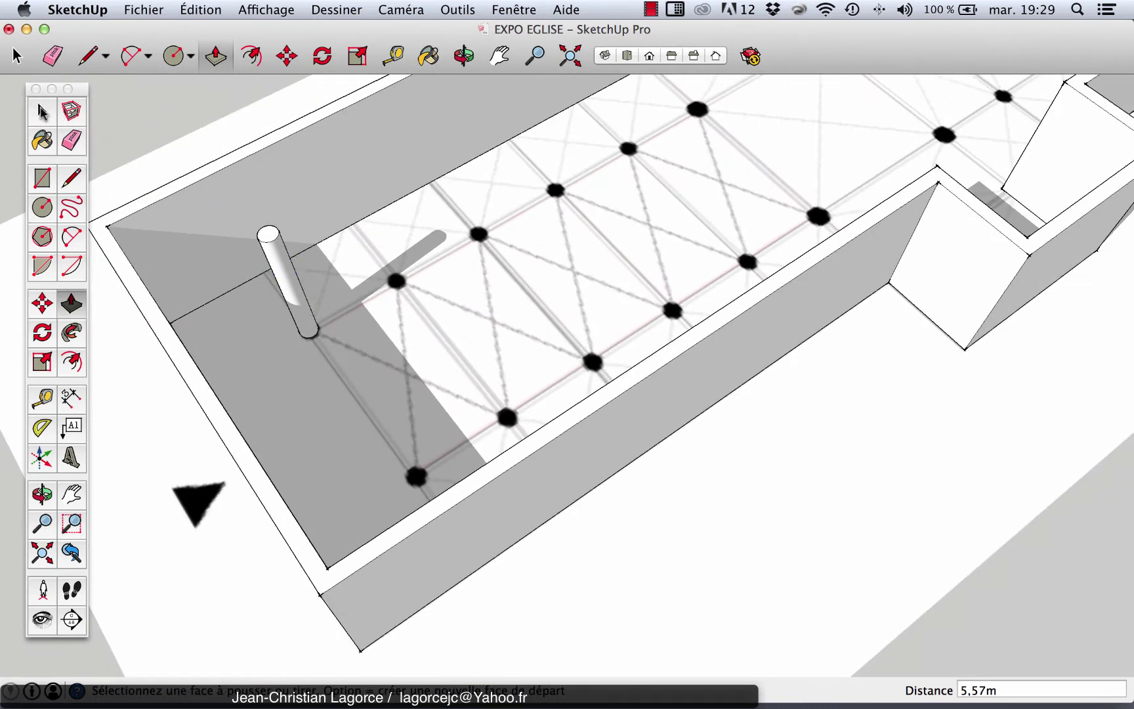
left_click(42, 112)
left_click(283, 264)
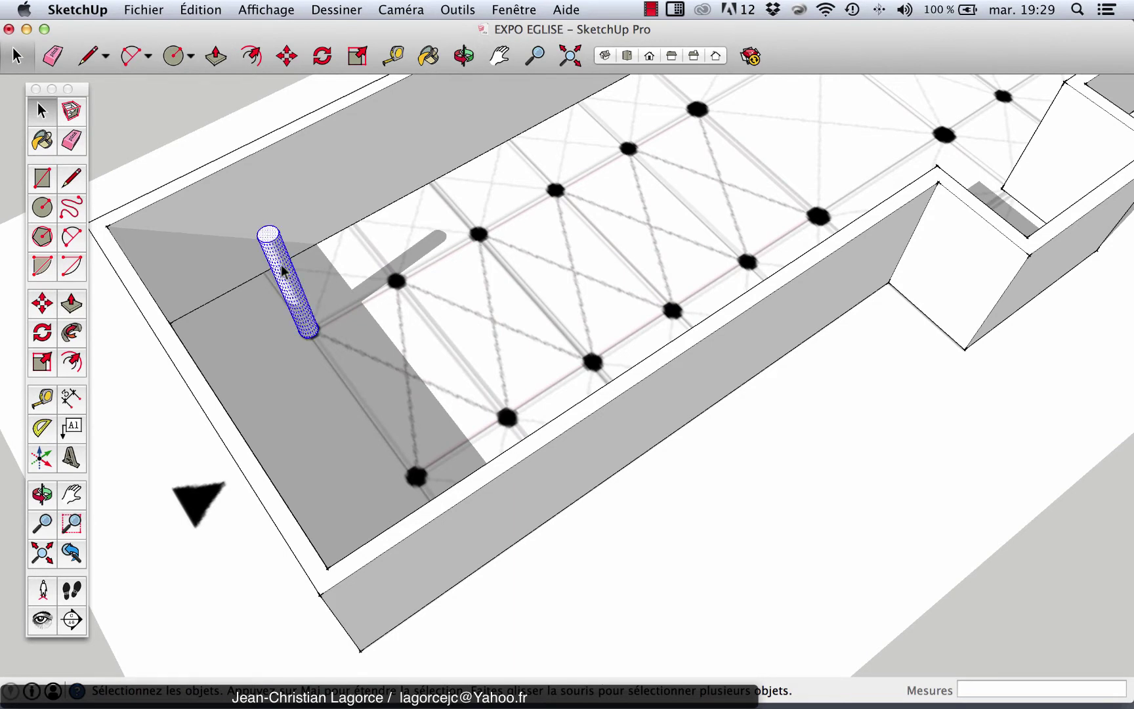
right_click(282, 269)
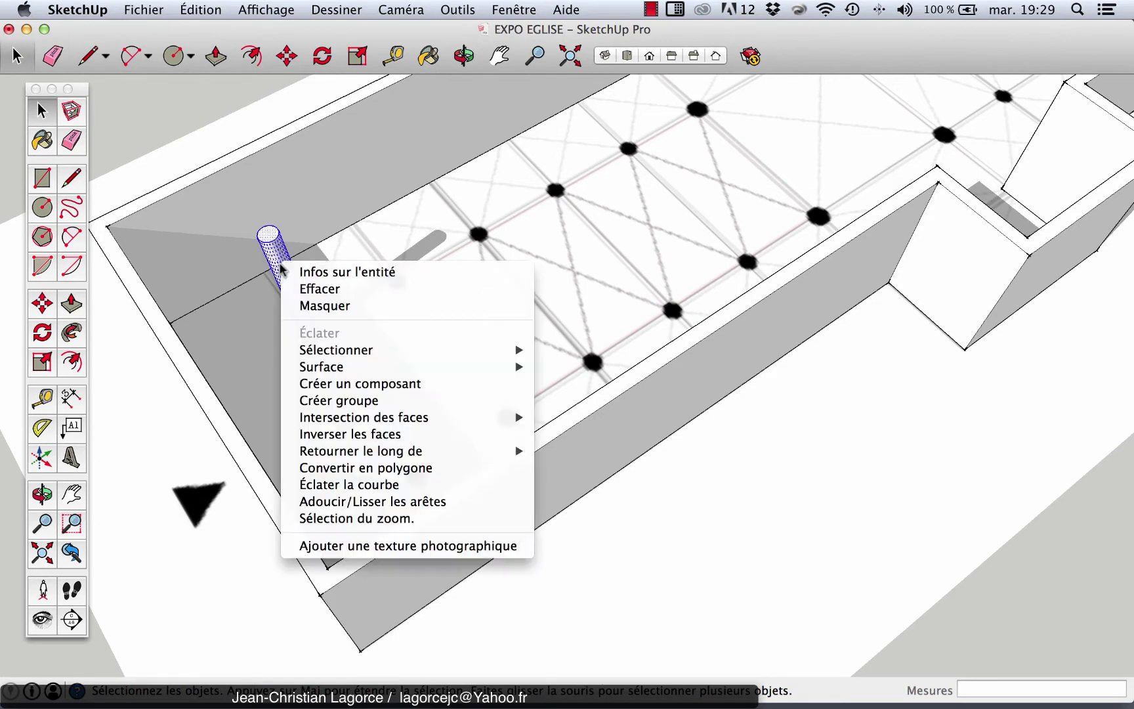
left_click(316, 385)
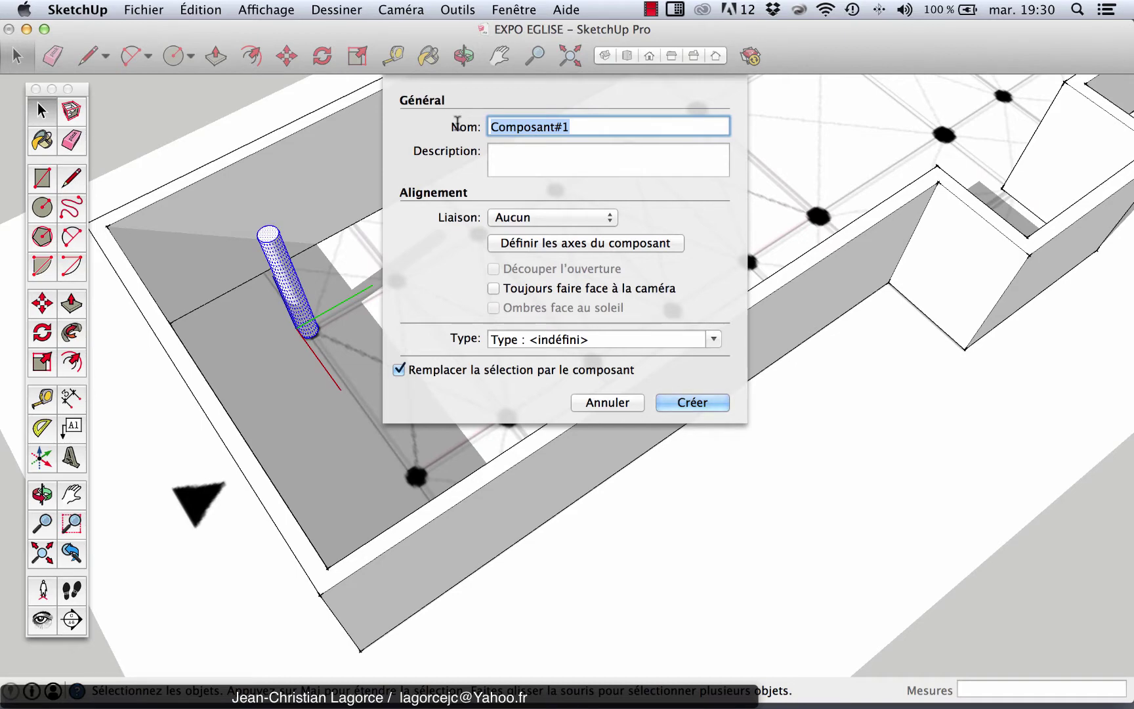
type("colonne")
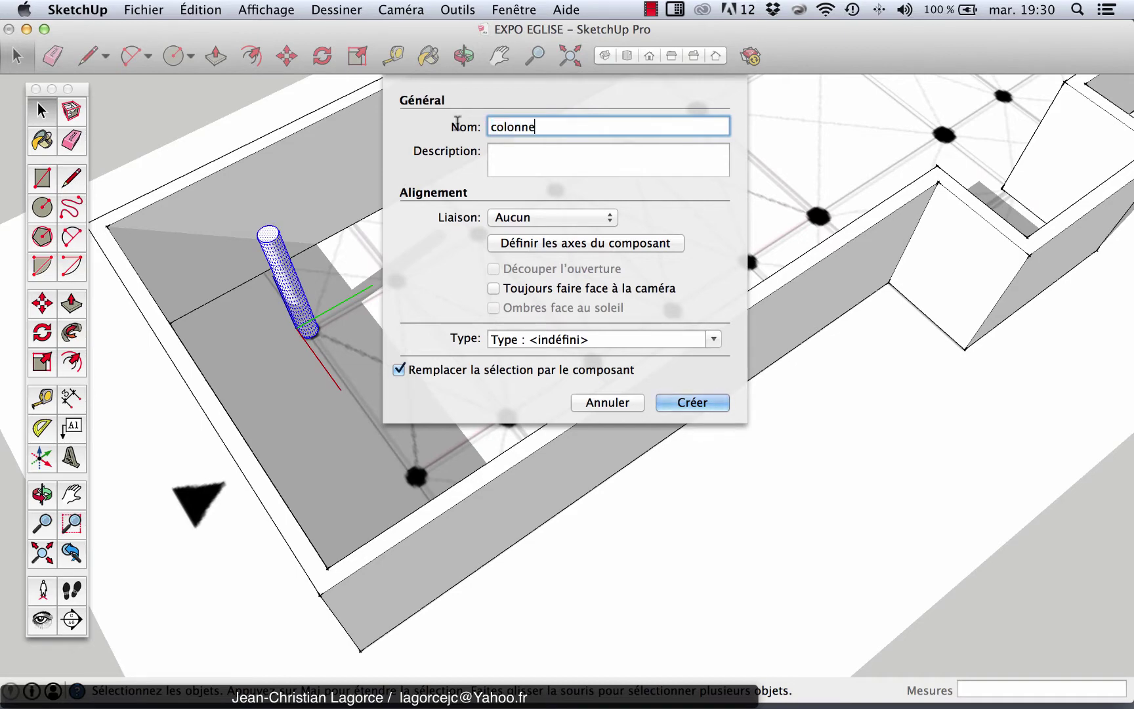
left_click(691, 402)
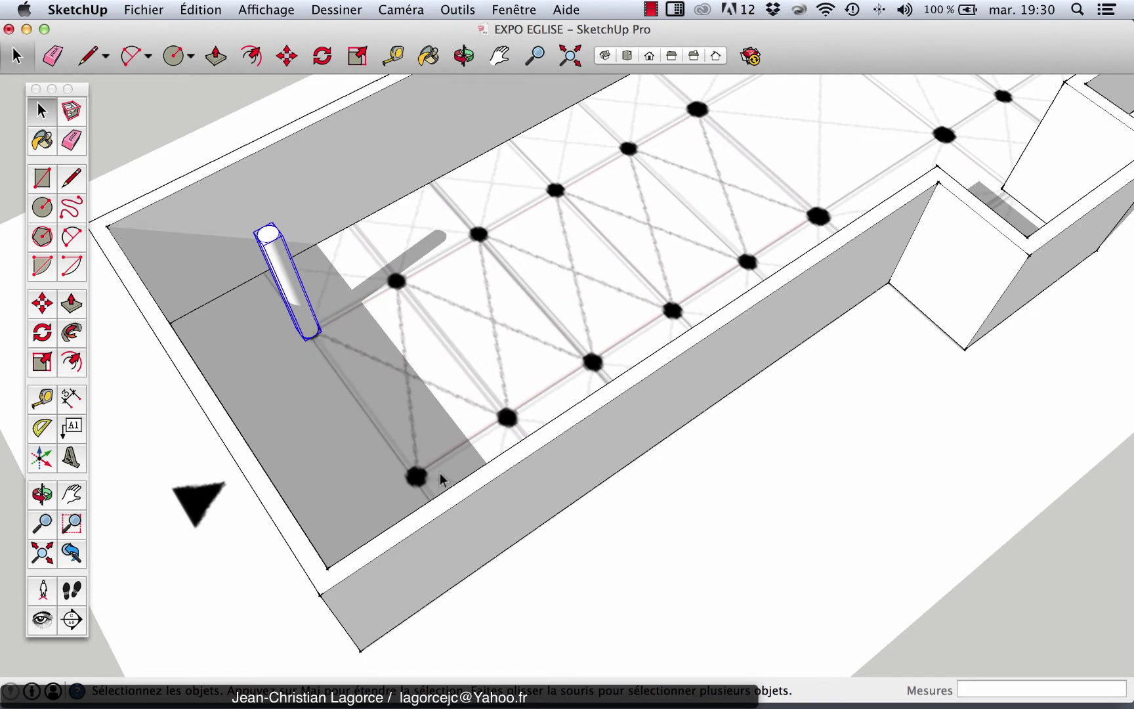
- Copy the column from its base about 7.31 m across the nave onto the facing column mark in the near row
left_click(41, 303)
scroll(274, 337, "up", 8)
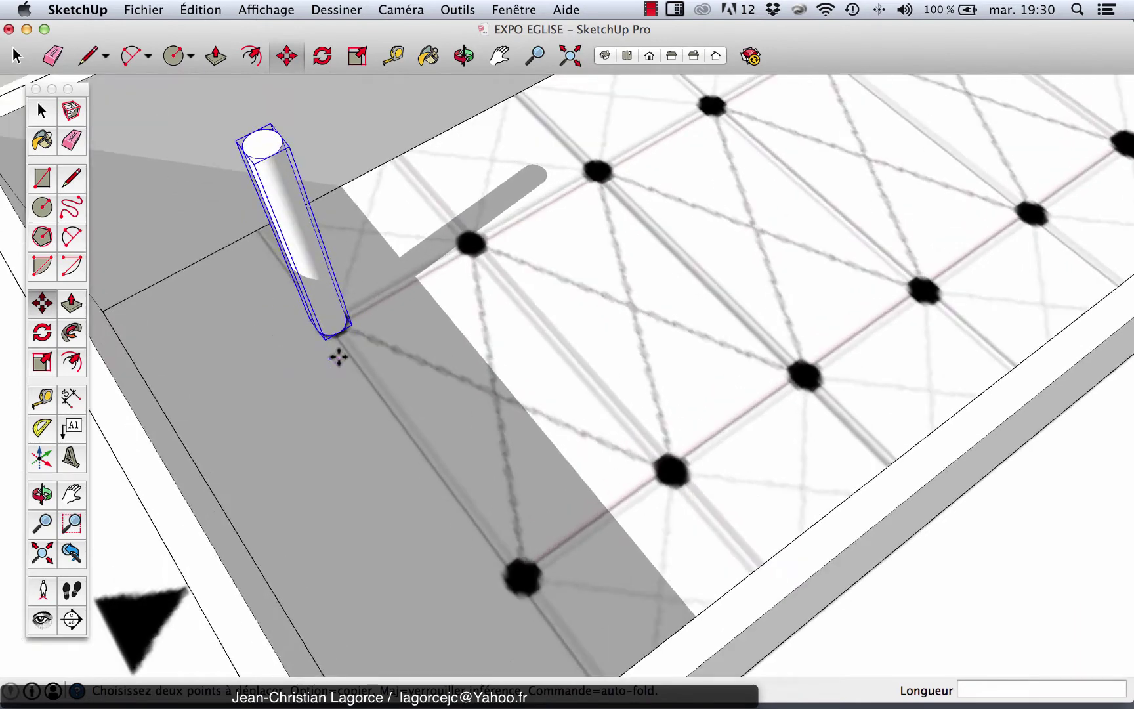
scroll(333, 322, "up", 5)
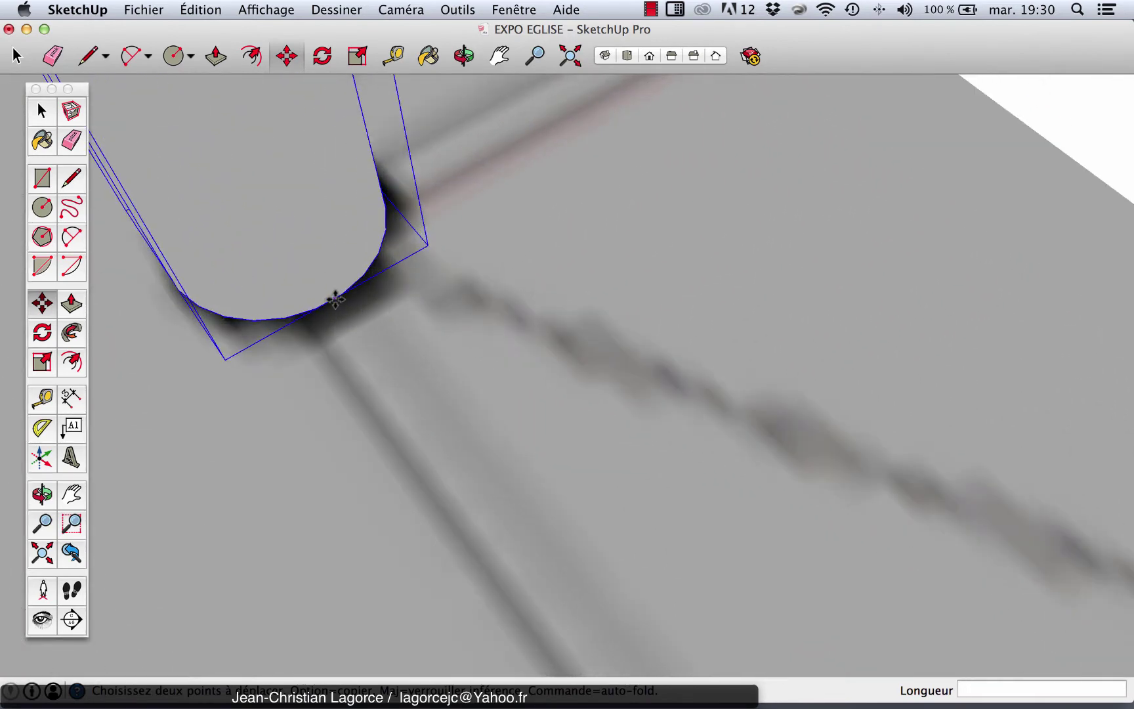
left_click(335, 300)
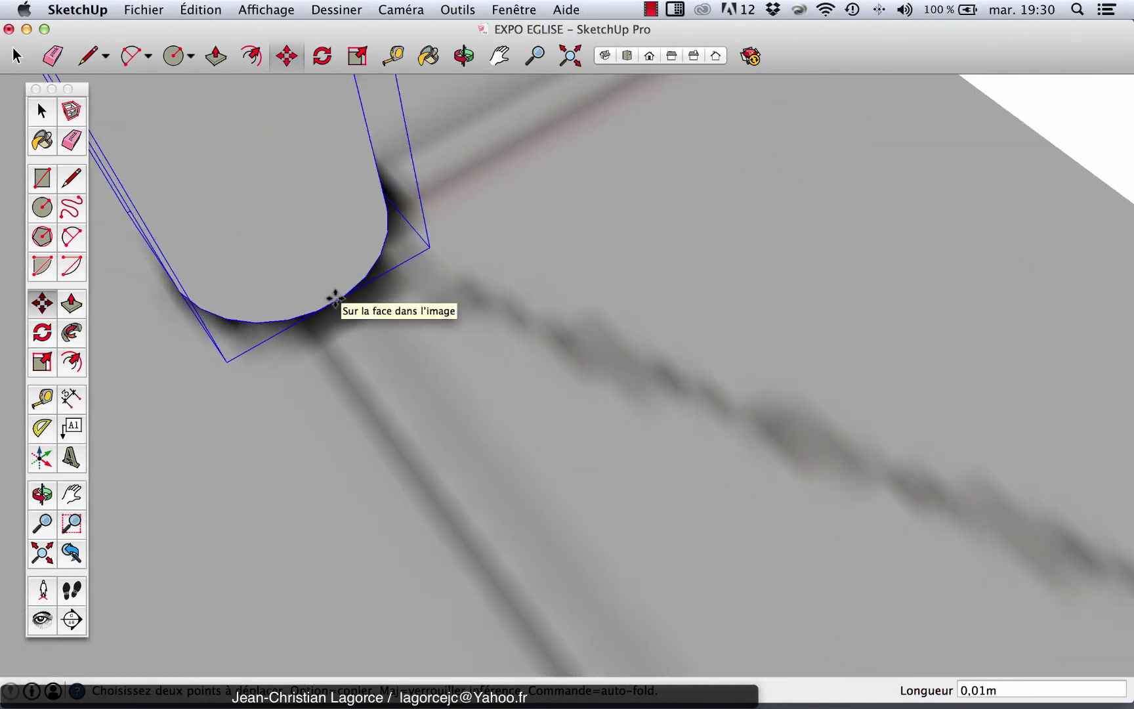
scroll(334, 300, "down", 10)
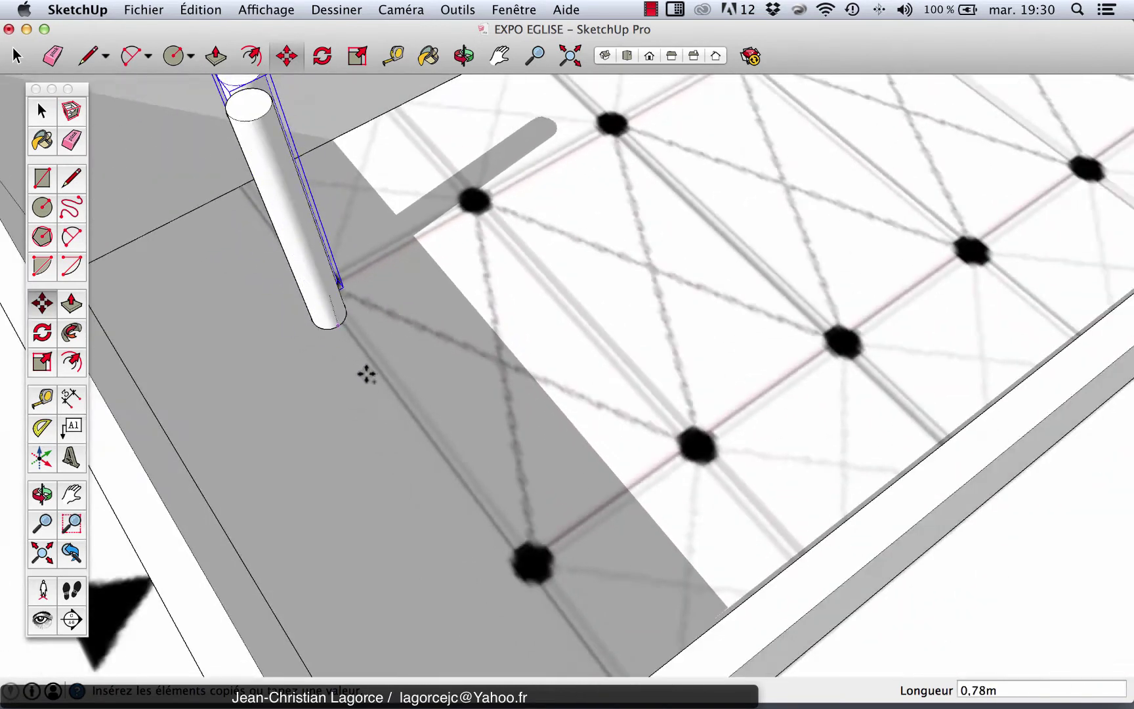
scroll(522, 571, "up", 3)
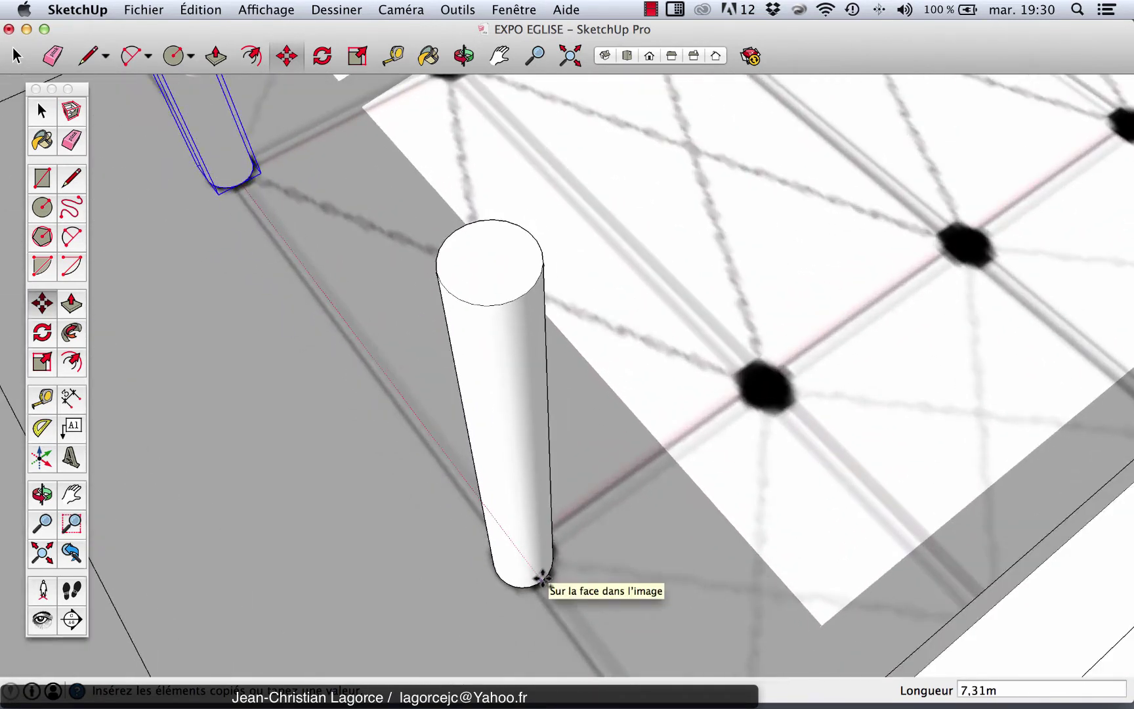
left_click(542, 577)
scroll(329, 321, "down", 6)
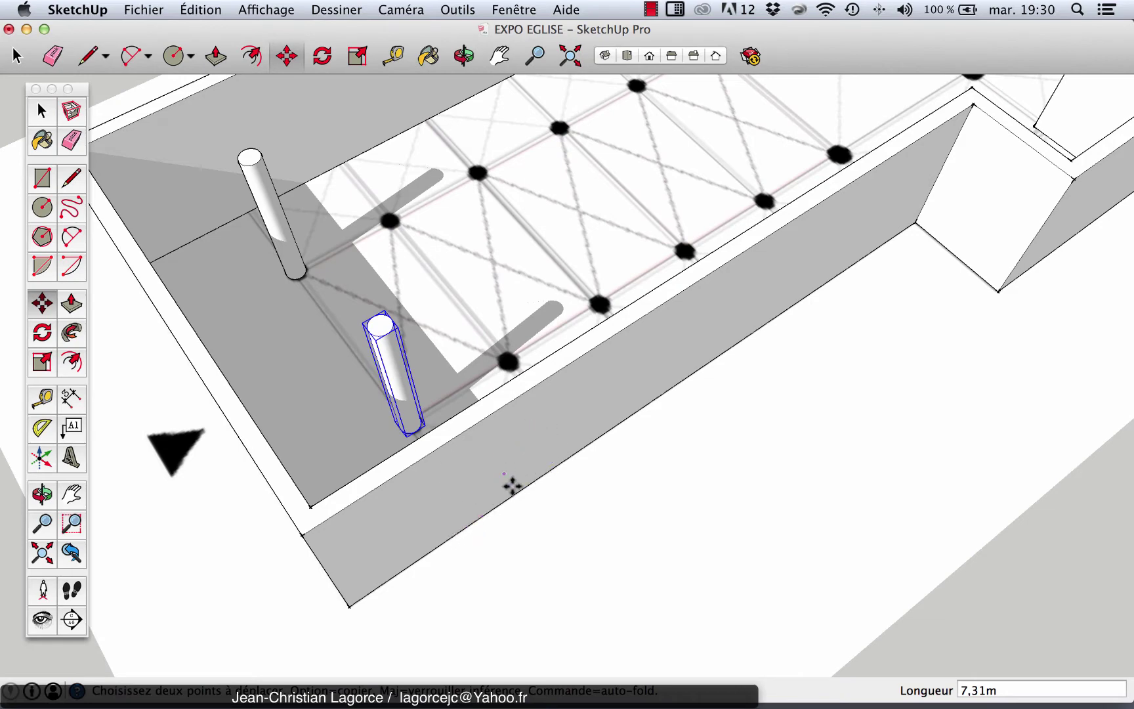
- Place a guide parallel to the entrance wall's inner base edge, offset about 3.95 m, through the base of the copied column
middle_click_drag(539, 499, 372, 529)
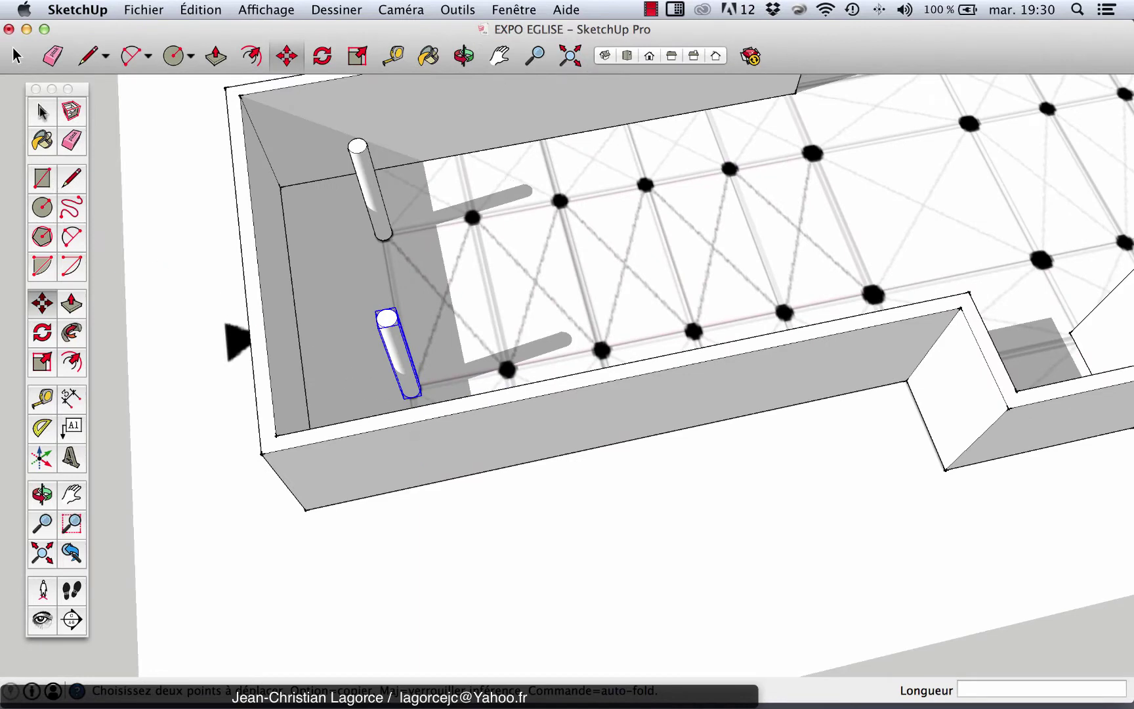
left_click(43, 397)
scroll(311, 332, "up", 6)
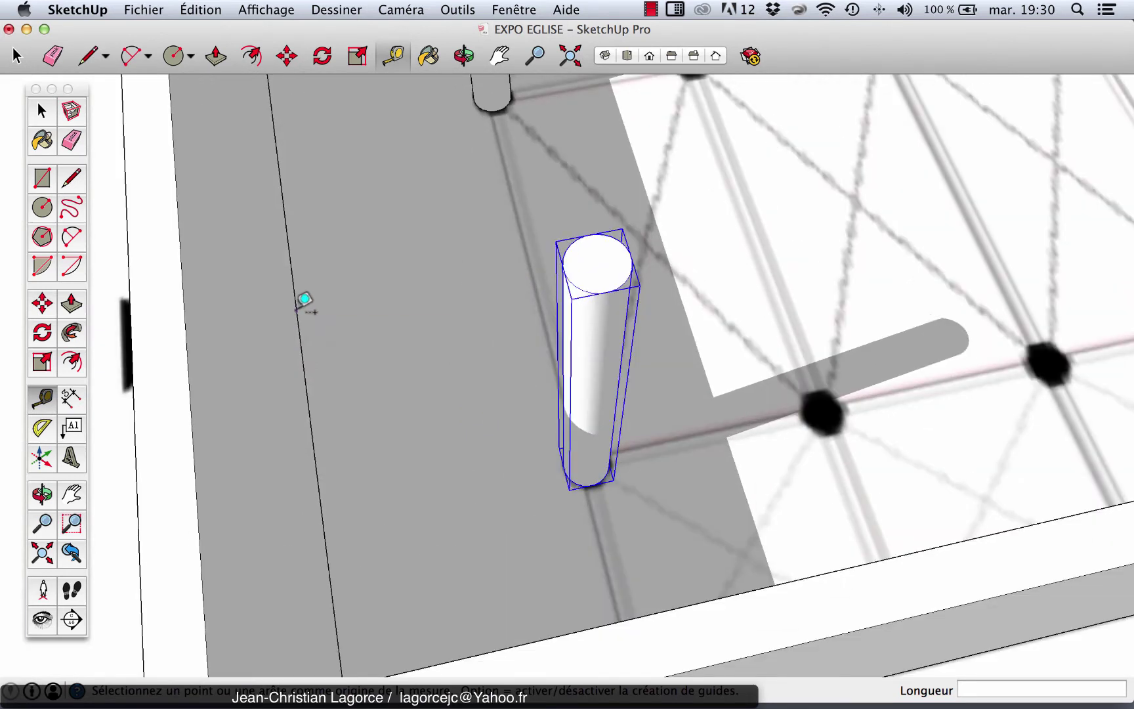
left_click(293, 302)
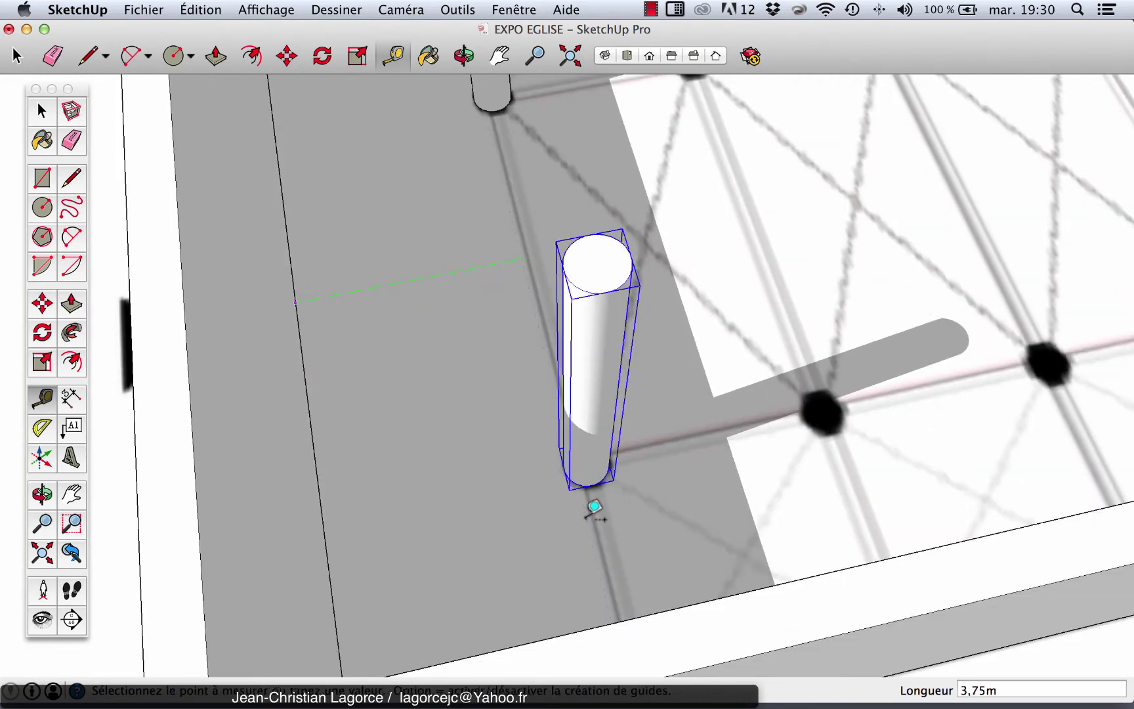
scroll(601, 529, "up", 5)
scroll(609, 515, "up", 1)
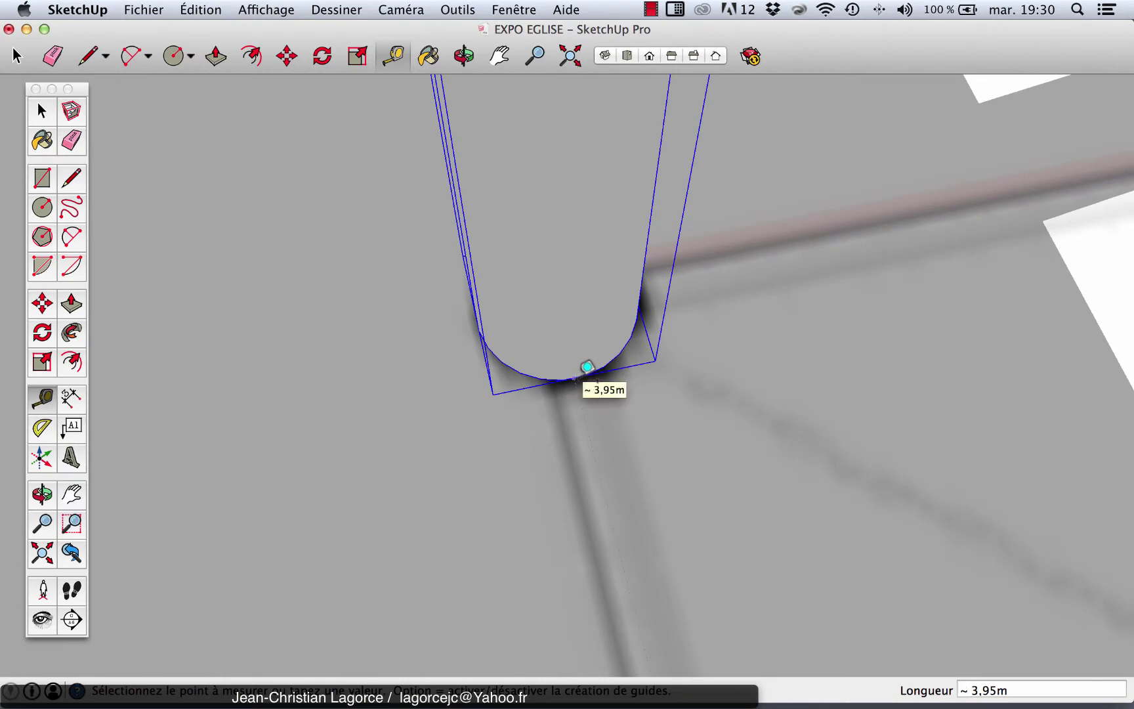
left_click(587, 366)
scroll(567, 372, "down", 6)
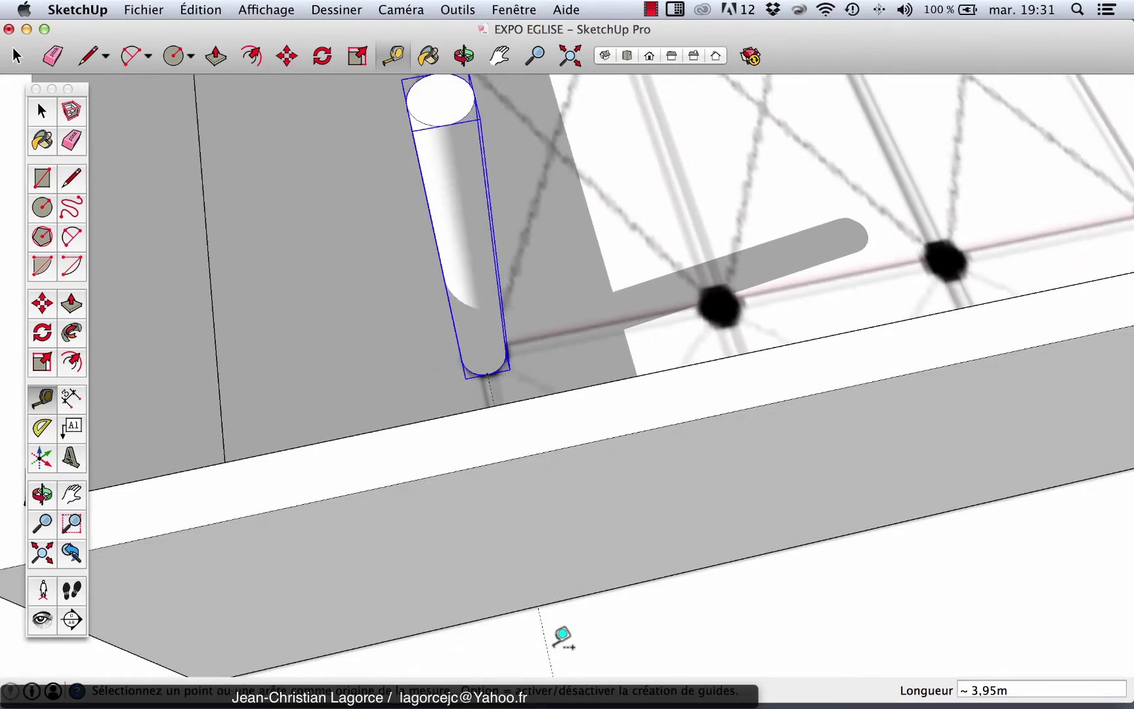
scroll(544, 523, "down", 4)
scroll(499, 384, "down", 3)
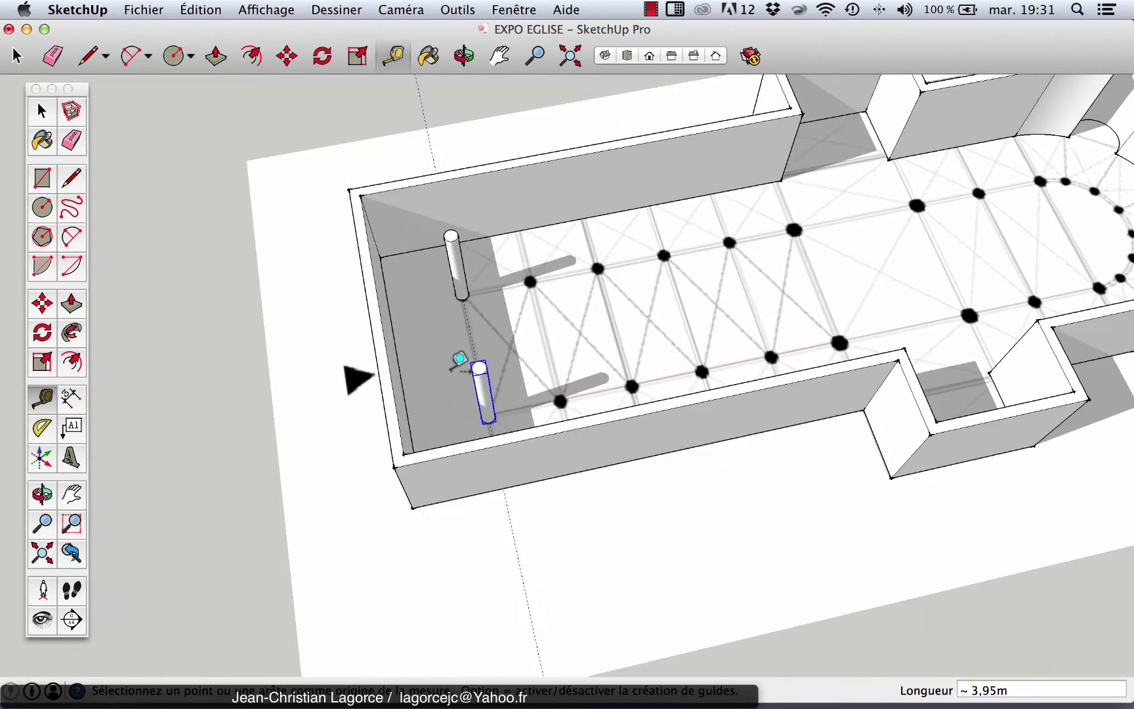
scroll(453, 331, "down", 2)
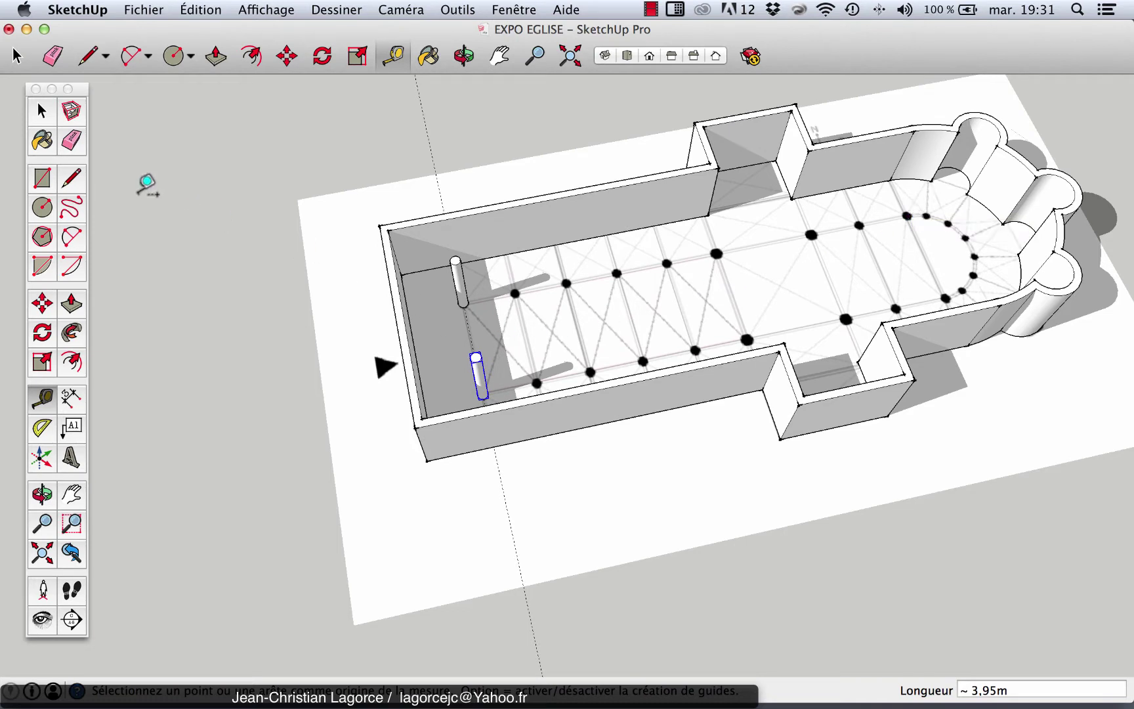
- Copy the two entrance columns together with their guide about 3.76 m along the nave onto the next pair of column marks
left_click(42, 115)
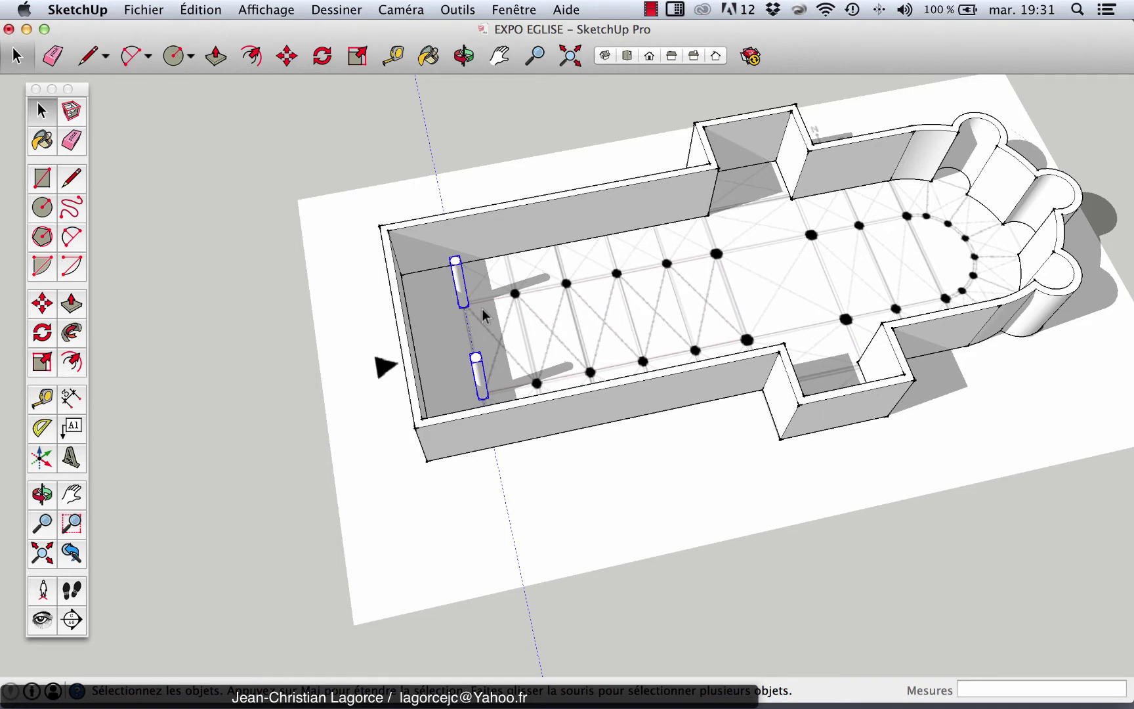
scroll(468, 310, "up", 5)
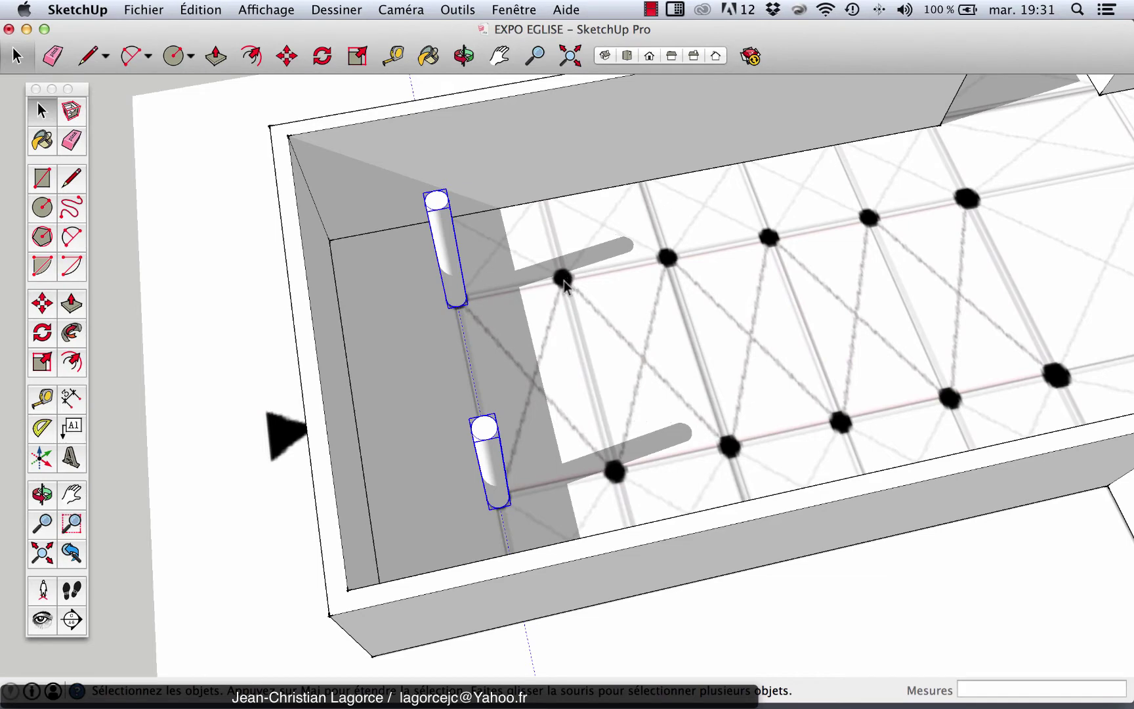
scroll(453, 306, "down", 2)
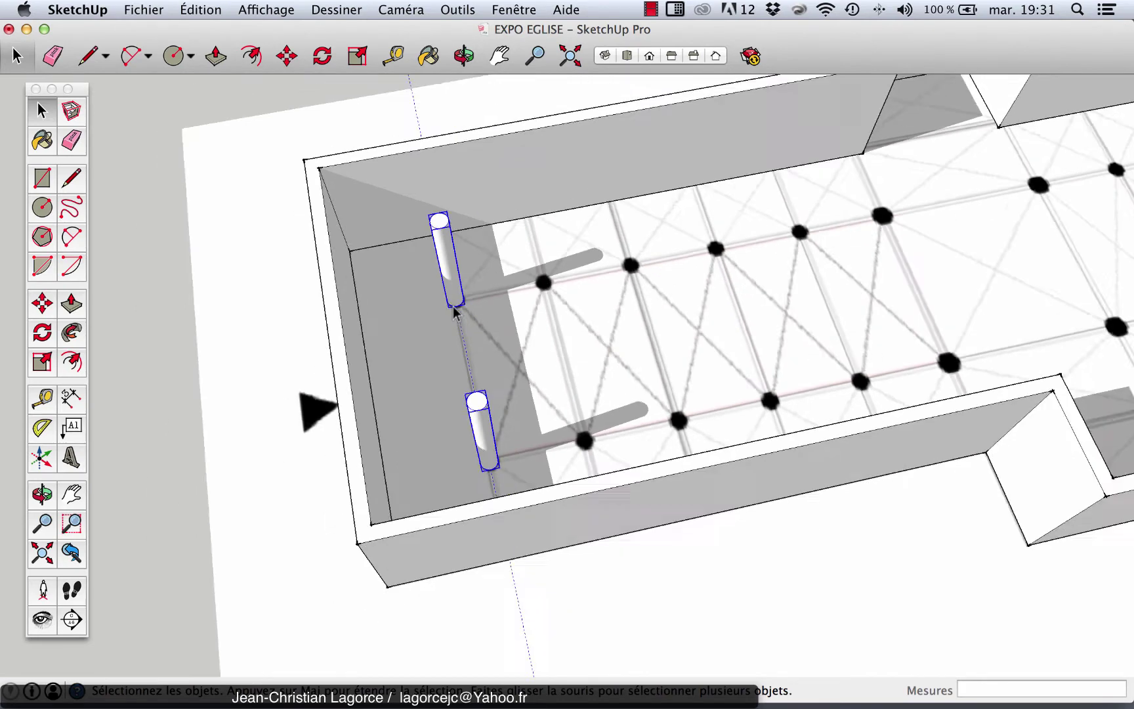
scroll(453, 306, "down", 1)
scroll(456, 309, "down", 1)
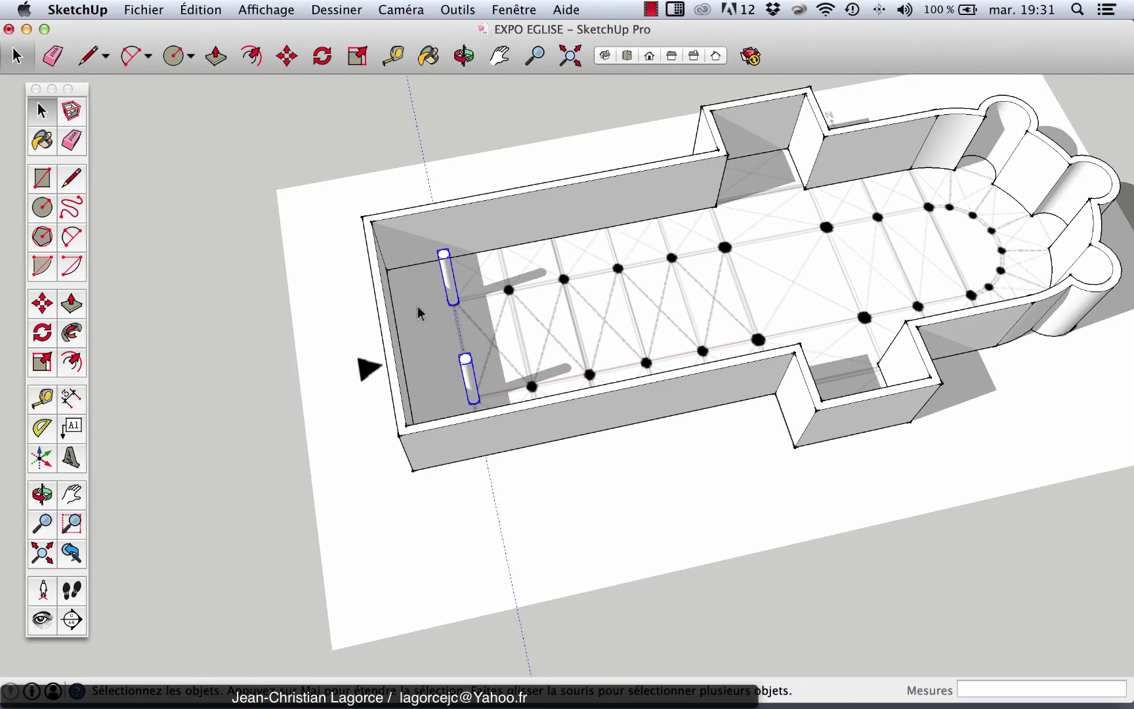
left_click(42, 303)
scroll(414, 314, "up", 3)
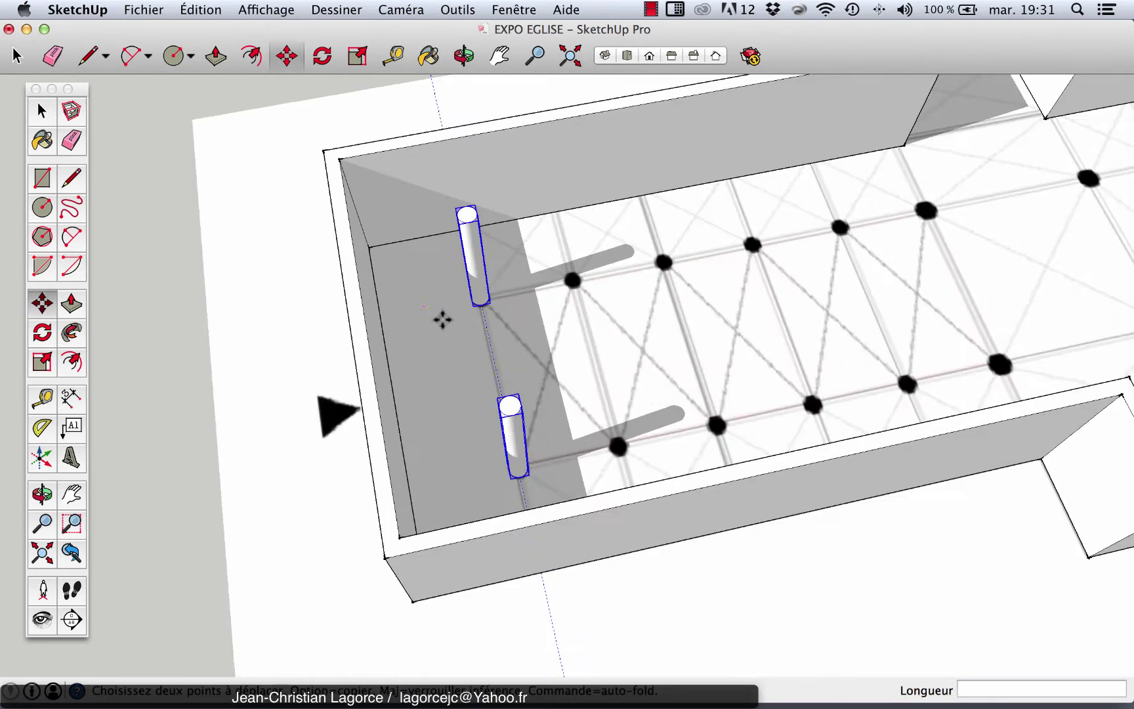
scroll(491, 292, "up", 5)
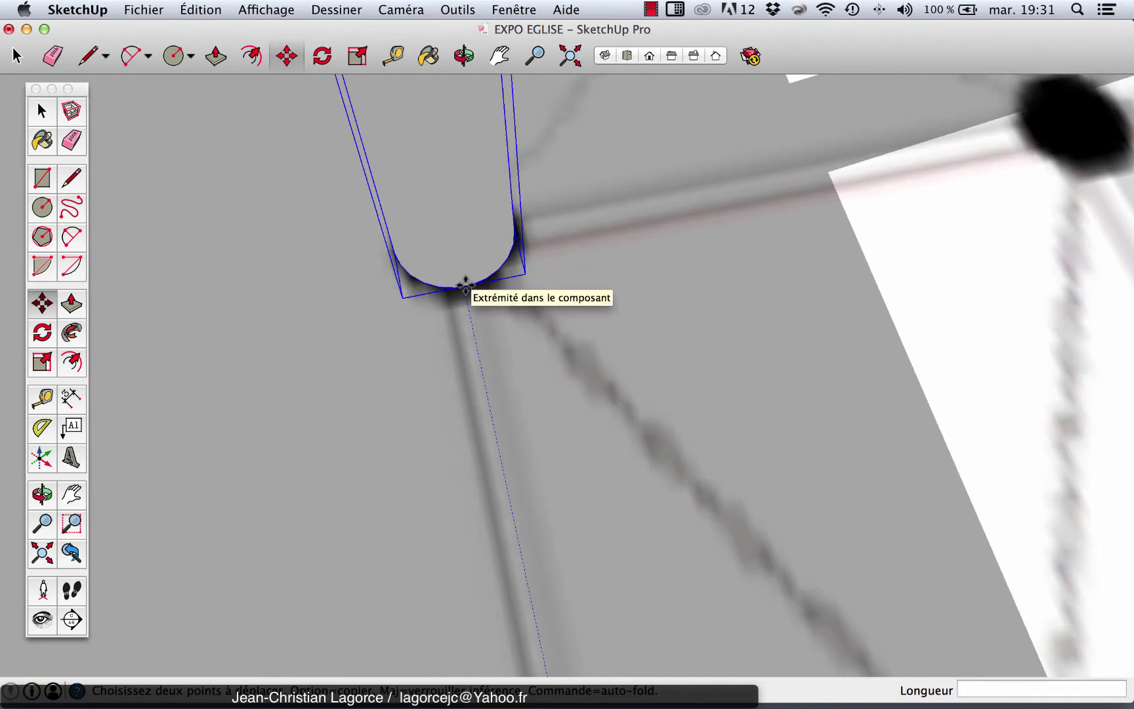
left_click(465, 287)
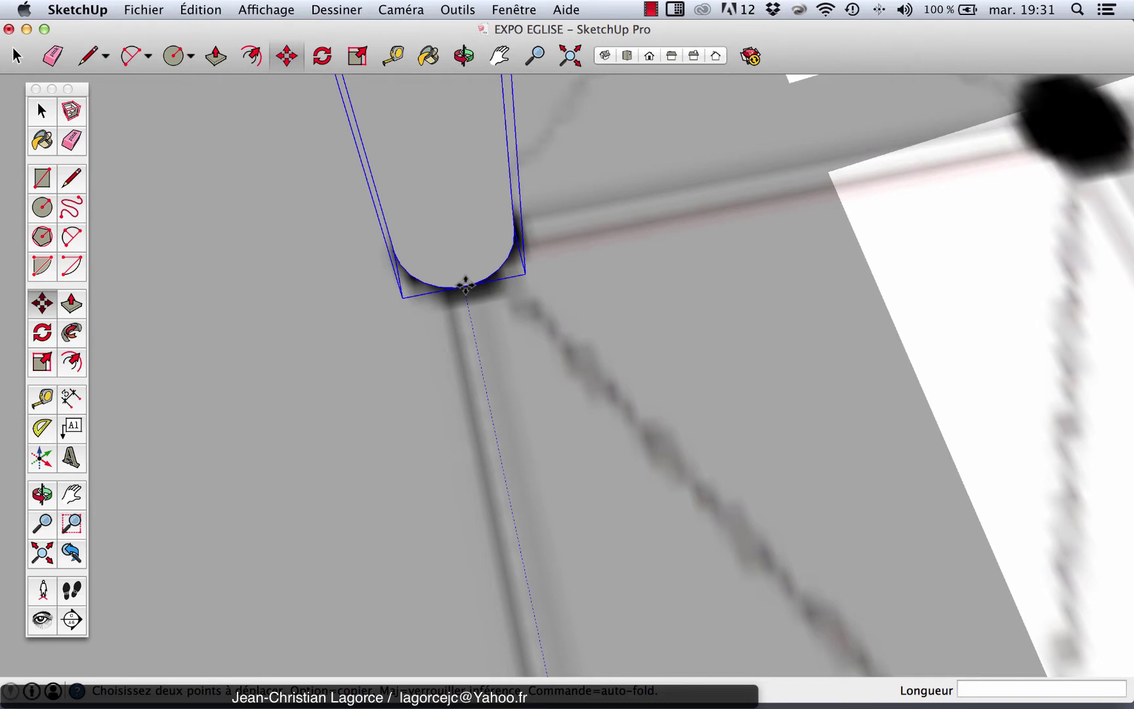
key("alt")
left_click(466, 286)
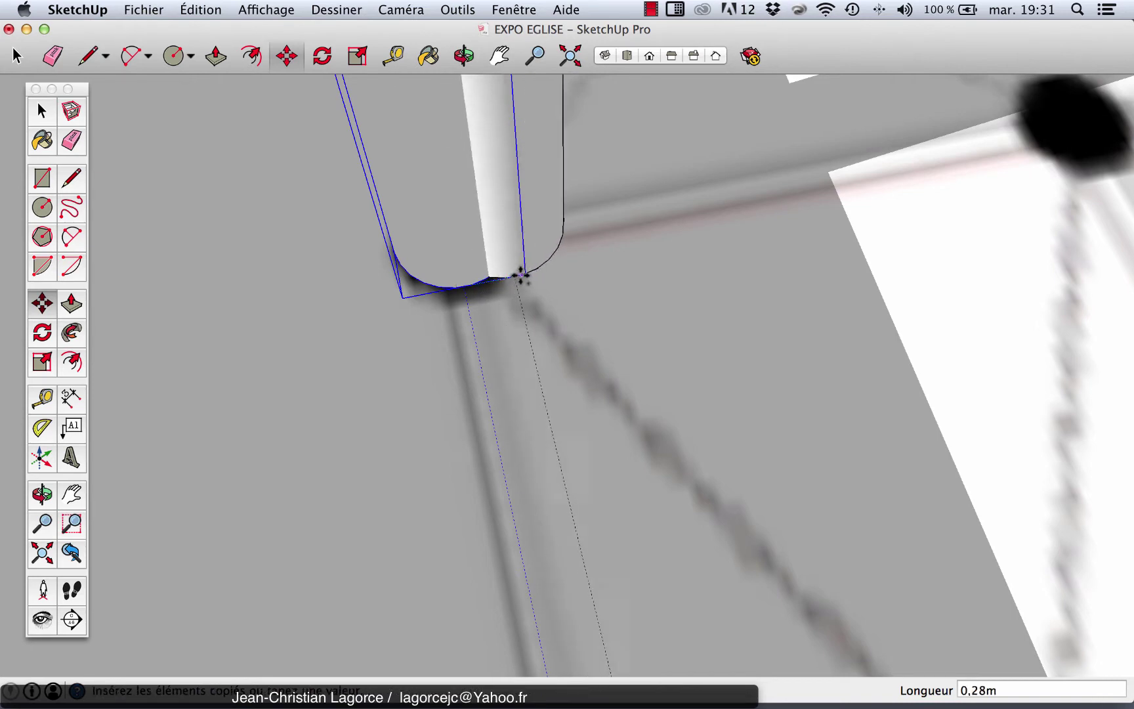
scroll(520, 271, "down", 5)
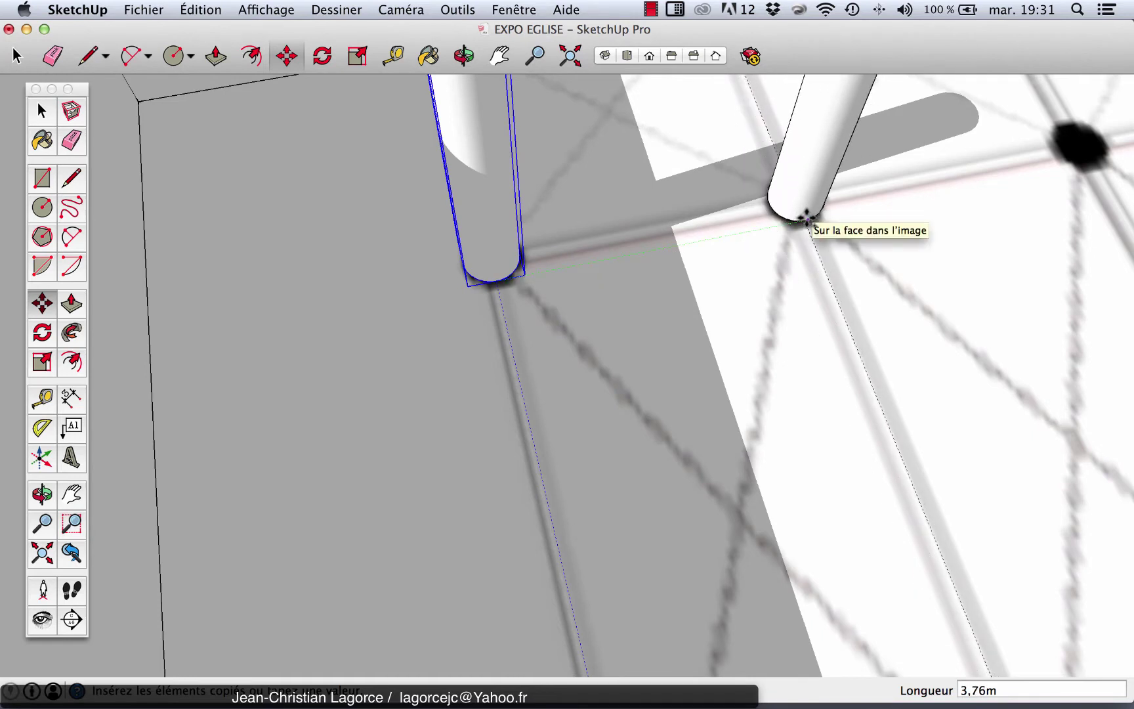
left_click(806, 217)
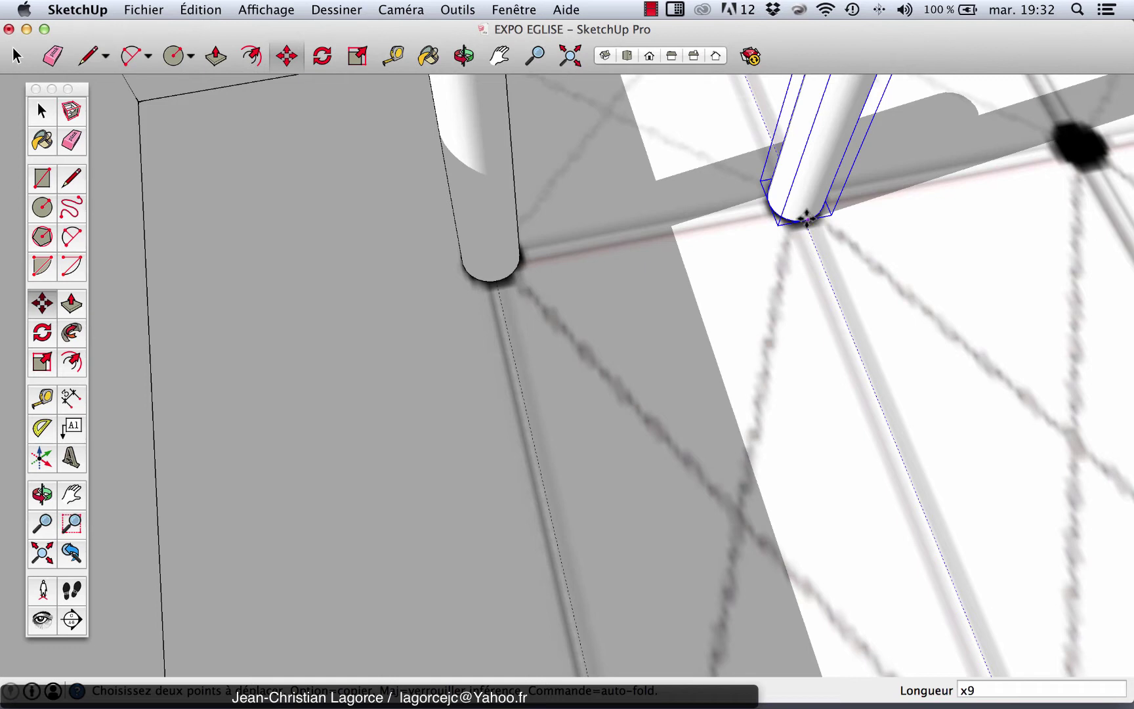
- Multiply the copied column pair and guide by x9 along the nave and compare the columns with the plan's marks
key("Return")
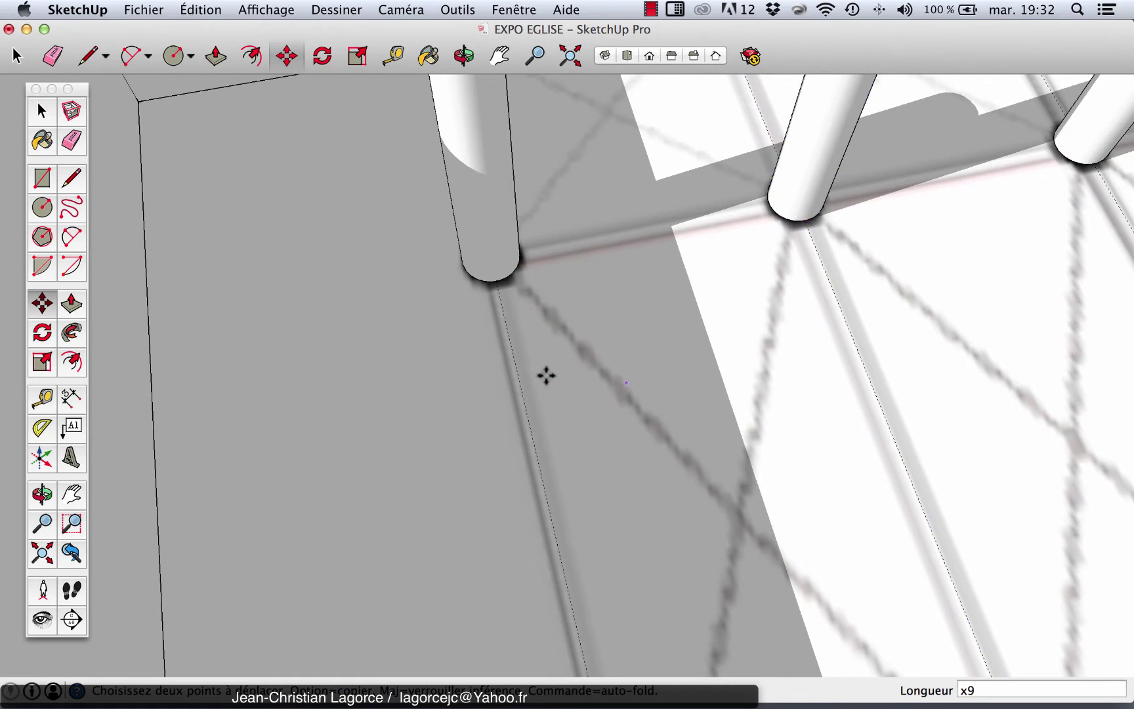
scroll(387, 431, "down", 10)
scroll(381, 447, "down", 5)
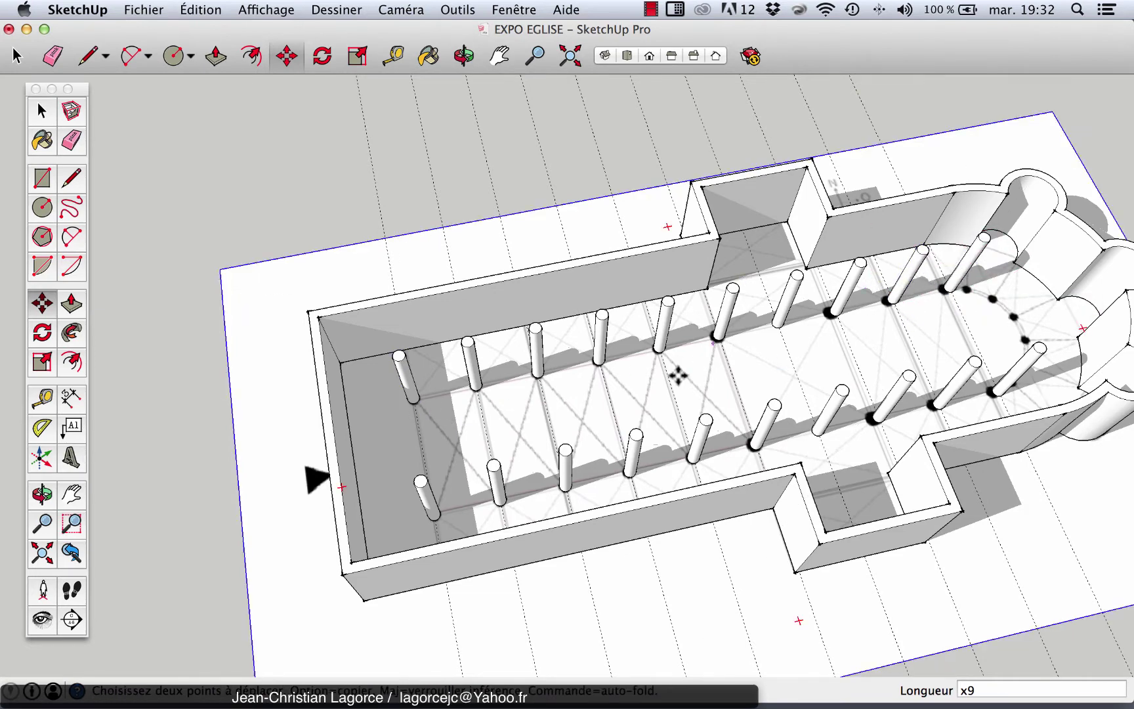
scroll(952, 289, "up", 3)
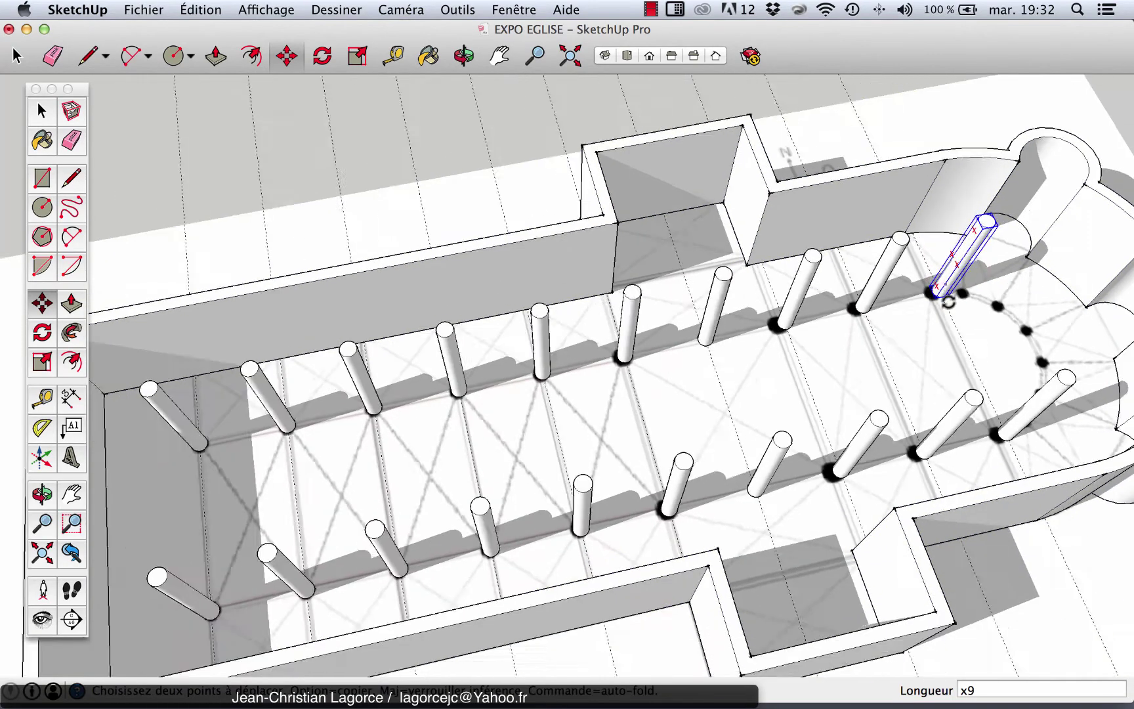
scroll(955, 285, "up", 2)
scroll(968, 298, "down", 4)
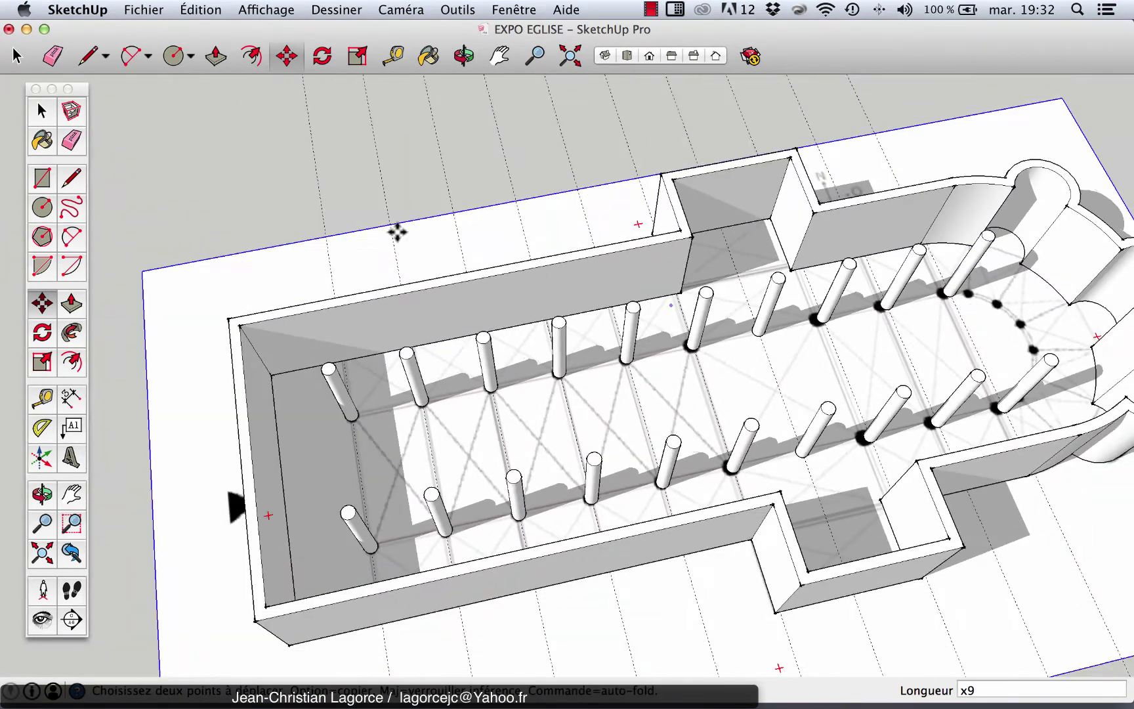
- Undo the x9 series of column copies
left_click(200, 9)
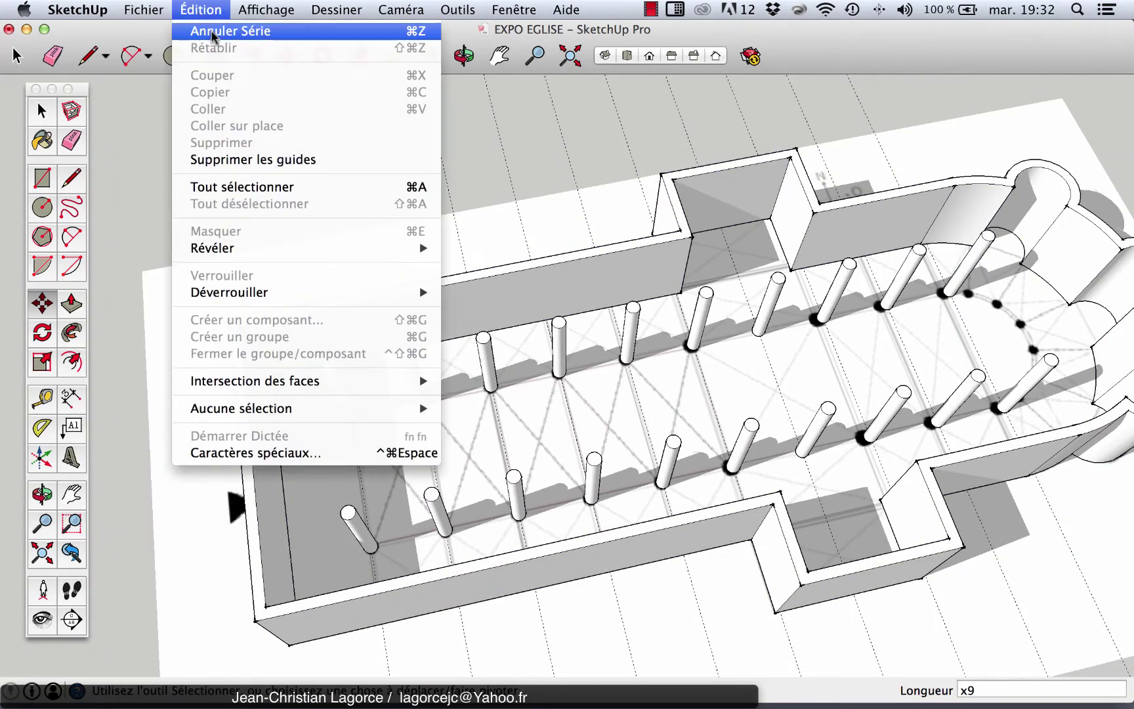
left_click(212, 32)
scroll(321, 464, "up", 5)
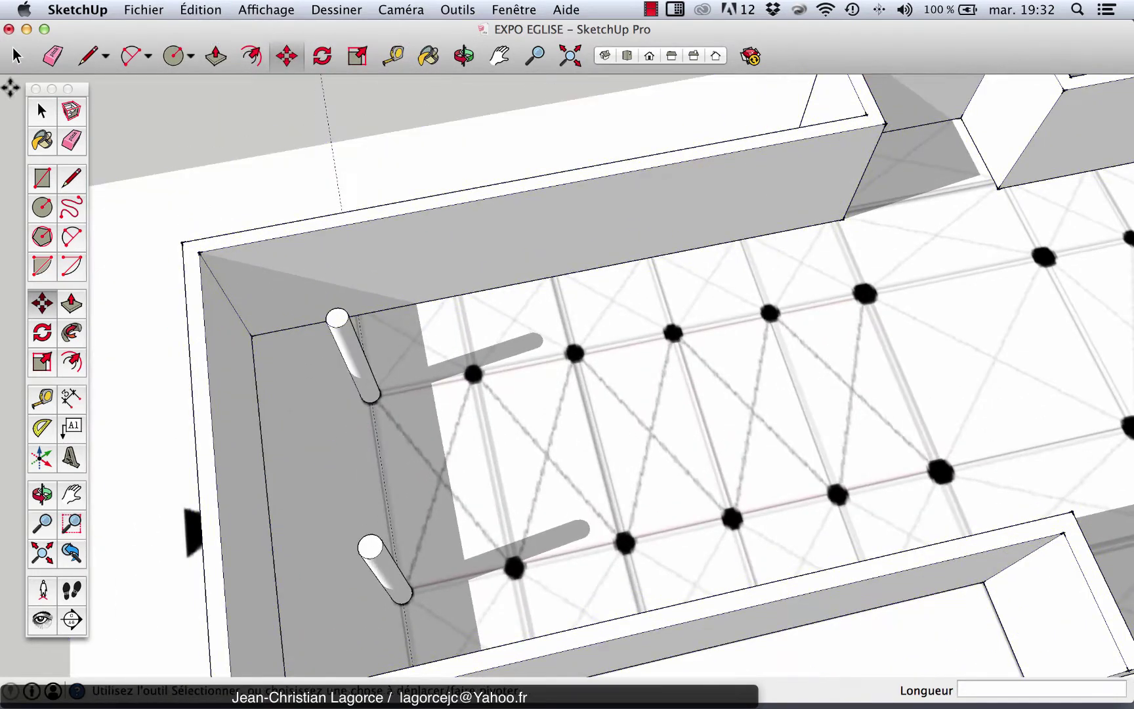
- Copy the two entrance columns and their guide 33.44 m along the nave's axis onto the last pair of aligned marks before the apse curve
left_click(42, 111)
left_click(360, 374)
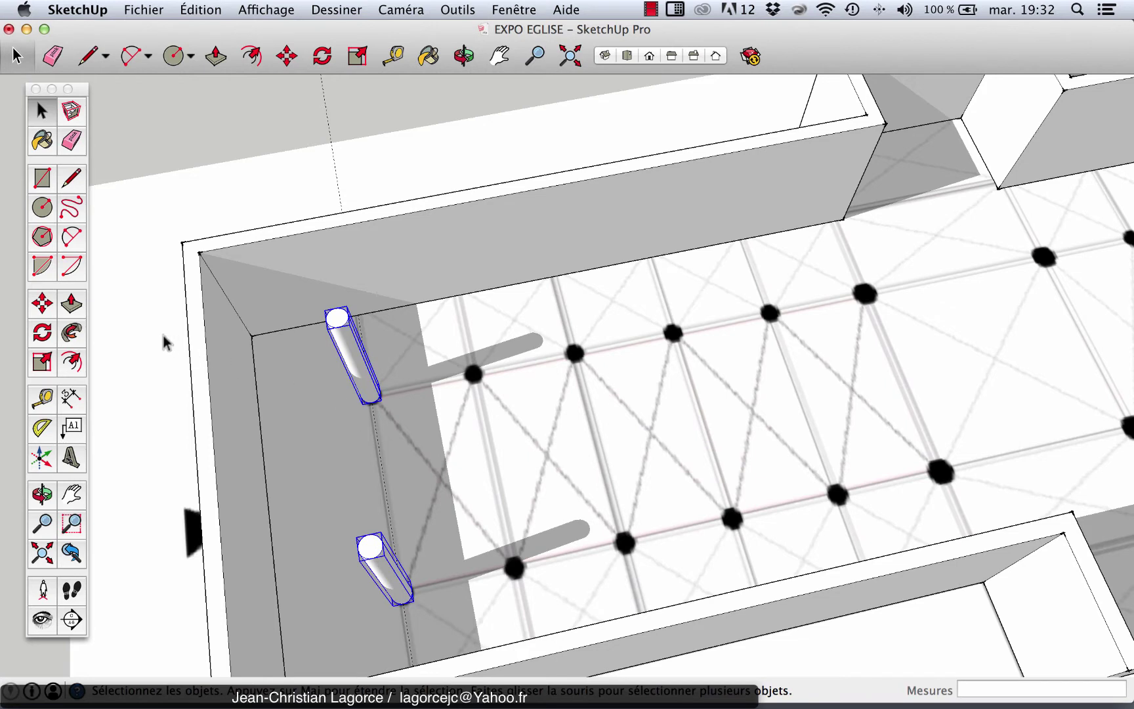
left_click(384, 465, "shift")
left_click(379, 465, "shift")
scroll(367, 420, "up", 5)
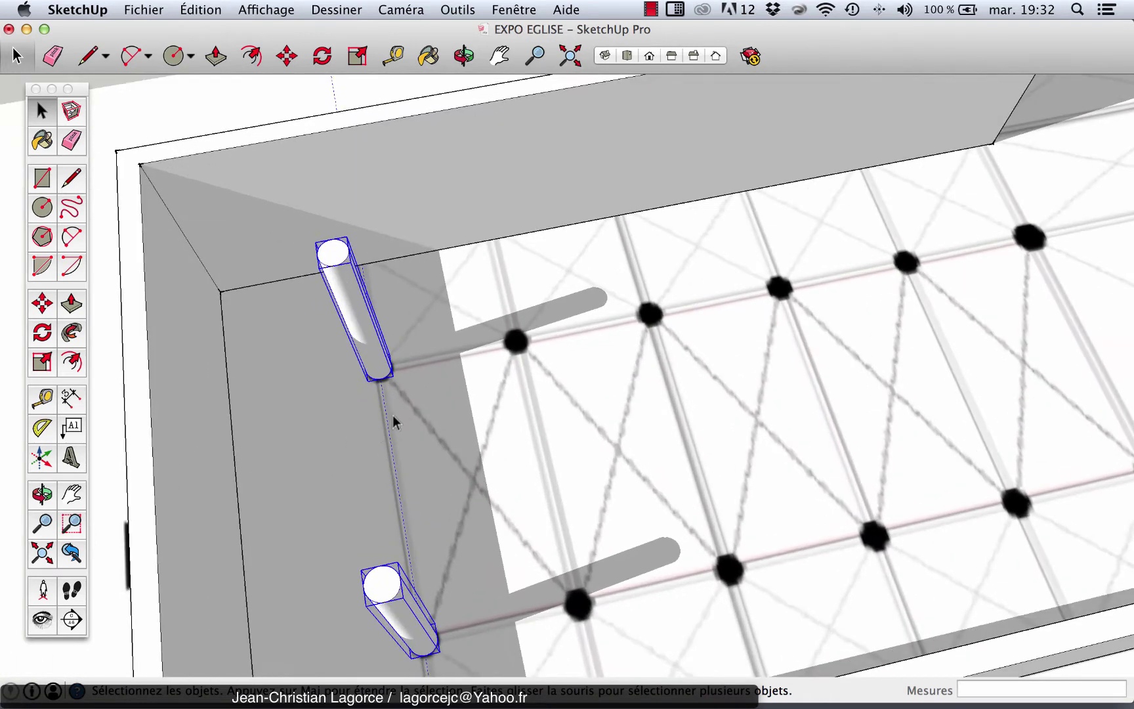
left_click(41, 304)
scroll(360, 371, "up", 3)
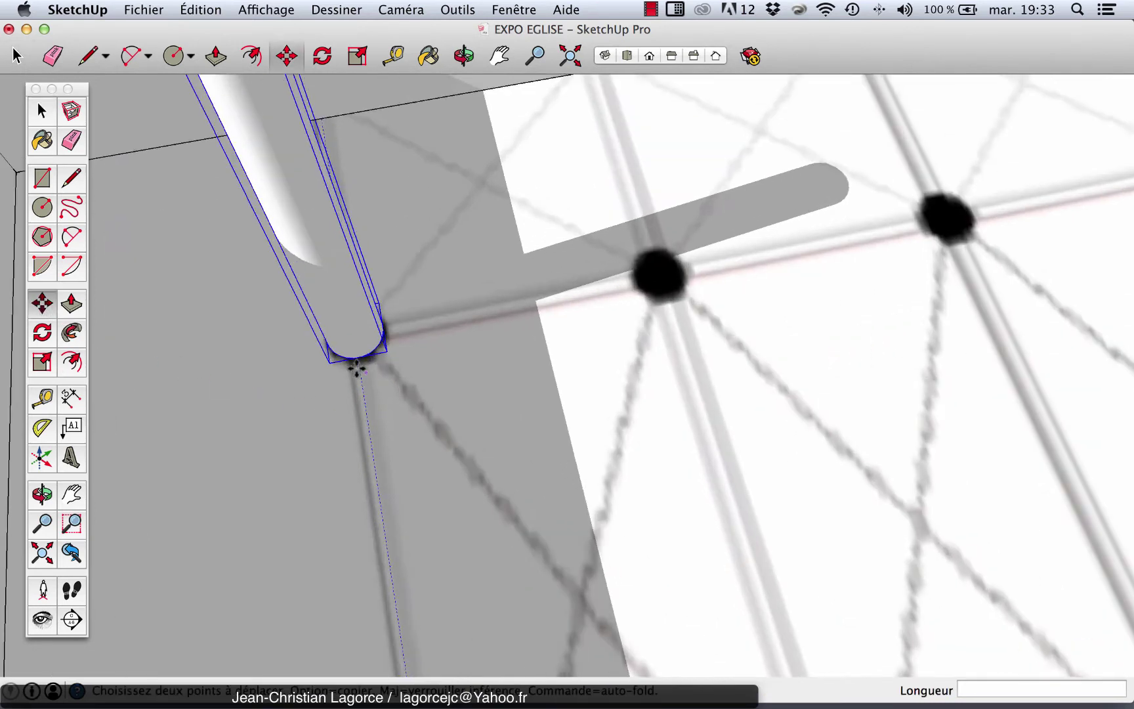
scroll(357, 369, "up", 2)
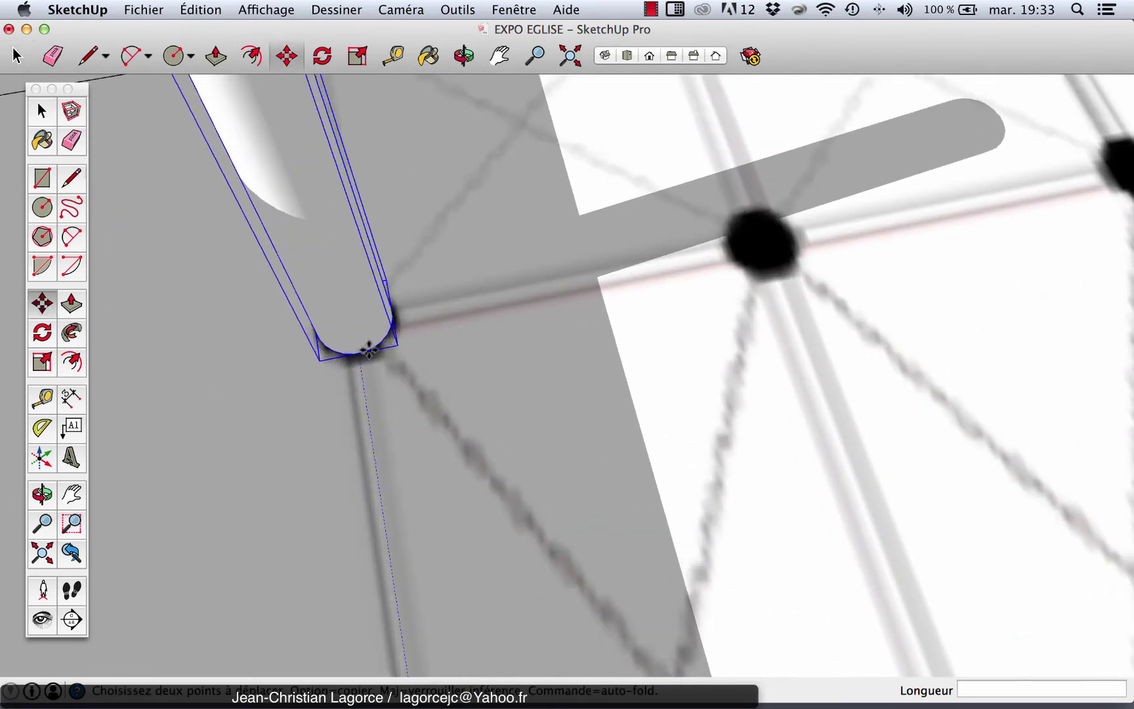
scroll(361, 367, "up", 2)
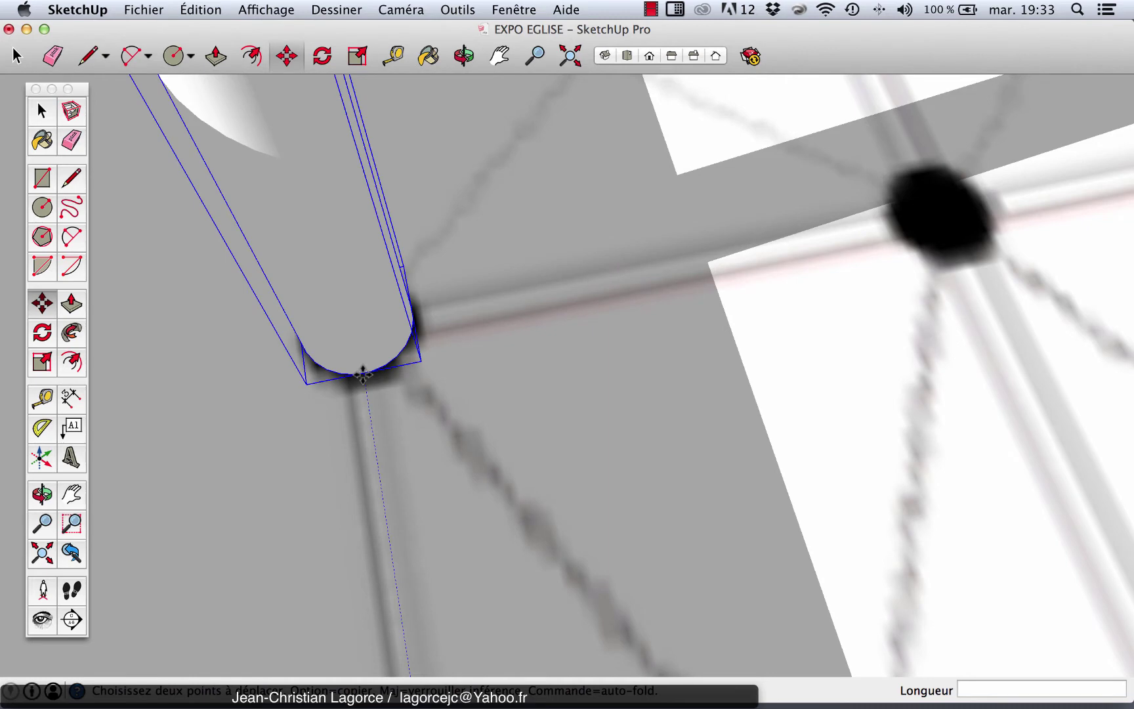
left_click(363, 375)
key("alt")
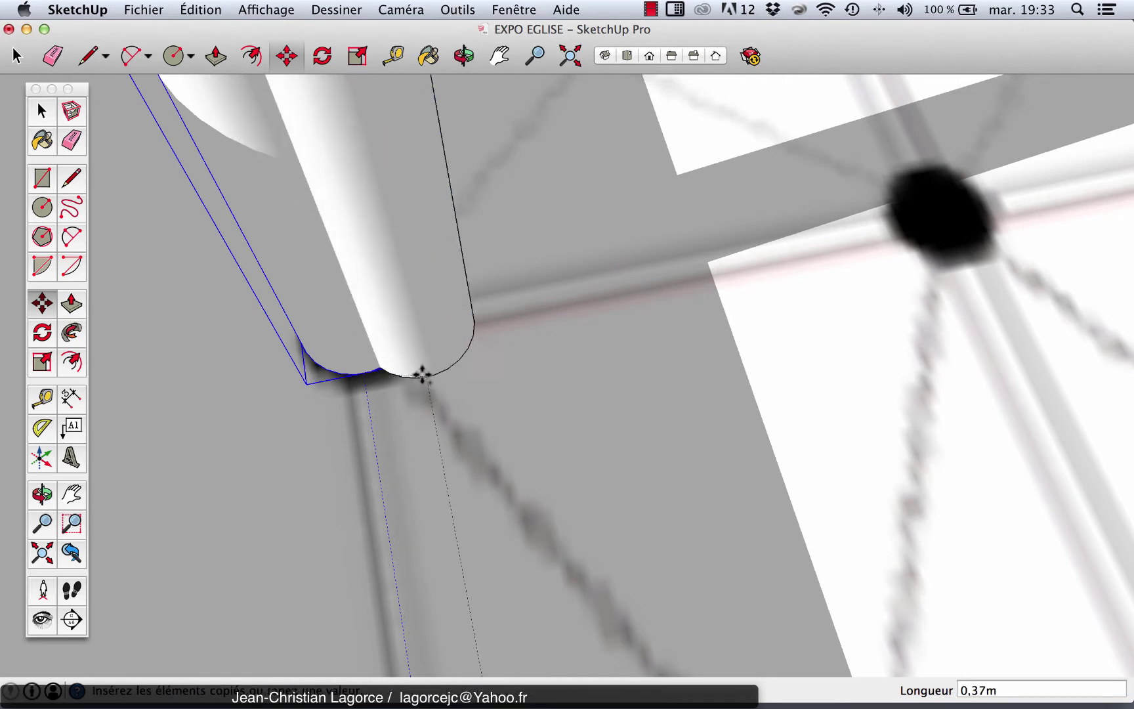
scroll(362, 376, "down", 6)
scroll(363, 377, "down", 8)
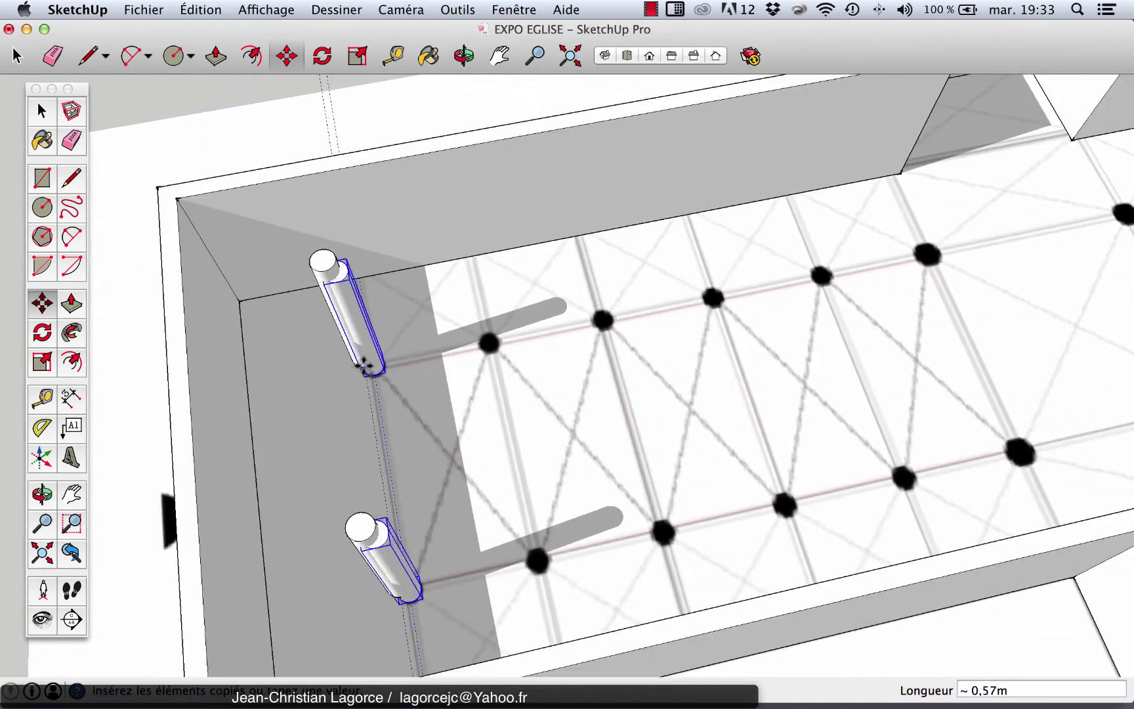
scroll(768, 298, "up", 8)
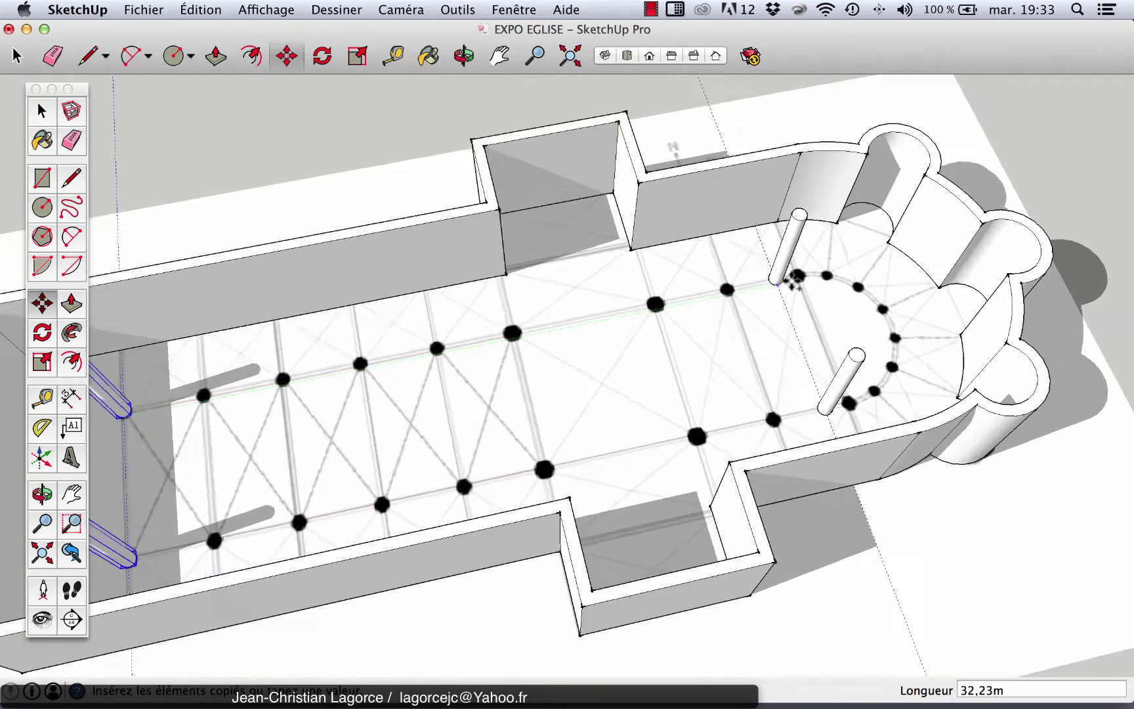
scroll(802, 275, "up", 8)
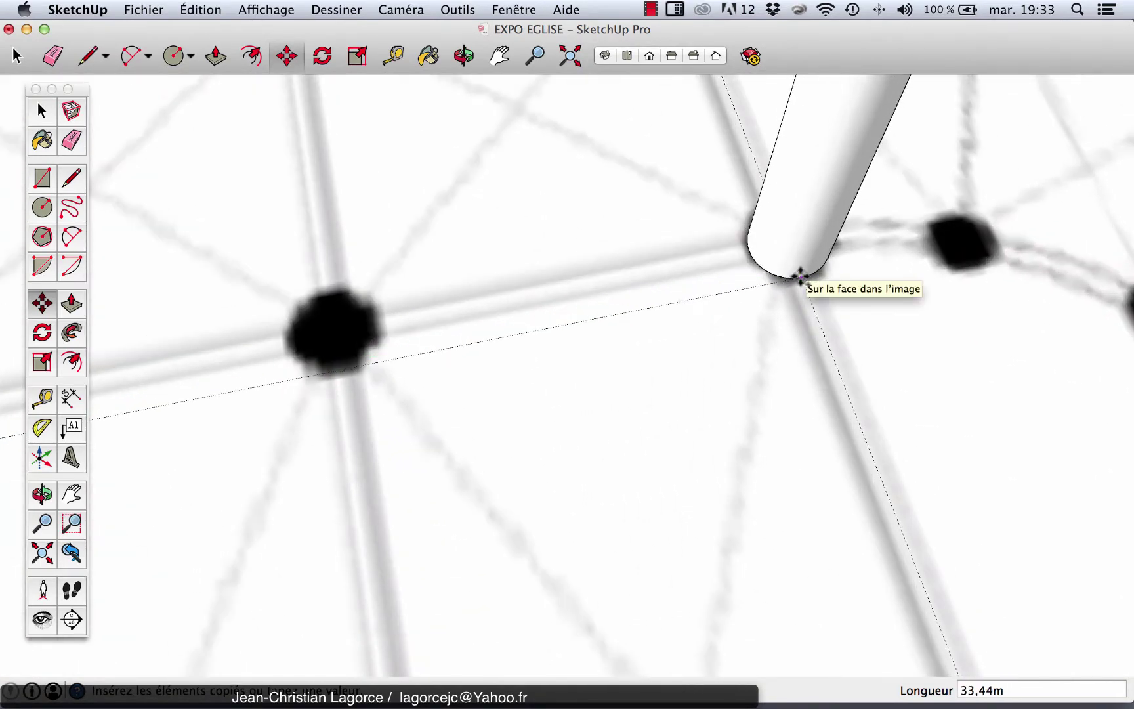
left_click(800, 277)
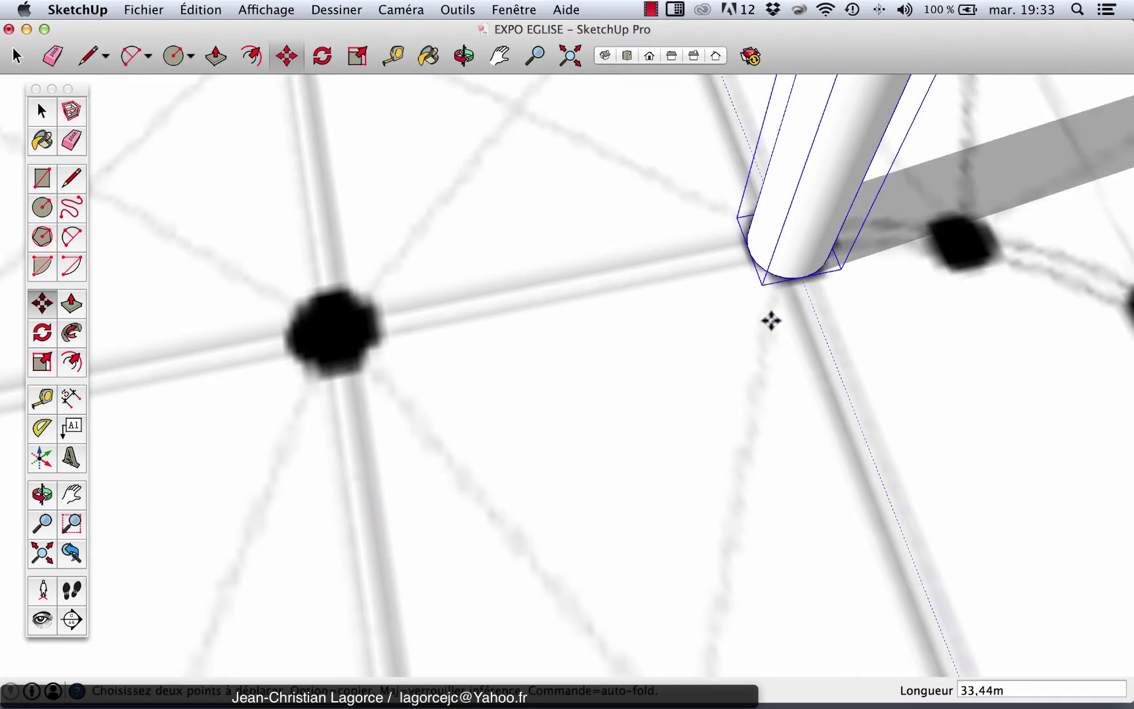
- Divide the copy distance by /9 to fill both rows with evenly spaced column pairs between the entrance and the apse
scroll(768, 321, "down", 10)
scroll(769, 336, "down", 10)
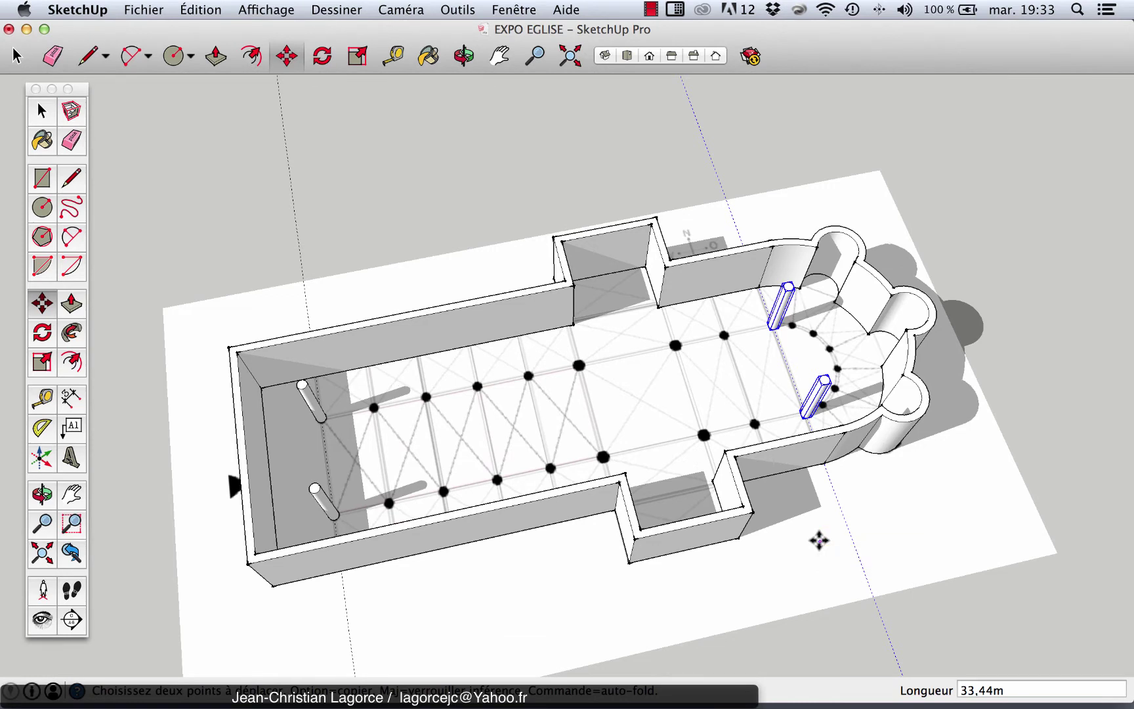
type("/9")
key("Return")
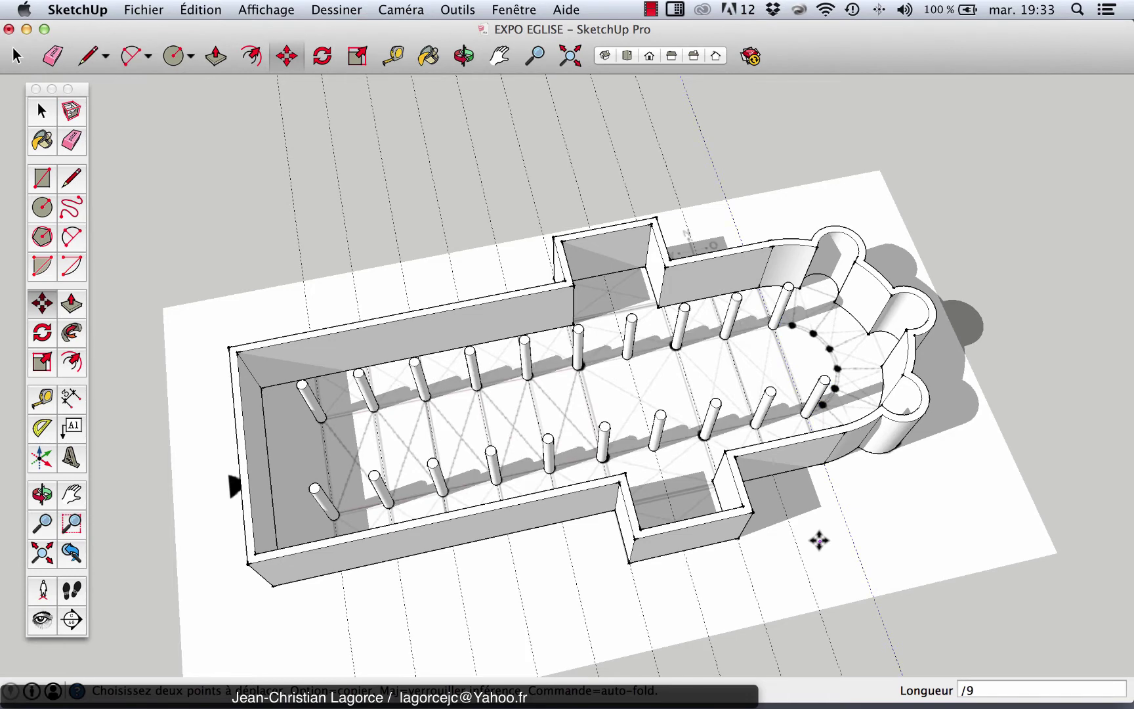
- Delete the two columns standing at the transept crossing, where the plan has no column marks
scroll(321, 410, "up", 2)
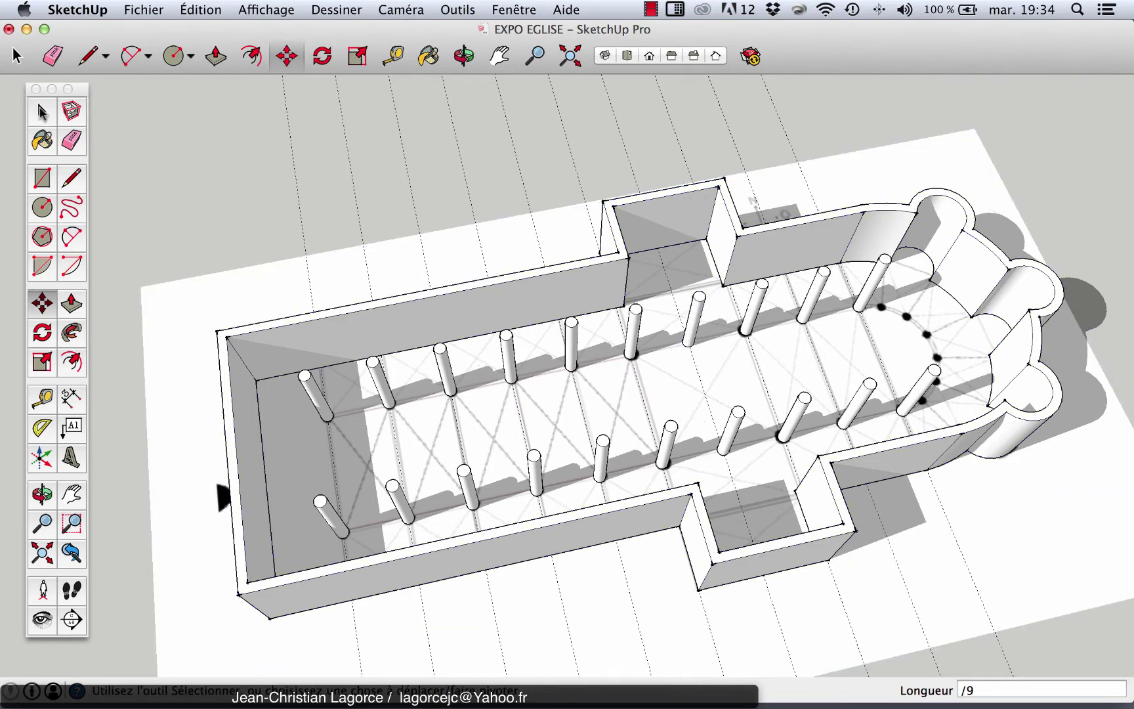
left_click(42, 113)
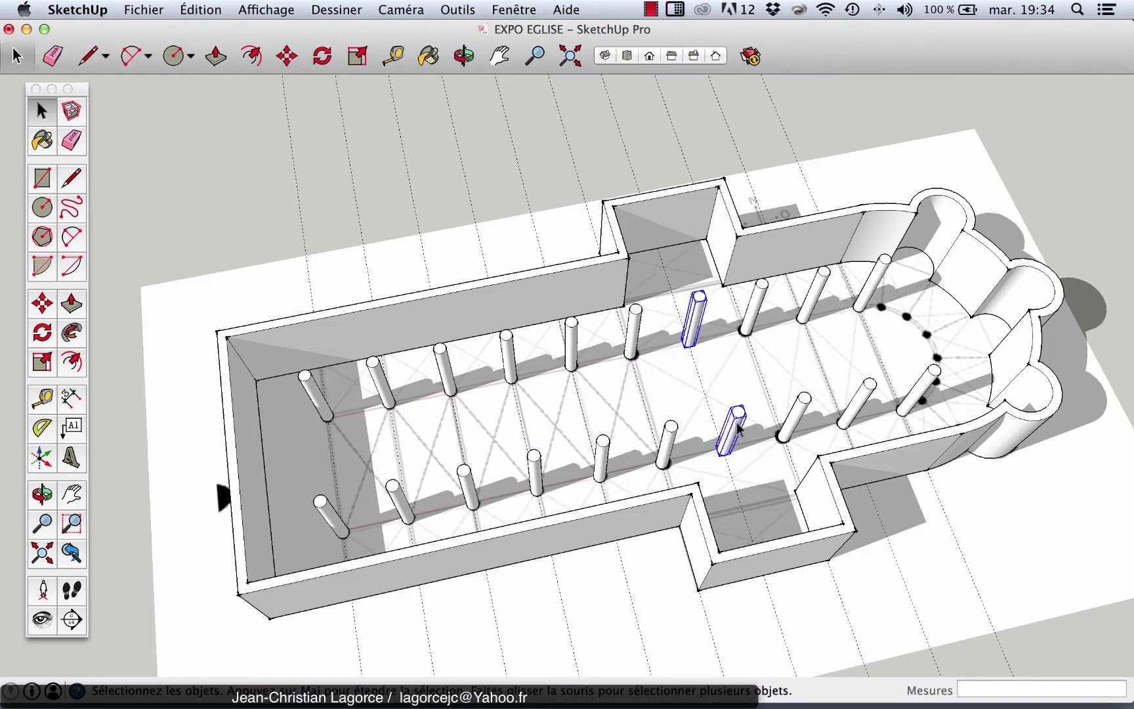
key("Delete")
- Offset the top circle outward inside the shared column component, using the column at the transept's near corner, and close the component
scroll(663, 387, "up", 4)
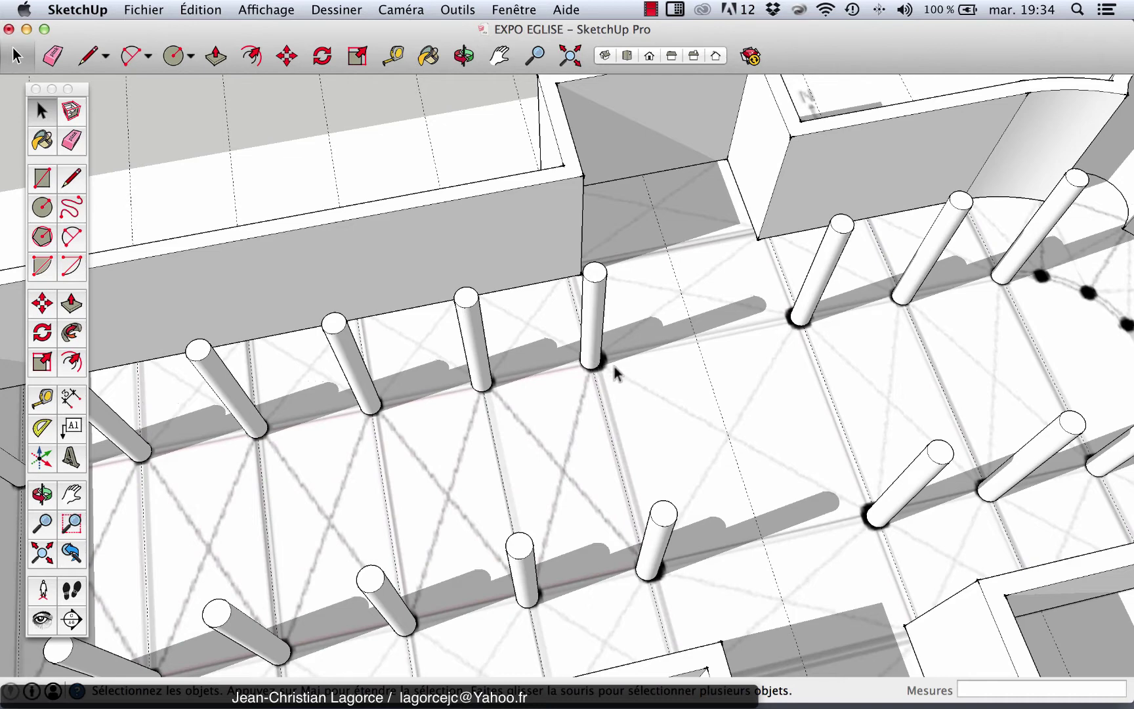
scroll(589, 361, "up", 4)
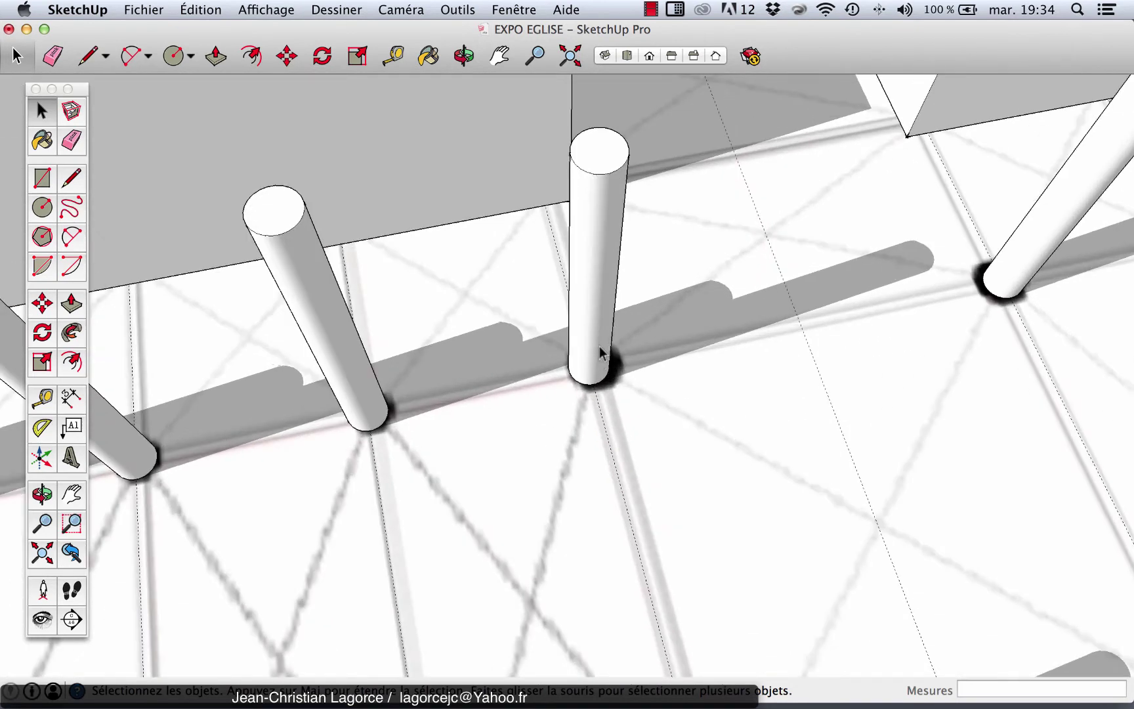
left_click(600, 345)
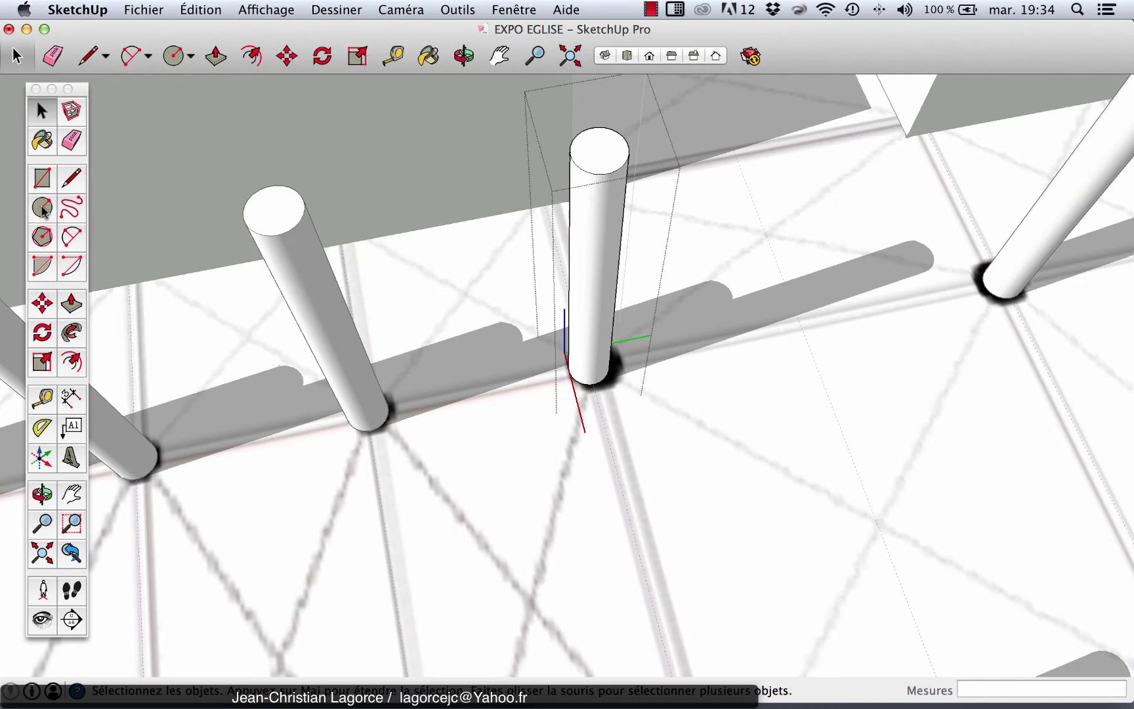
left_click(72, 361)
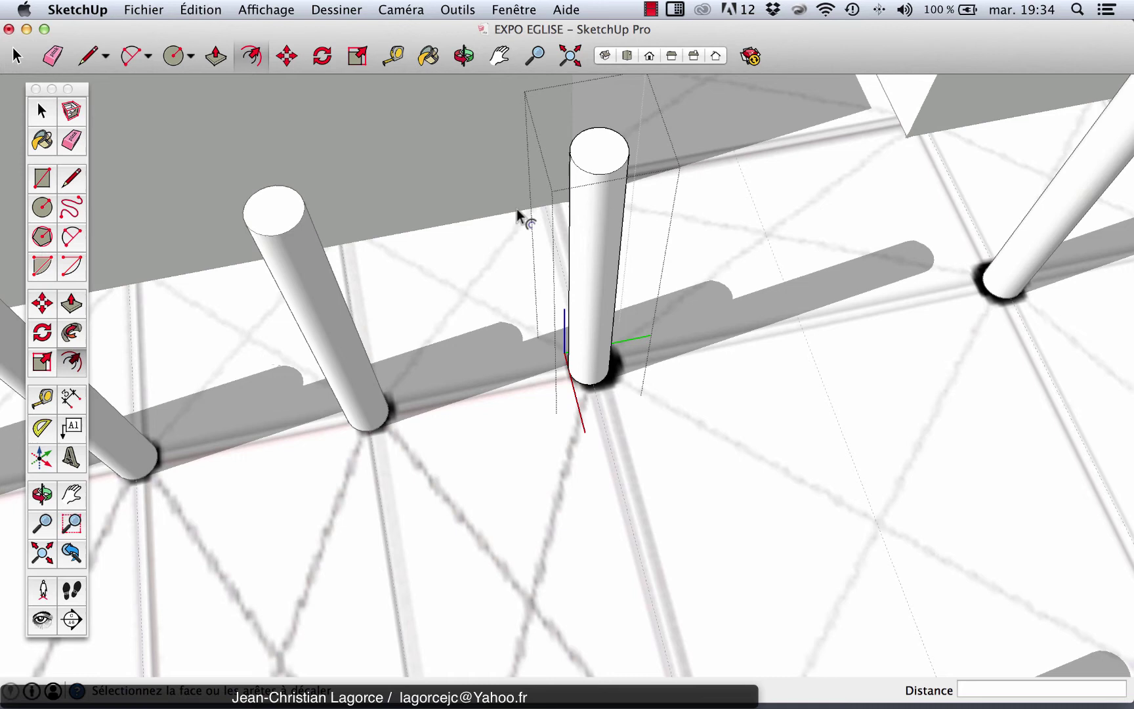
left_click(608, 151)
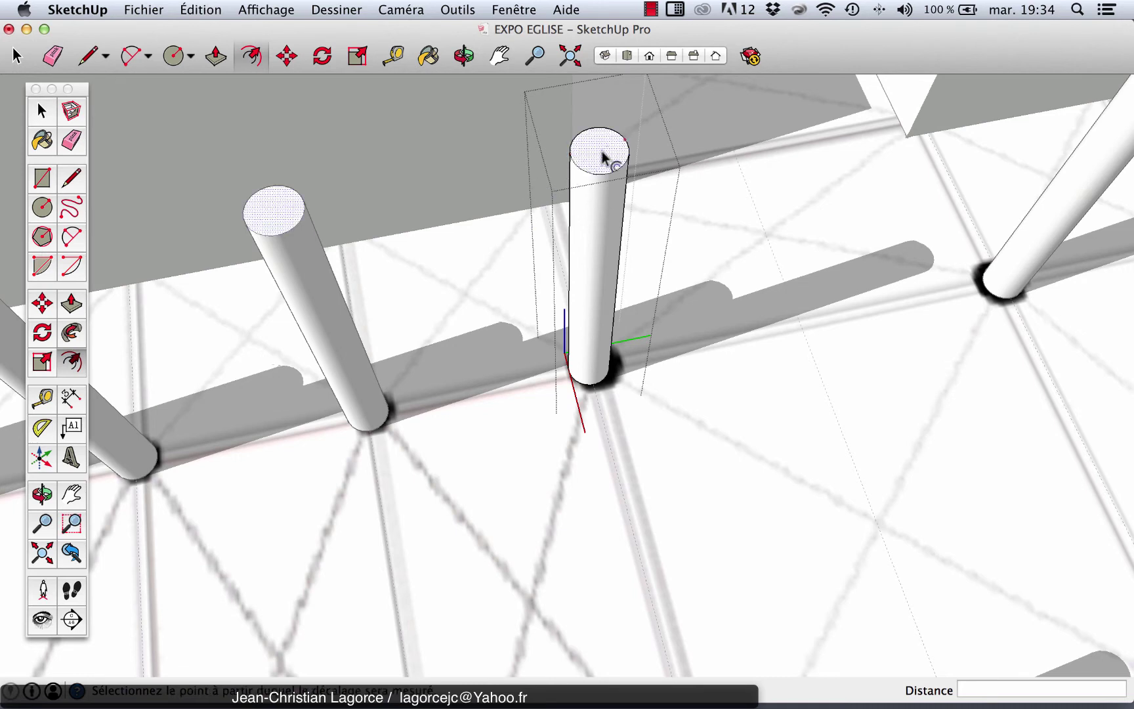
left_click(653, 168)
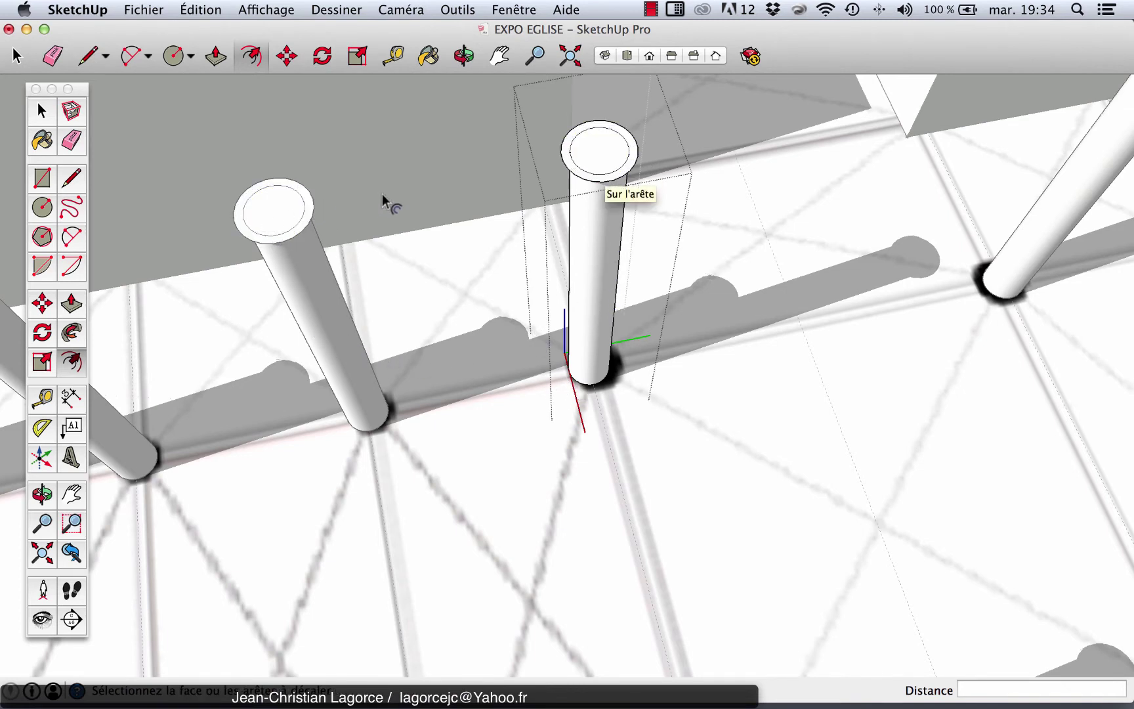
scroll(631, 172, "down", 5)
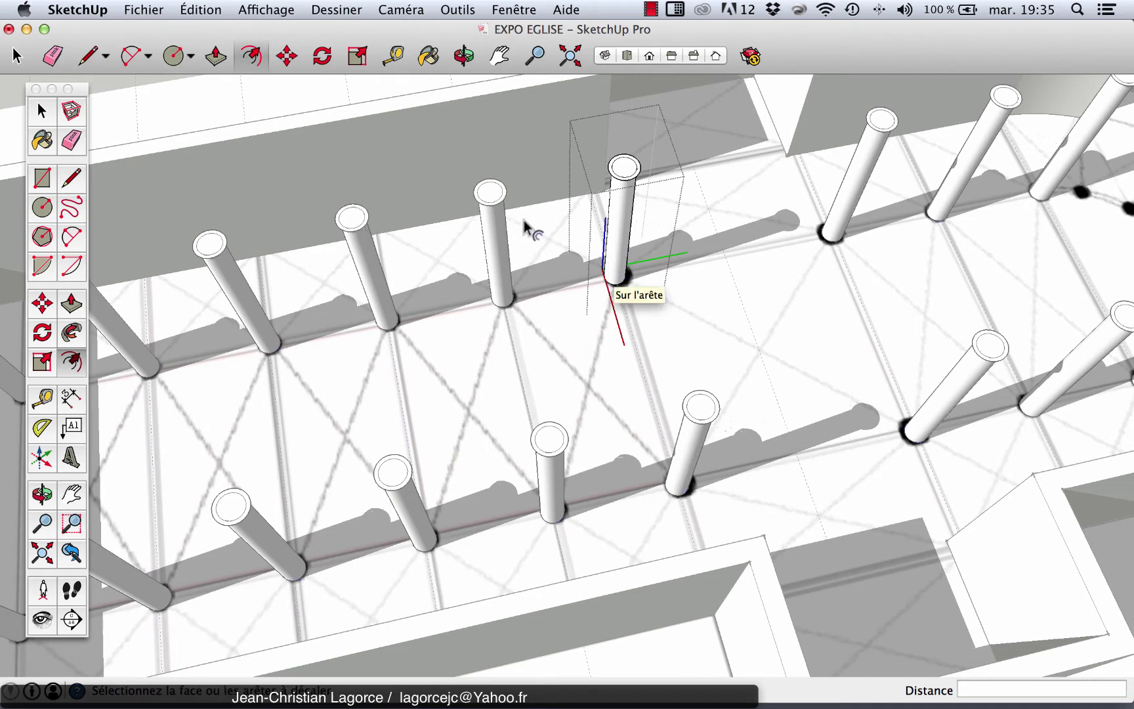
scroll(617, 256, "down", 10)
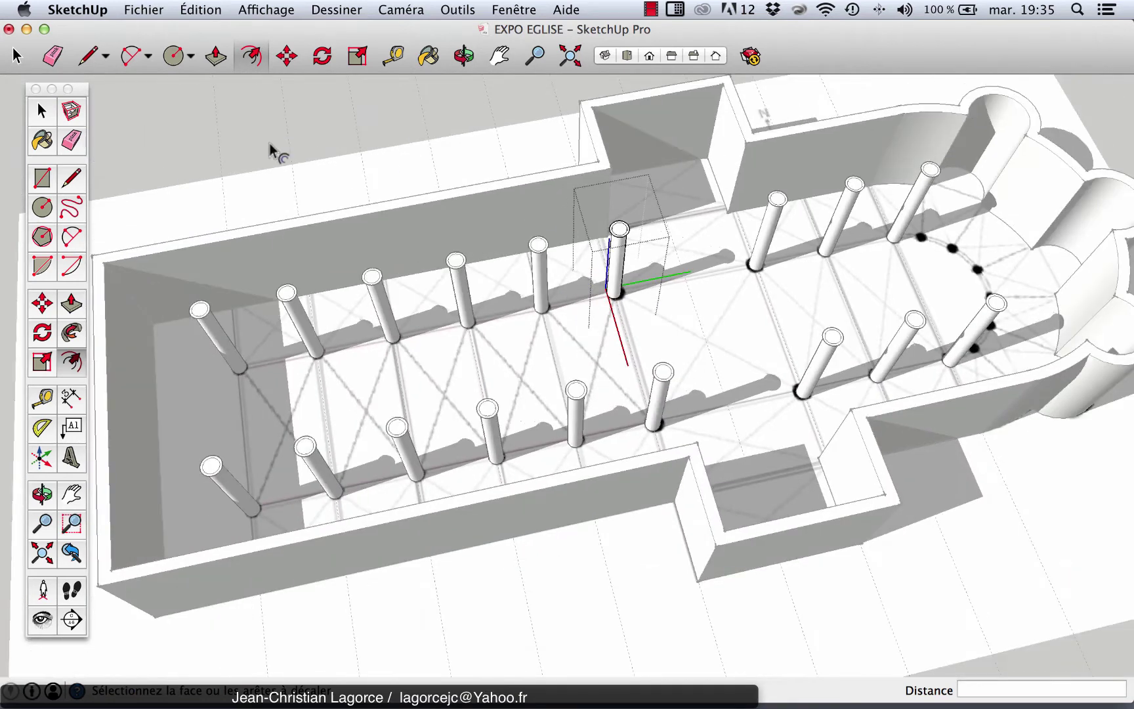
left_click(42, 110)
left_click(184, 159)
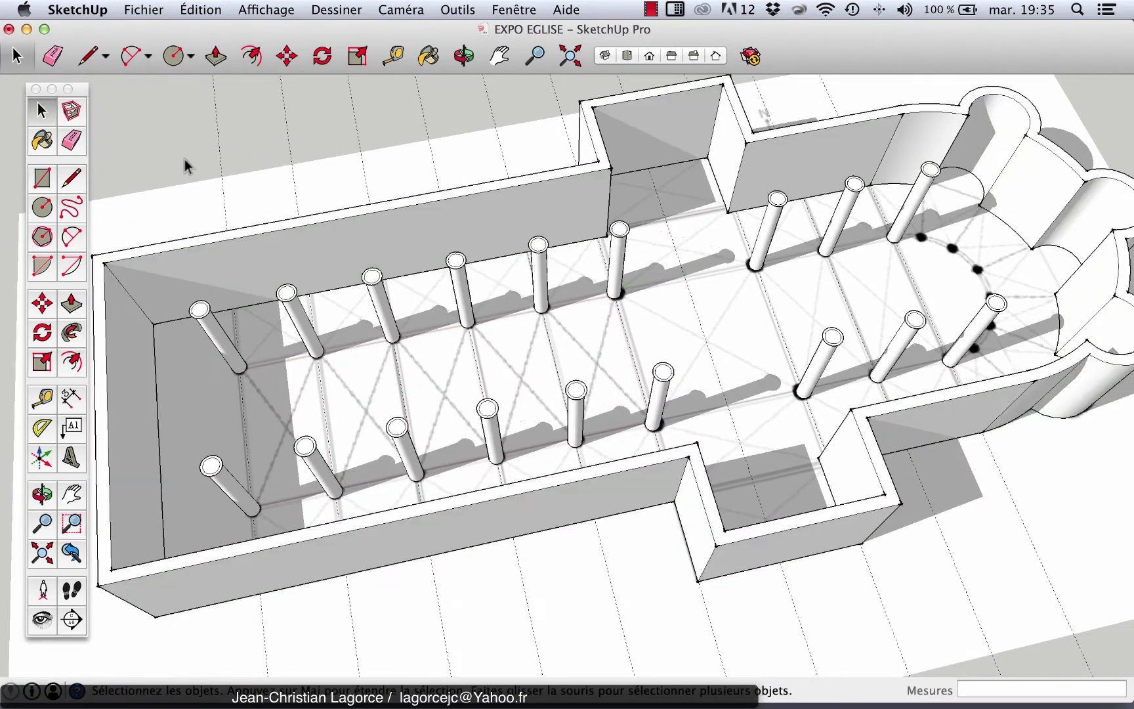
- Undo the outward offset on the shared column component and close the component
left_click(195, 12)
left_click(197, 31)
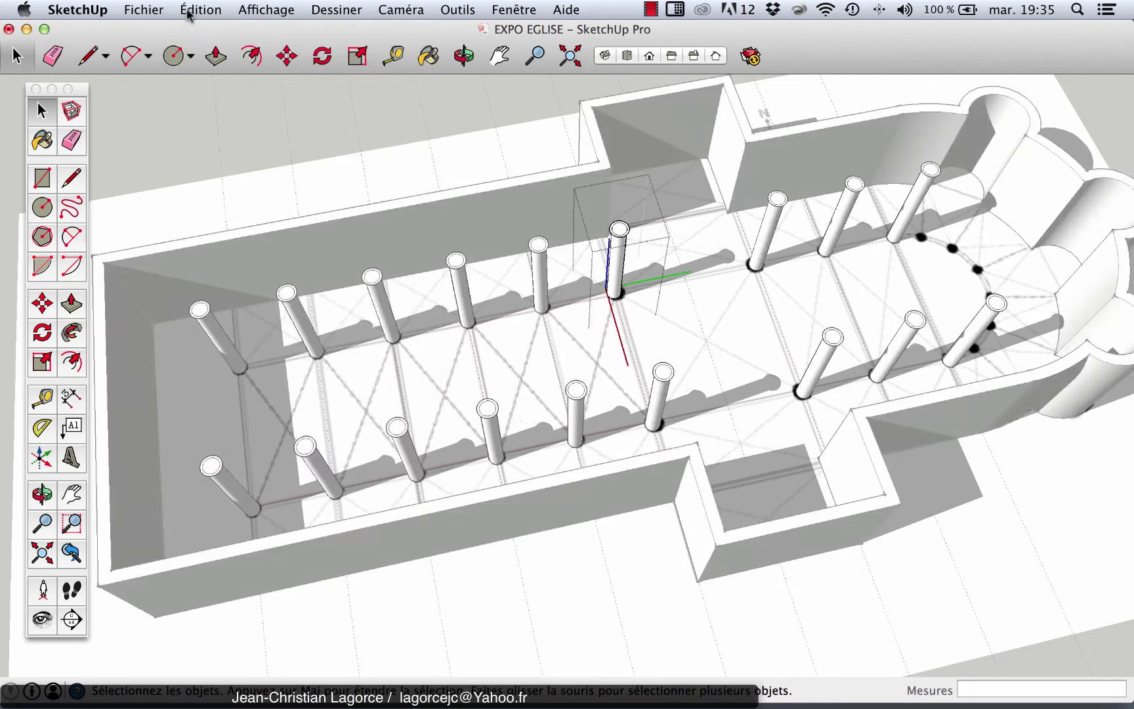
left_click(195, 10)
left_click(200, 33)
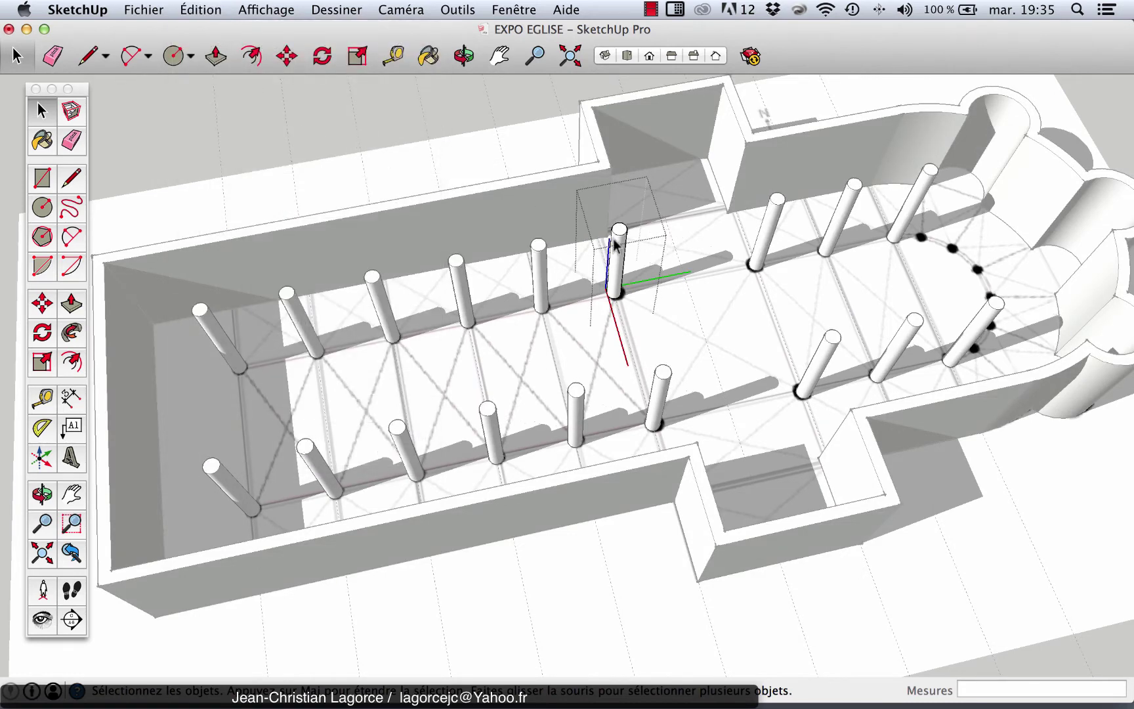
left_click(160, 129)
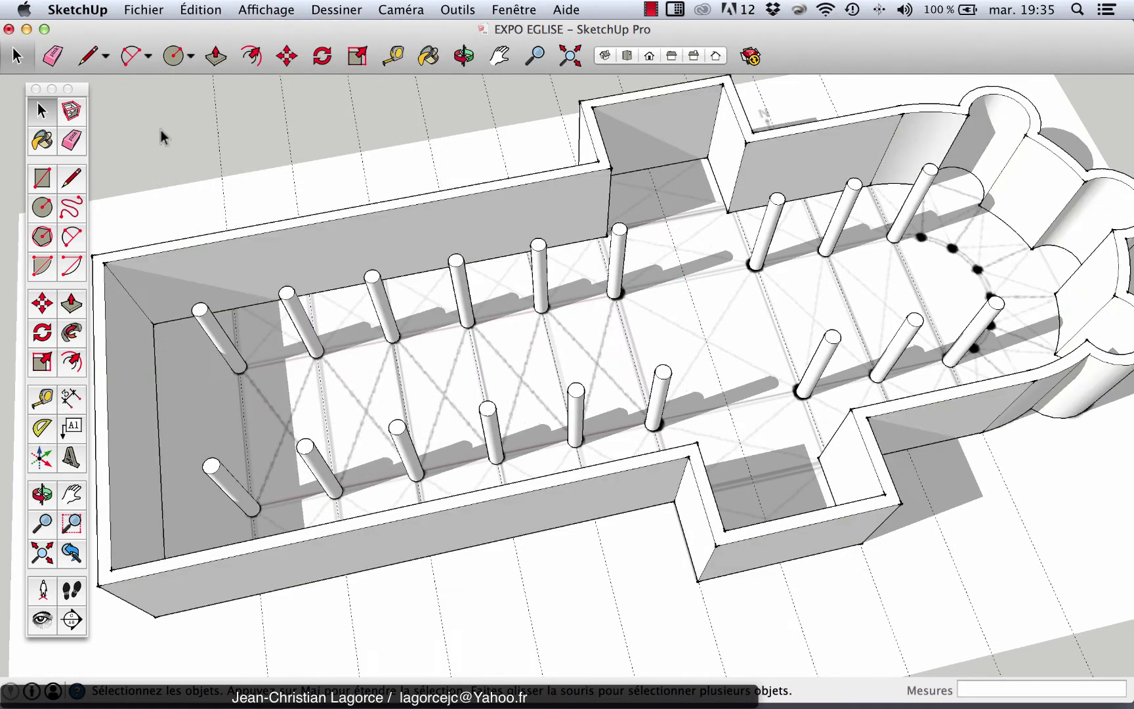
- Make the four columns around the transept crossing unique so they form their own component
left_click(623, 248)
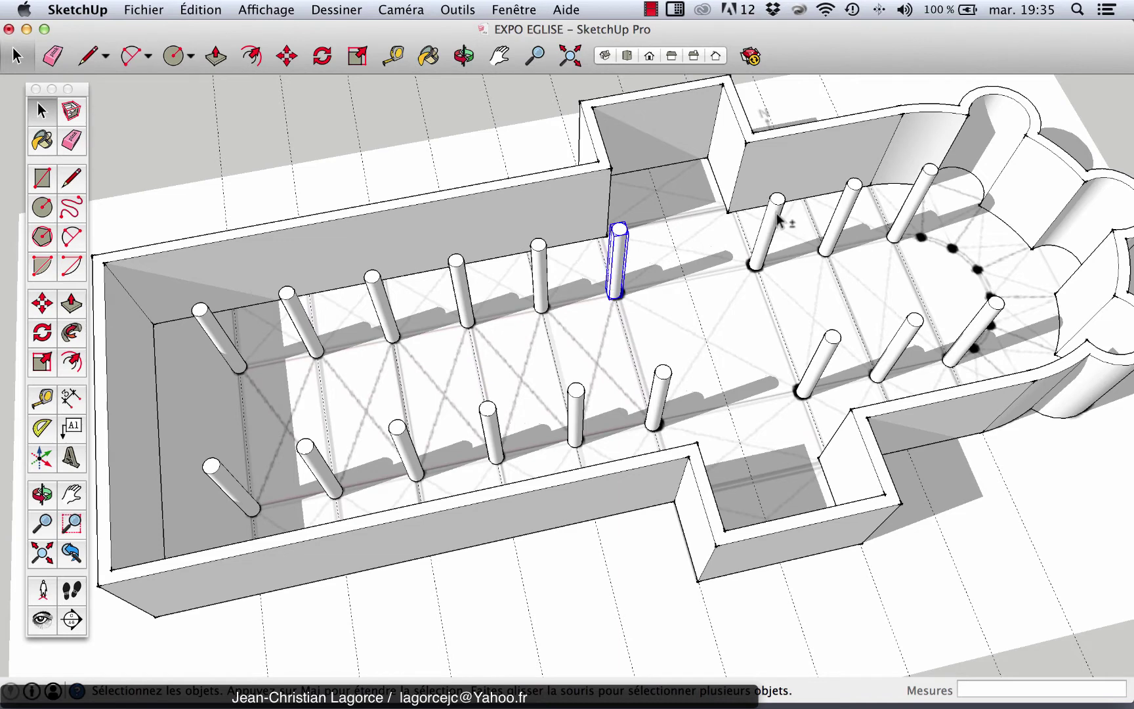
left_click(664, 390, "shift")
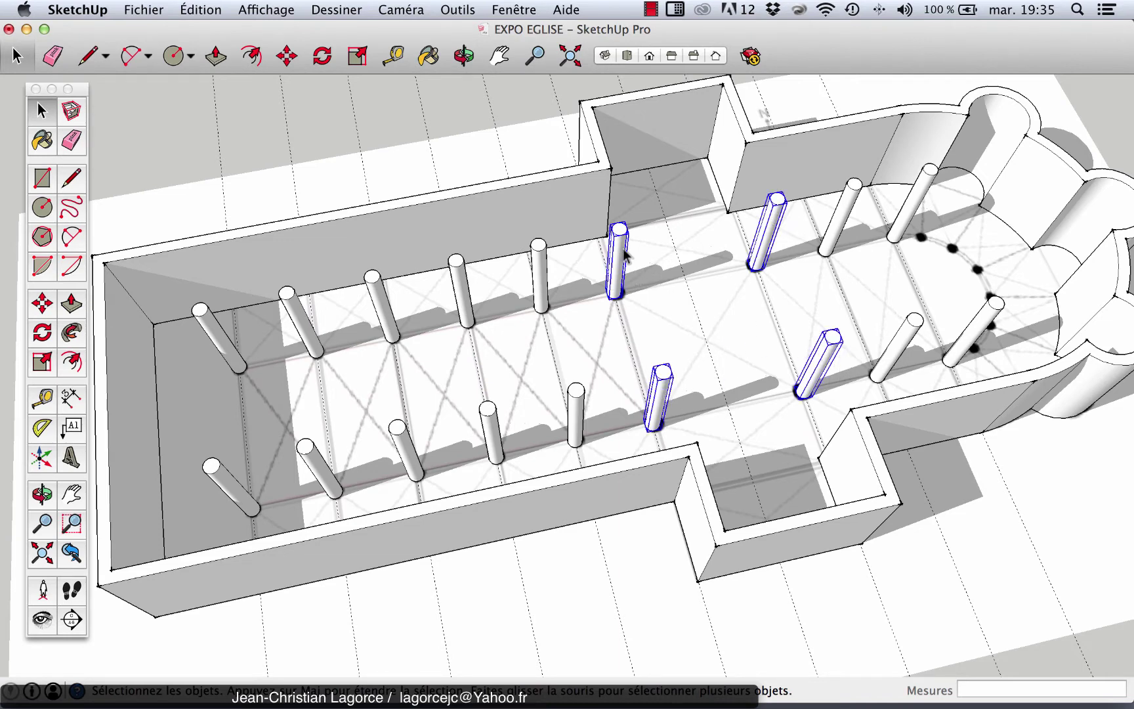
scroll(623, 248, "up", 2)
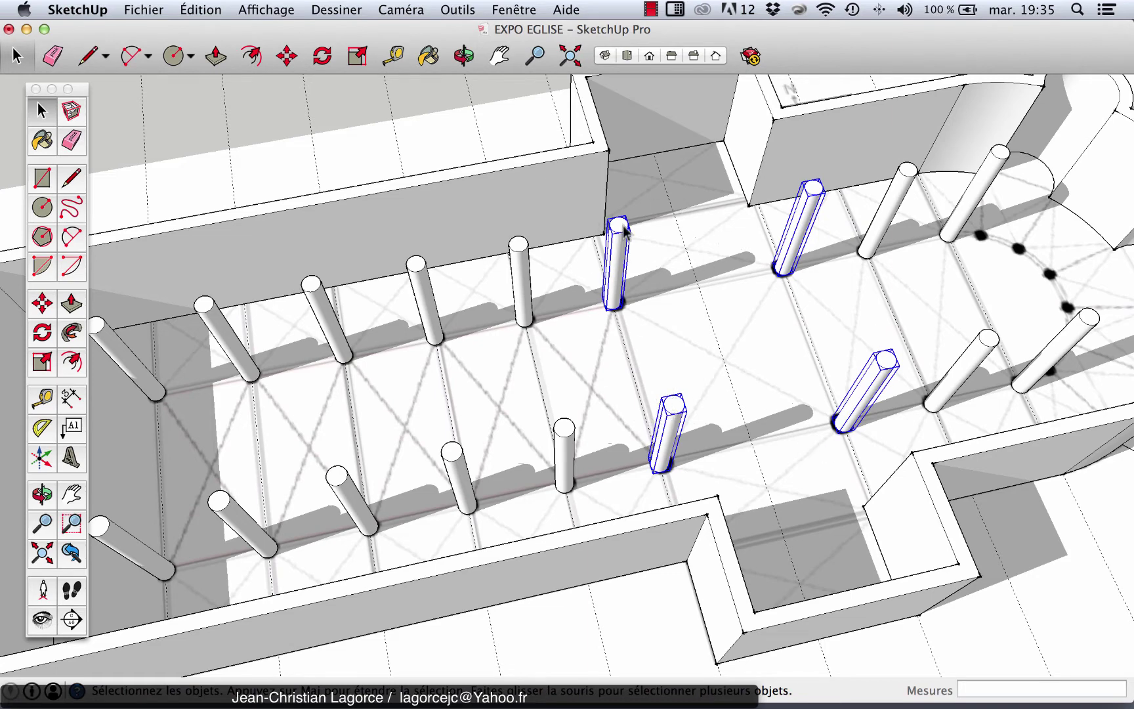
right_click(625, 254)
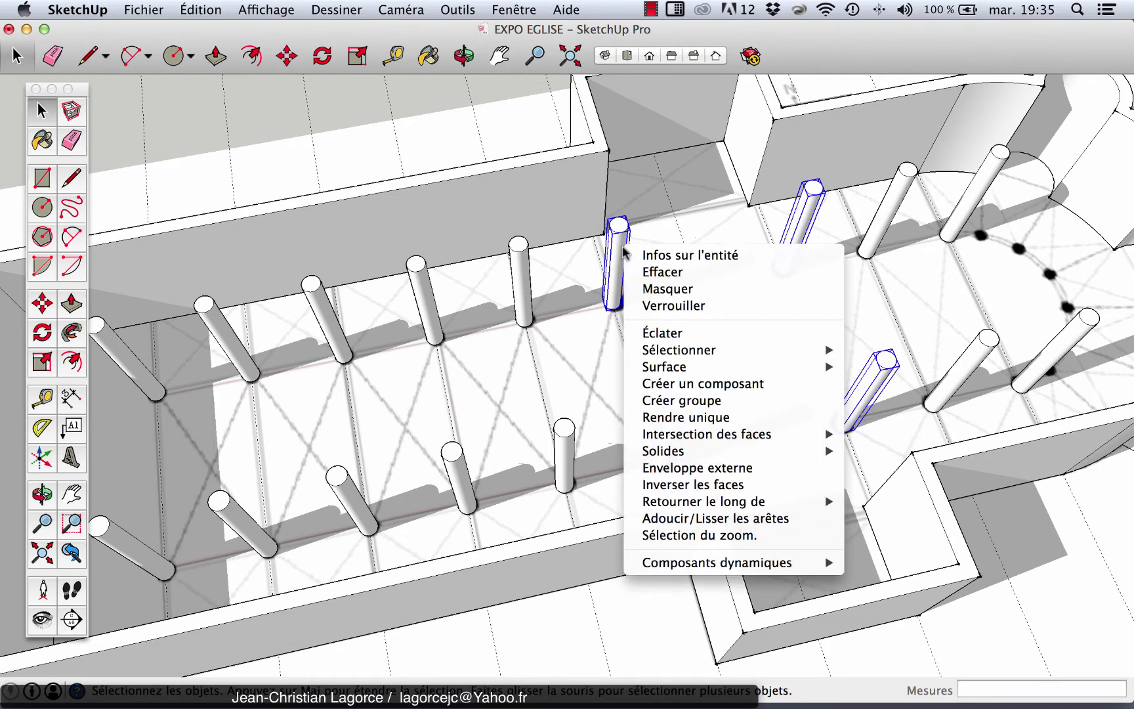
left_click(671, 418)
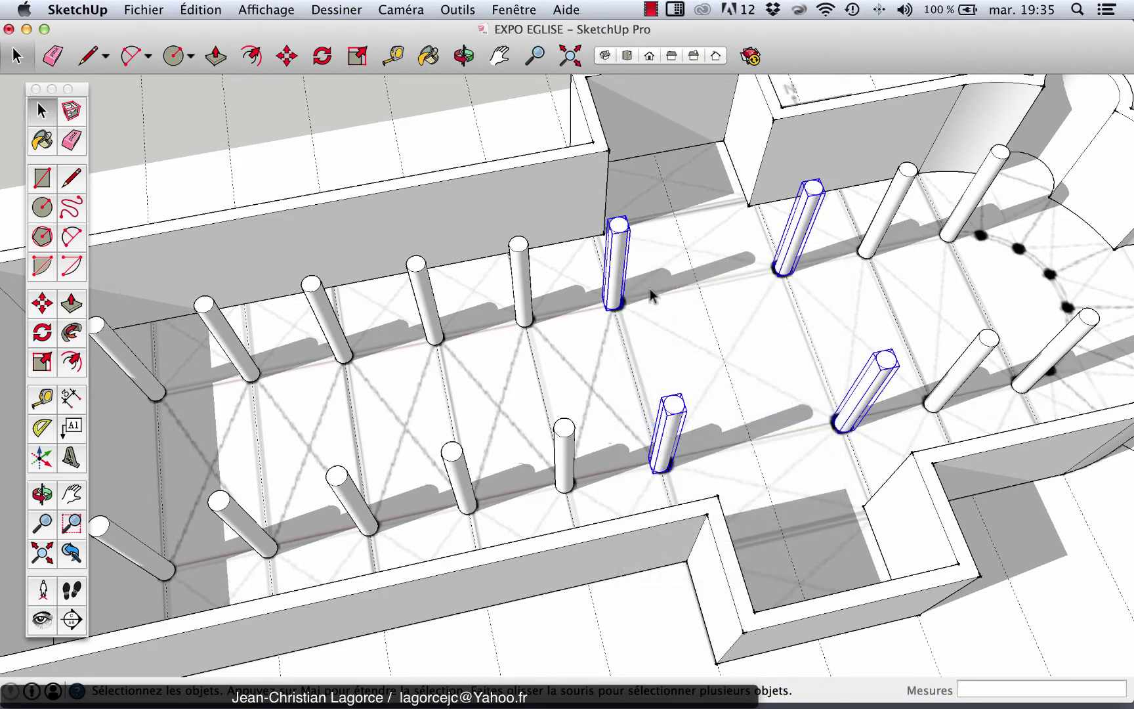
- Open one of the four crossing columns for editing and offset its top circle slightly outward
scroll(617, 231, "up", 2)
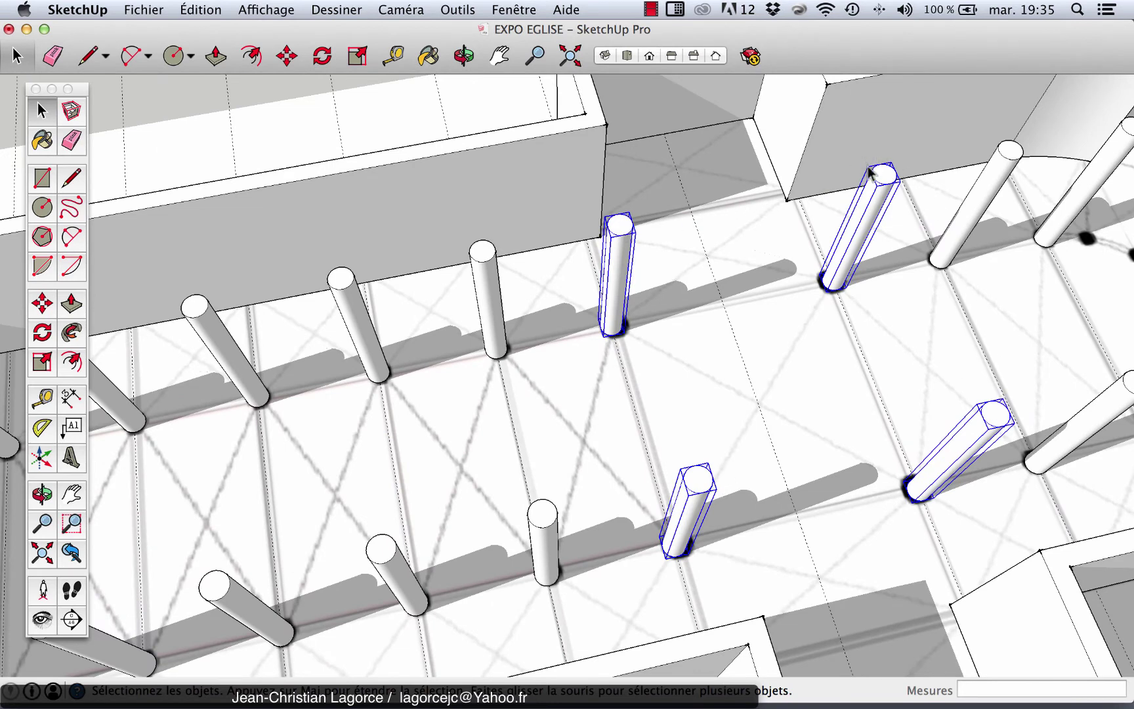
scroll(623, 285, "down", 2)
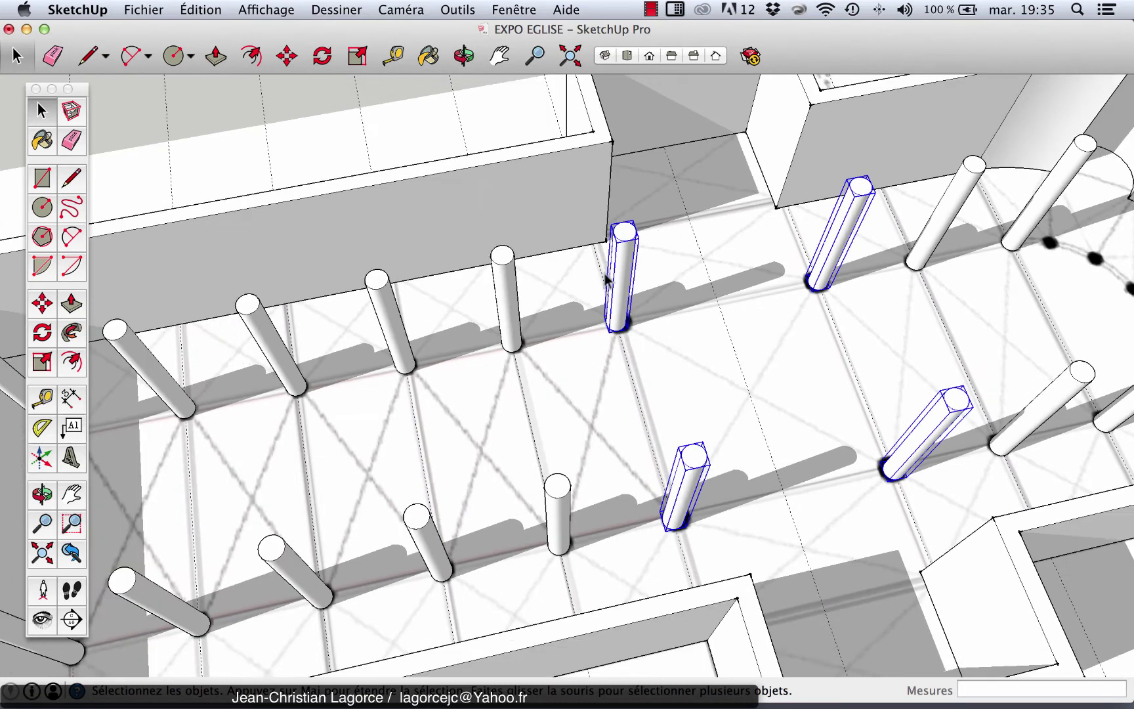
scroll(622, 243, "up", 6)
double_click(629, 231)
left_click(629, 231)
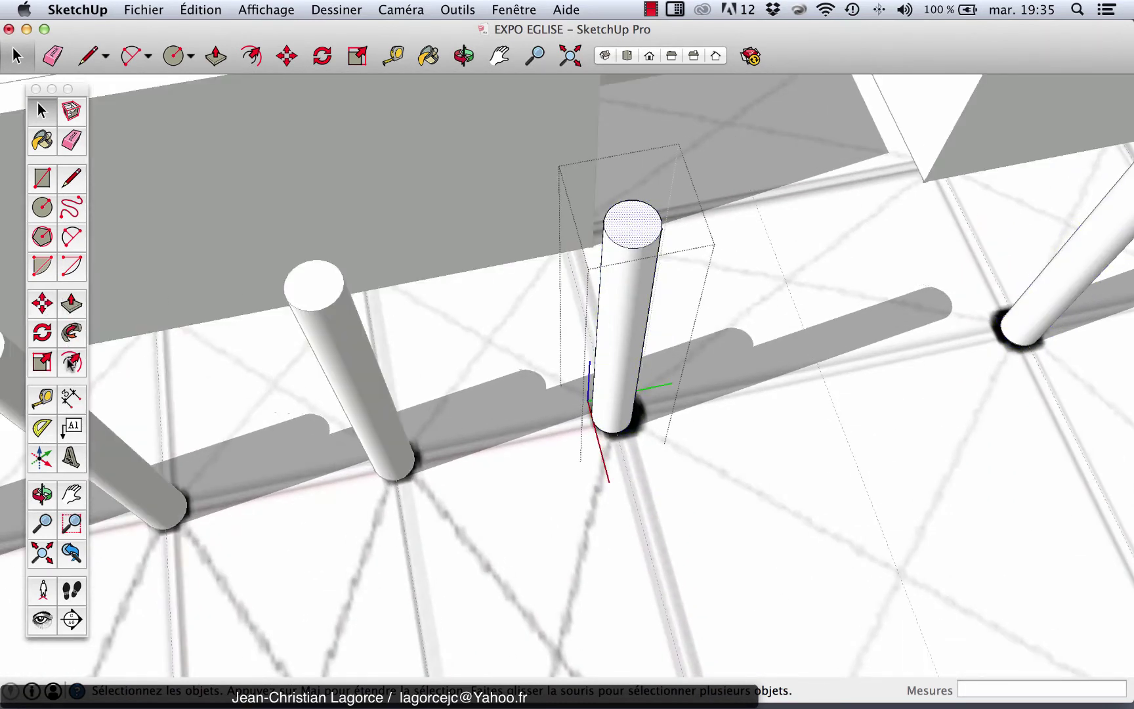
left_click(71, 362)
left_click(629, 227)
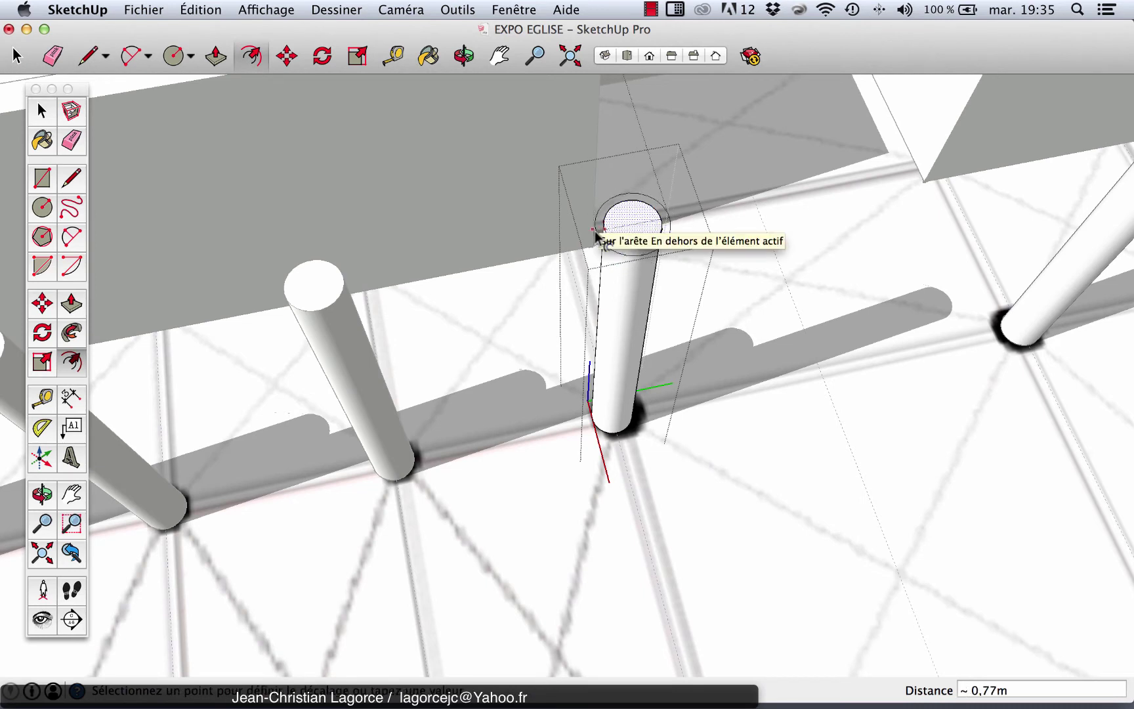
left_click(595, 232)
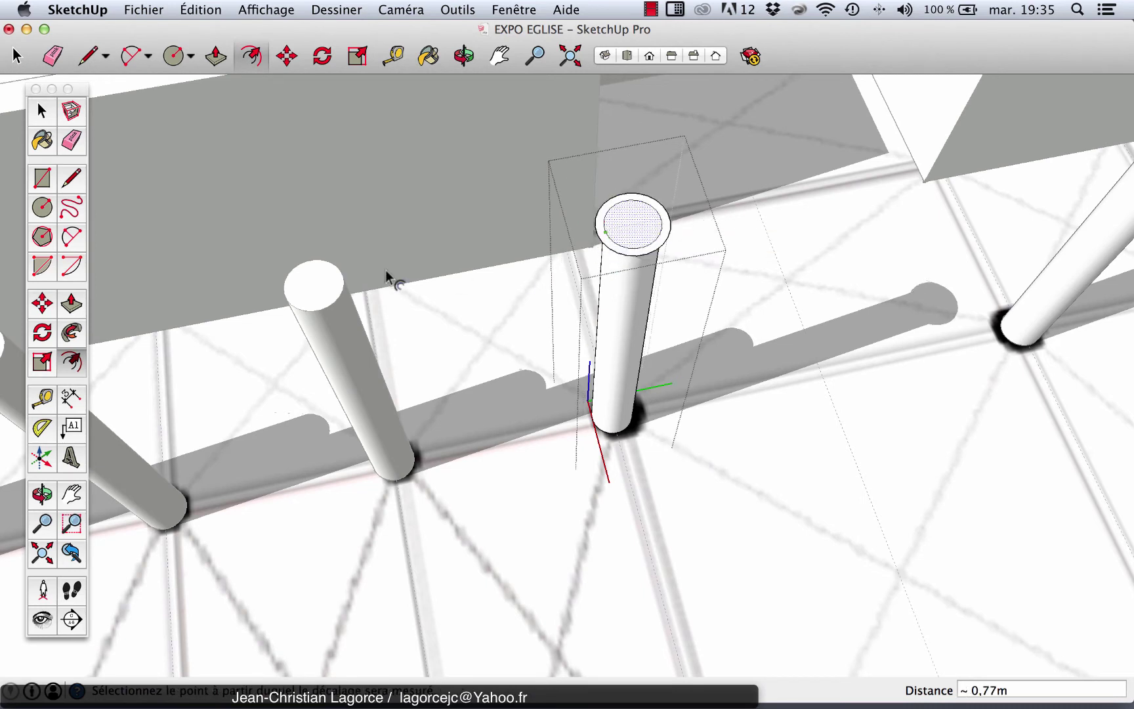
- Push the ring around the crossing column's top down 6.03 m to the floor to thicken the shaft
left_click(70, 303)
scroll(636, 263, "up", 4)
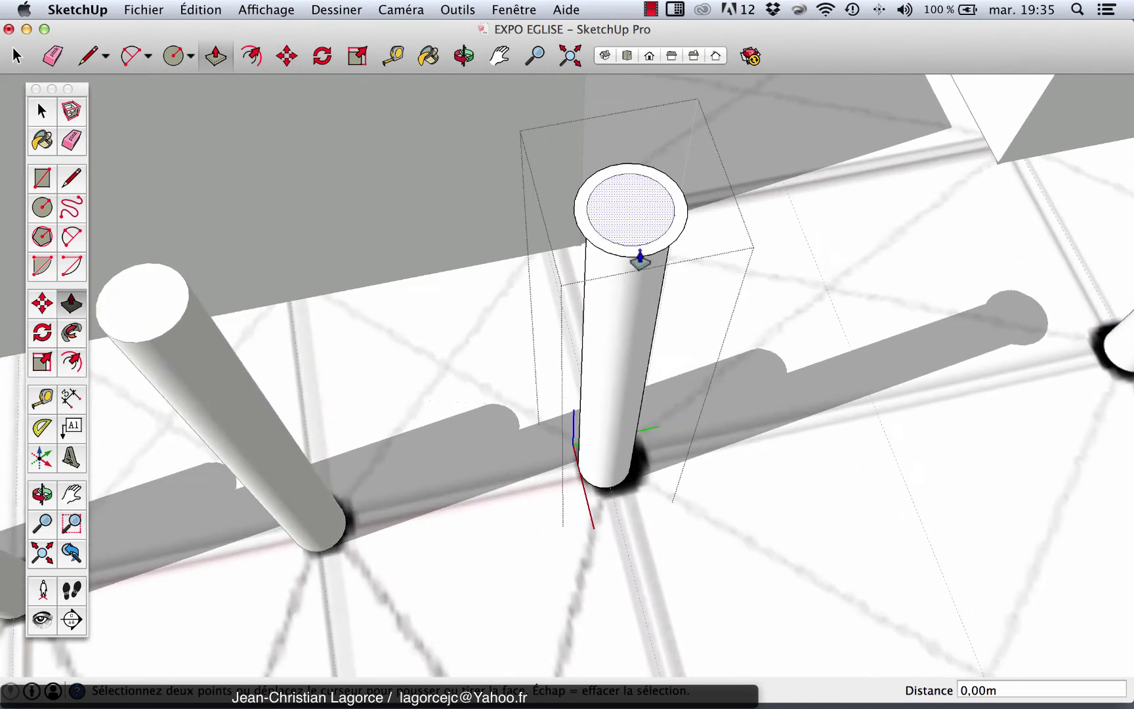
key("space")
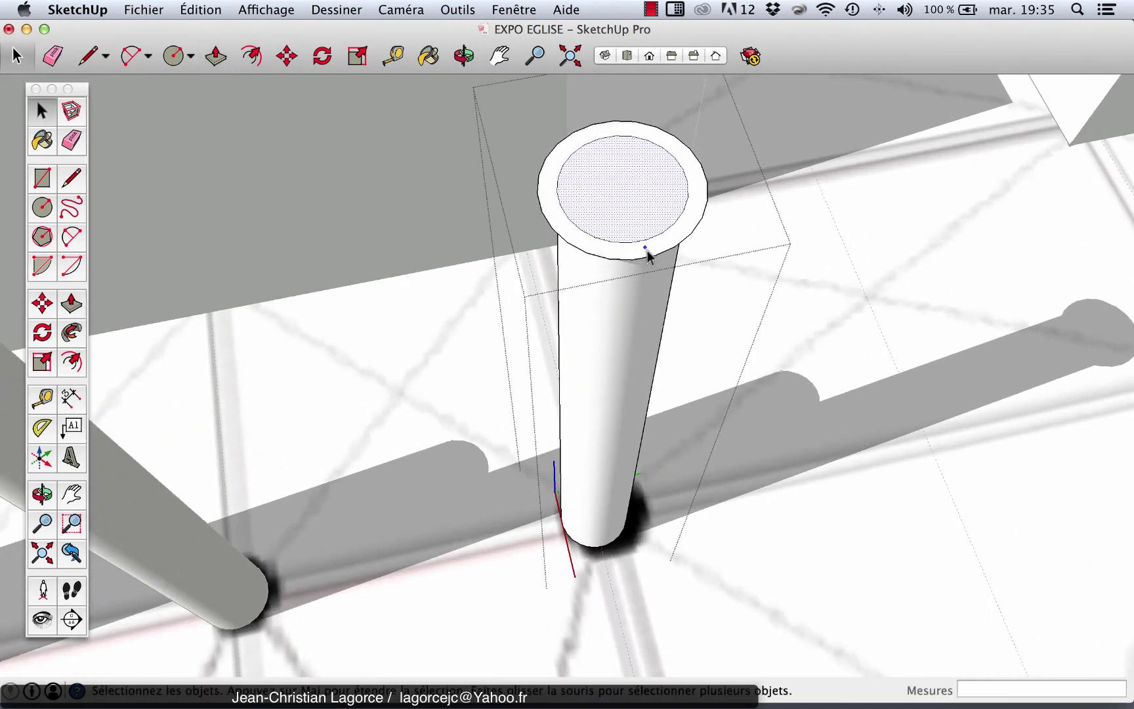
left_click(647, 249)
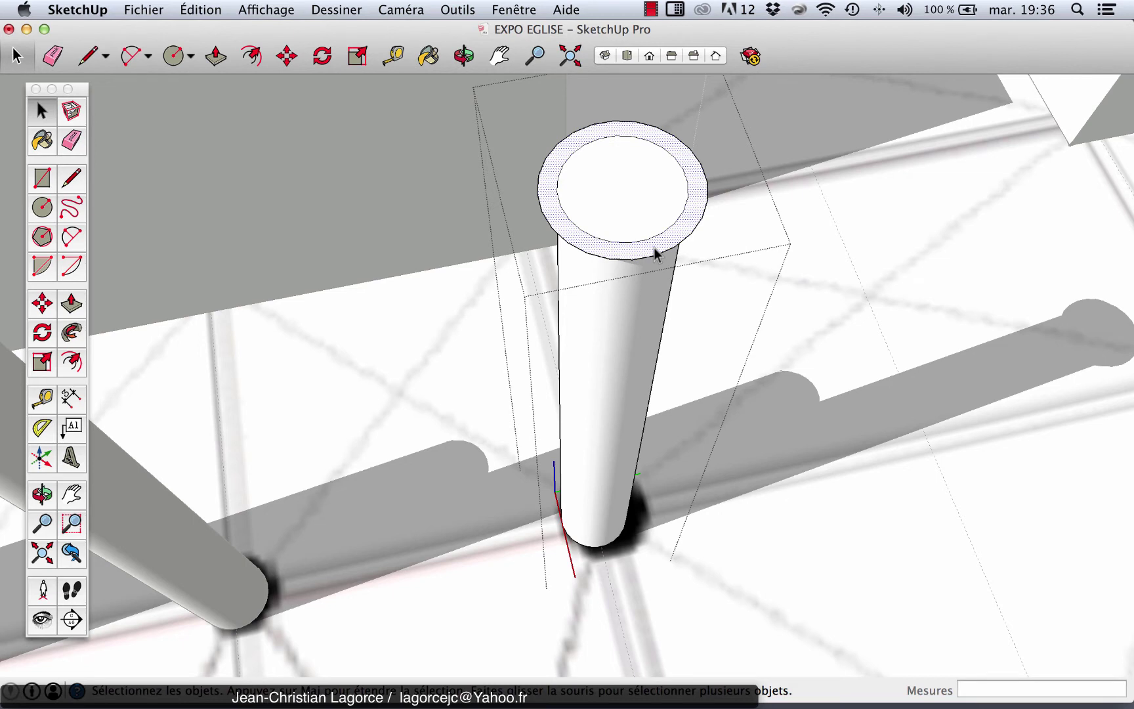
key("p")
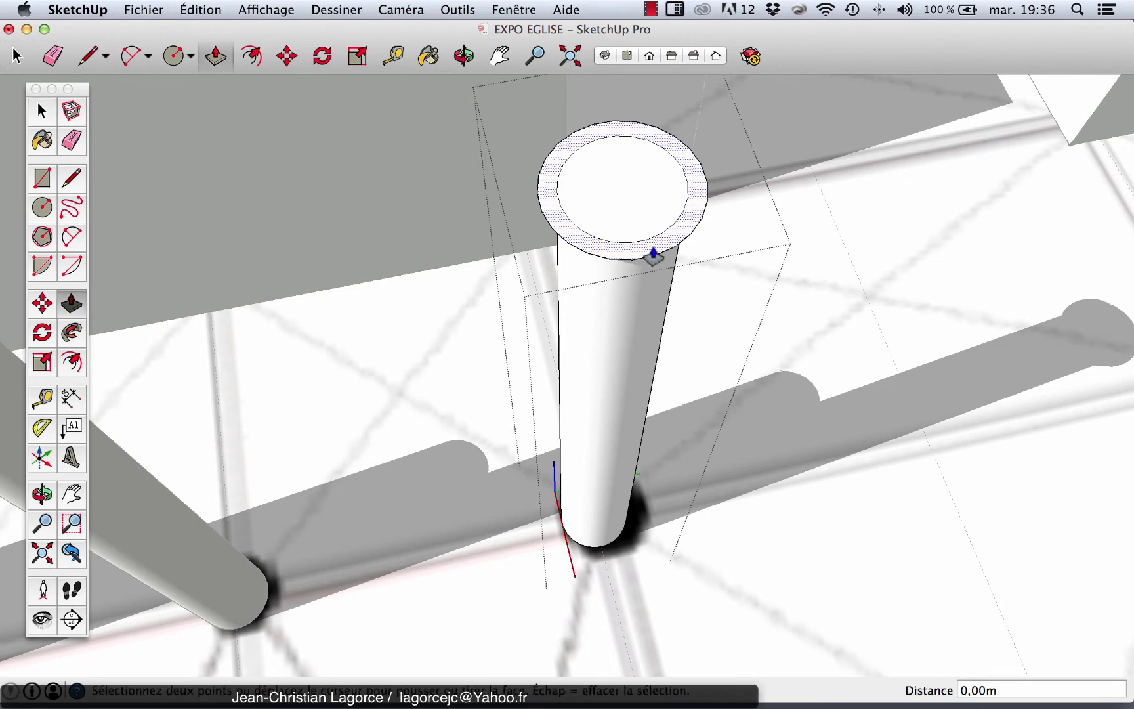
left_click(653, 256)
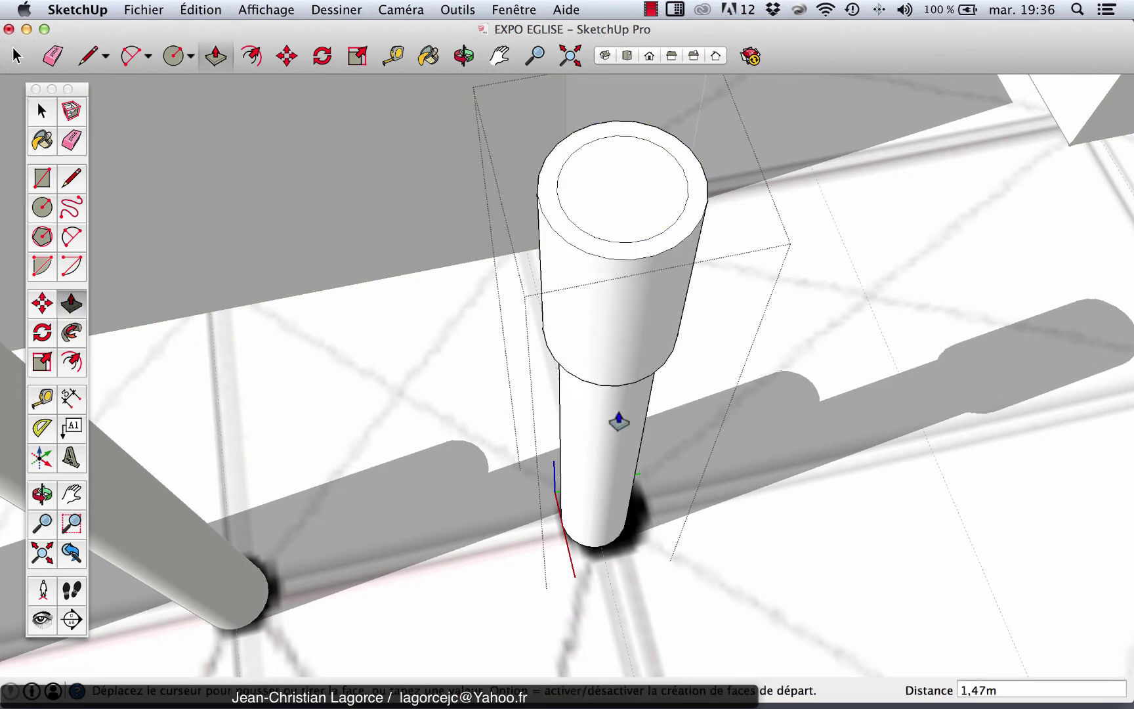
left_click(605, 571)
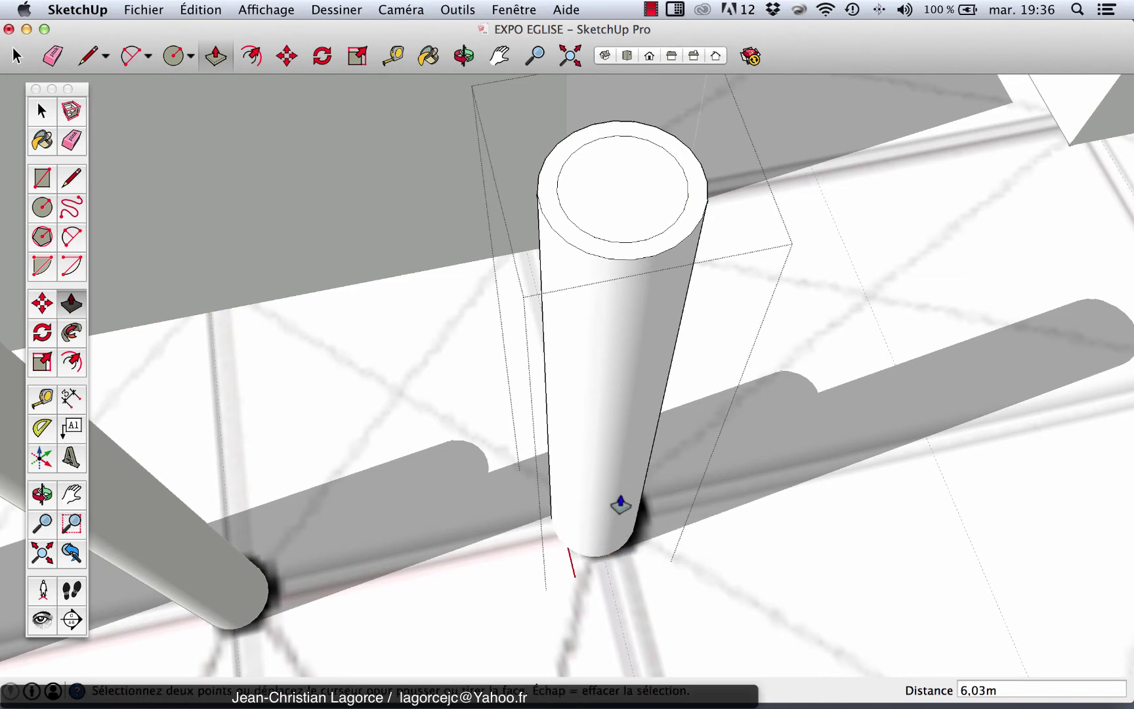
- Erase the leftover inner circle on the thickened column's top face and close the component
scroll(621, 506, "down", 6)
scroll(621, 470, "down", 3)
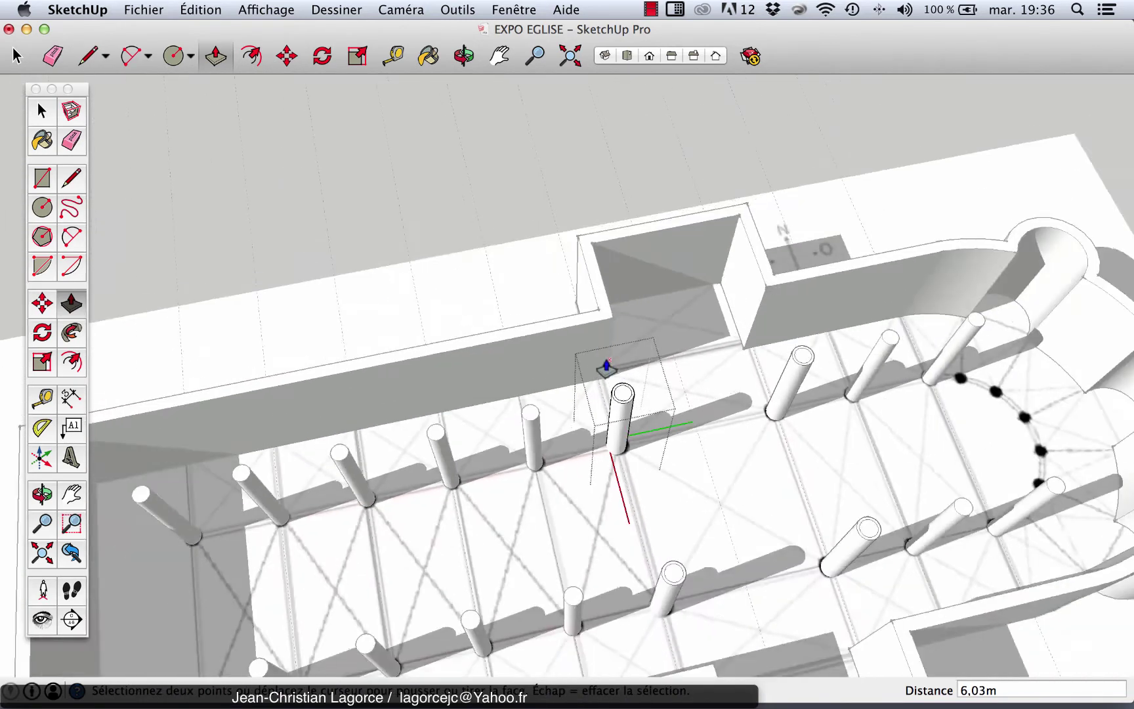
scroll(609, 367, "down", 3)
left_click(73, 140)
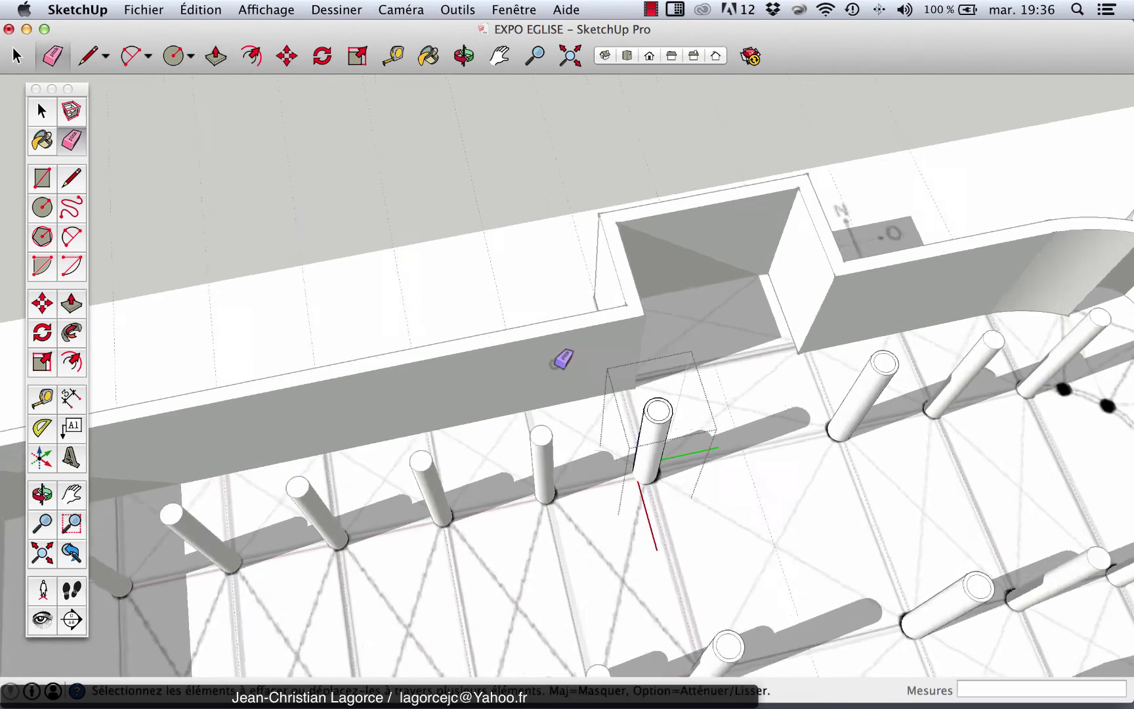
scroll(560, 360, "up", 10)
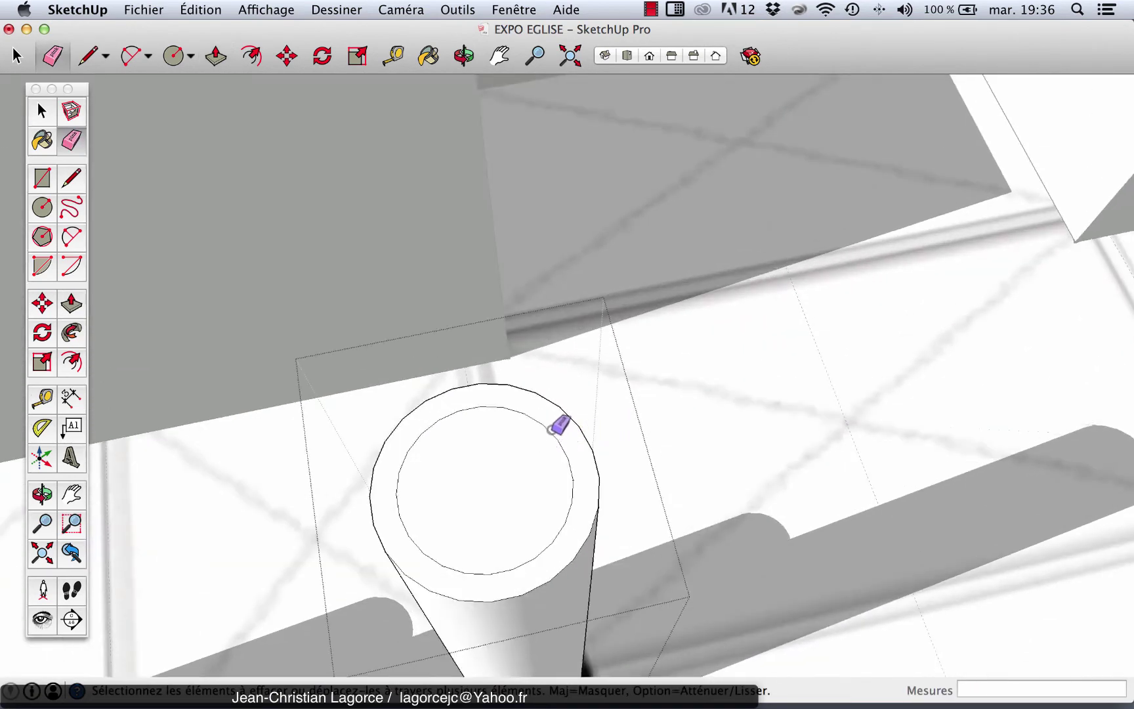
left_click(551, 437)
scroll(552, 413, "down", 8)
scroll(696, 379, "down", 12)
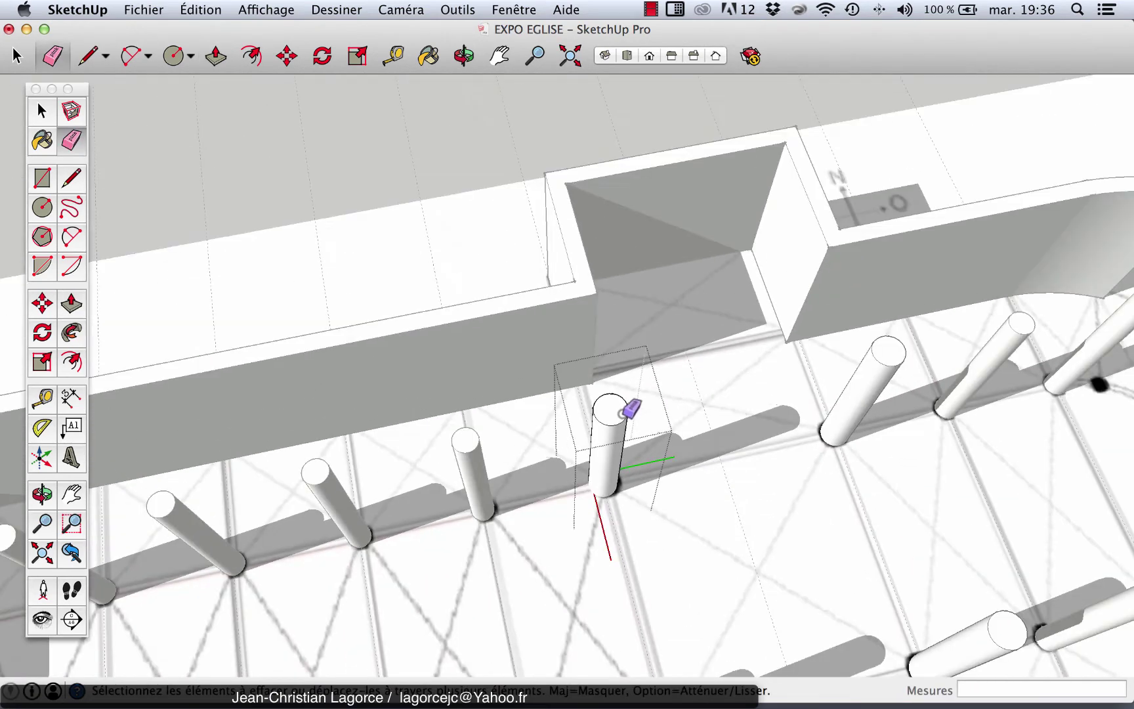
left_click(41, 111)
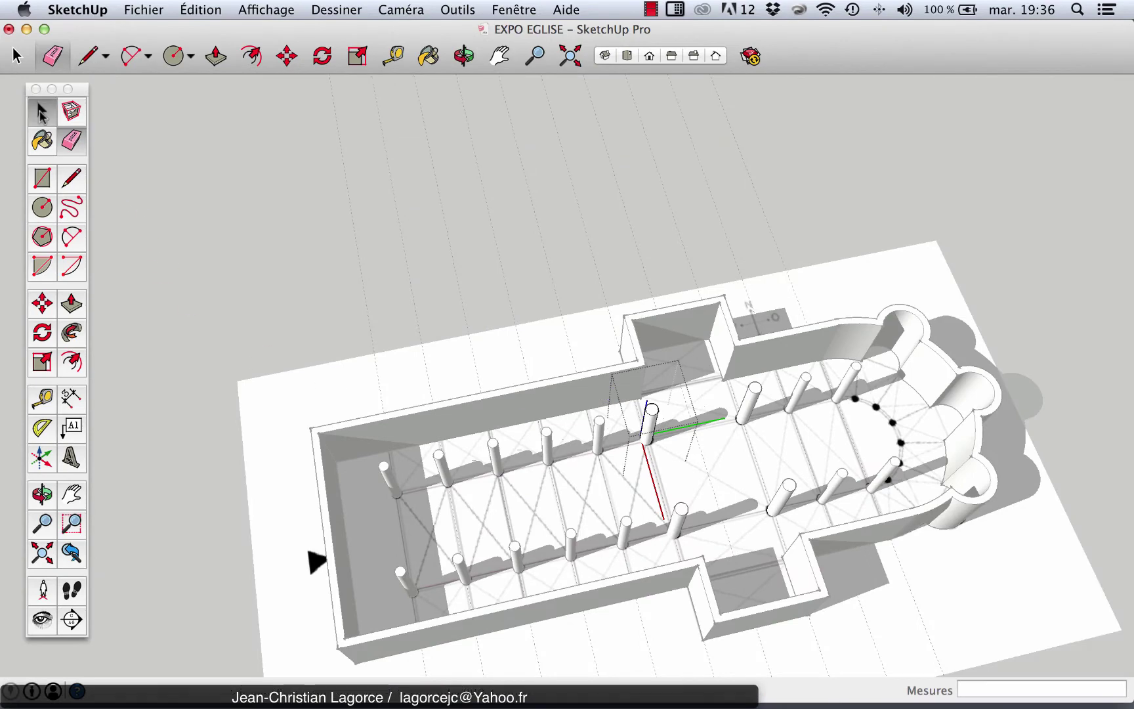
scroll(709, 542, "up", 5)
scroll(636, 482, "down", 5)
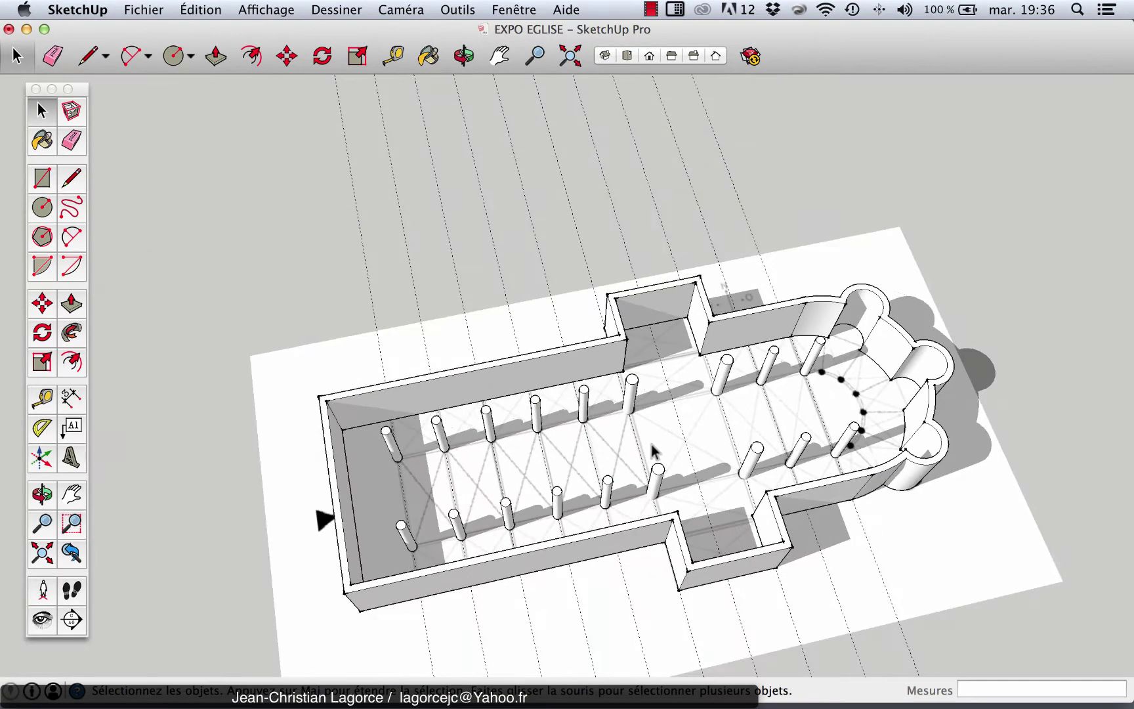
scroll(630, 420, "up", 5)
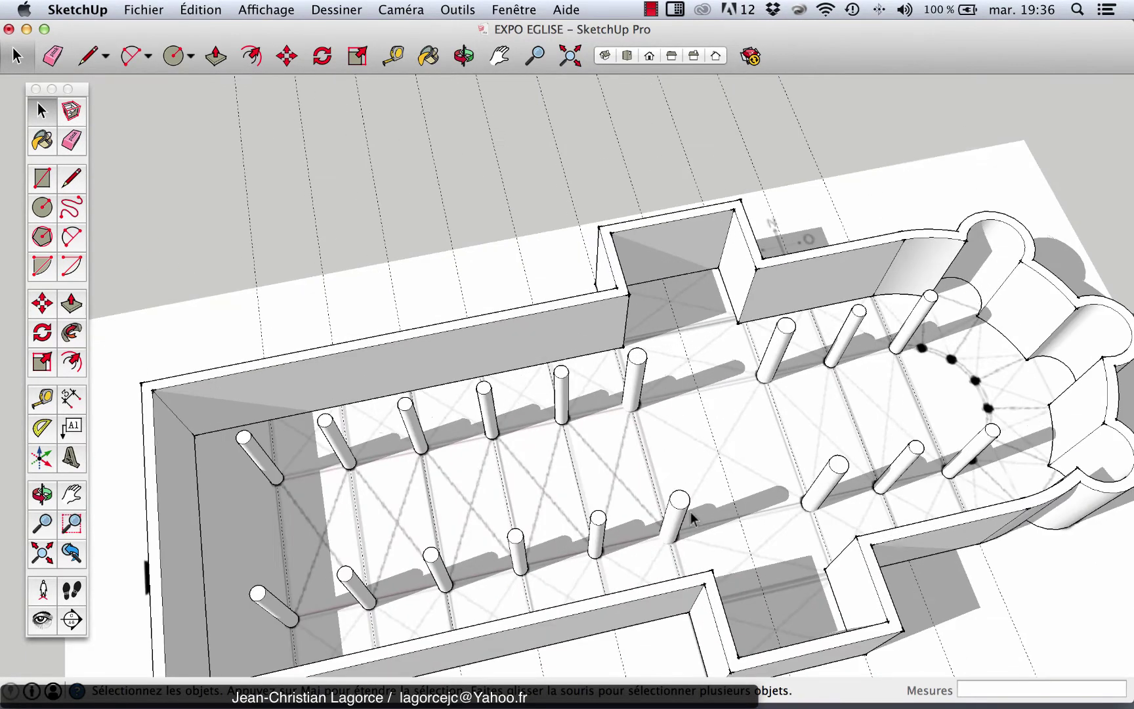
- Examine the thickened crossing columns in the nave and the semicircle of column marks on the plan in the apse
scroll(559, 389, "up", 2)
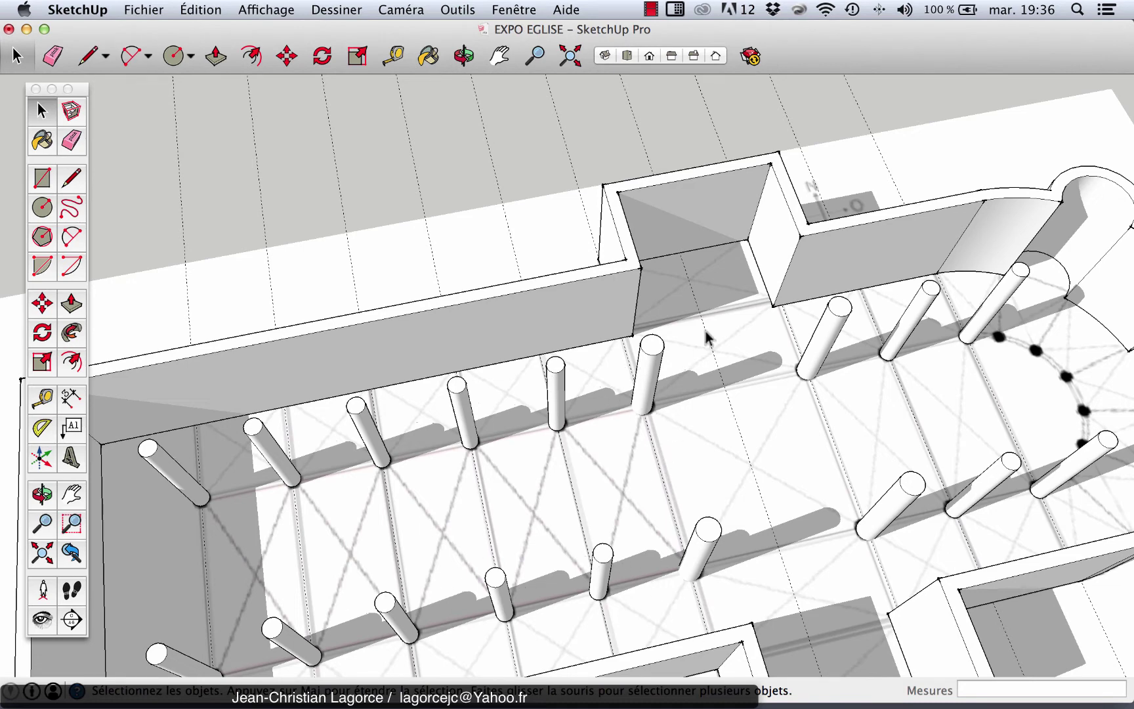
scroll(632, 380, "down", 5)
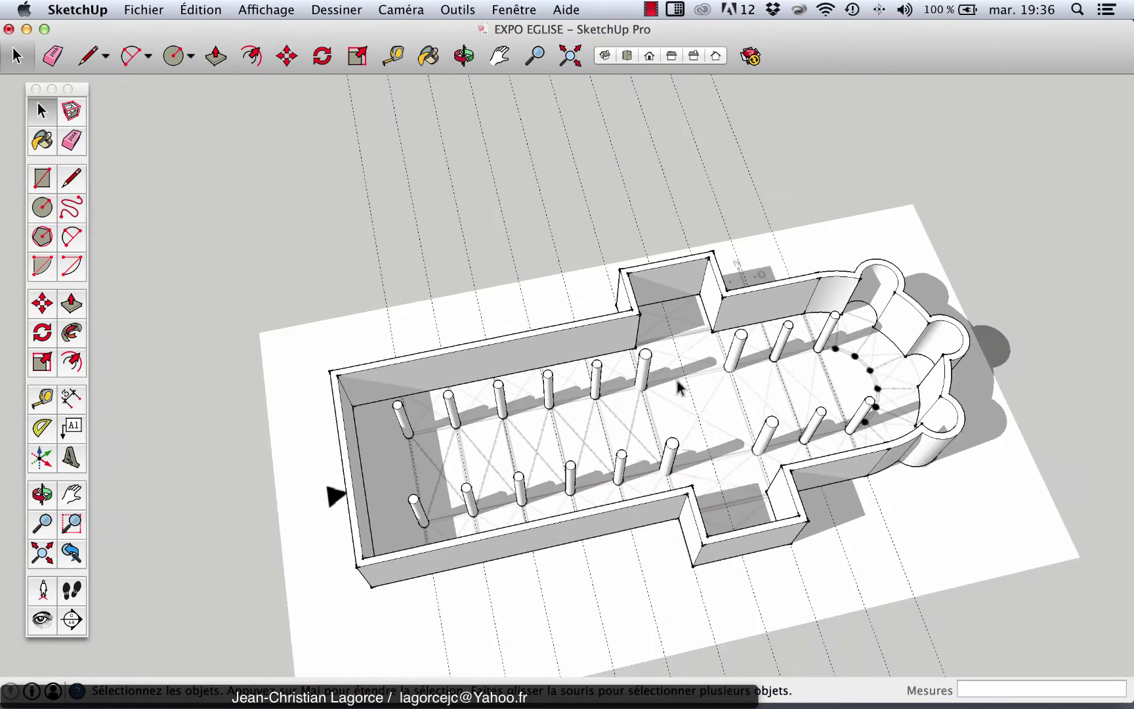
middle_click_drag(495, 472, 753, 380)
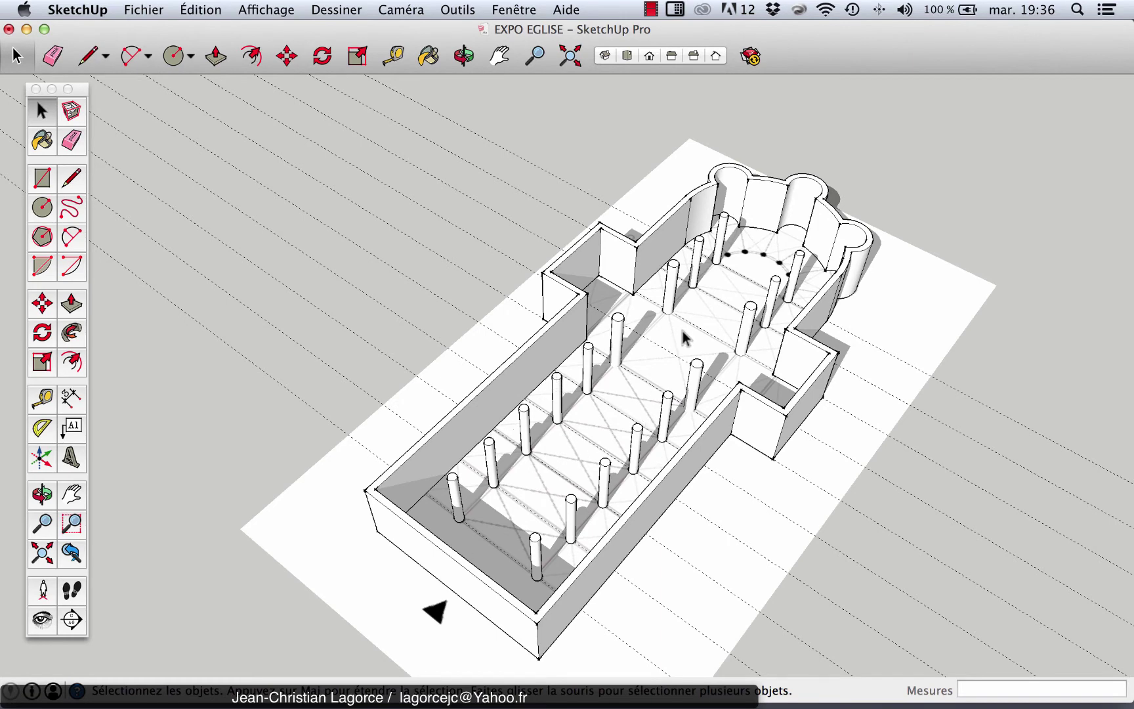
scroll(683, 332, "up", 5)
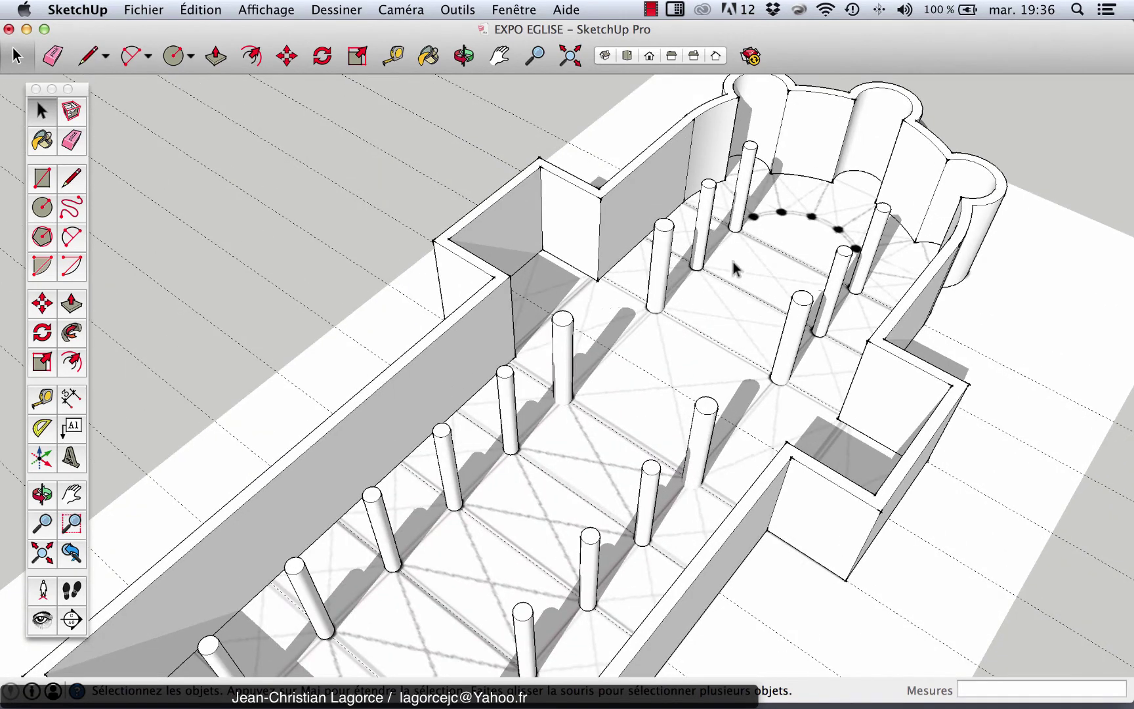
middle_click_drag(753, 239, 643, 380)
scroll(640, 382, "down", 5)
scroll(758, 221, "up", 5)
scroll(758, 222, "up", 3)
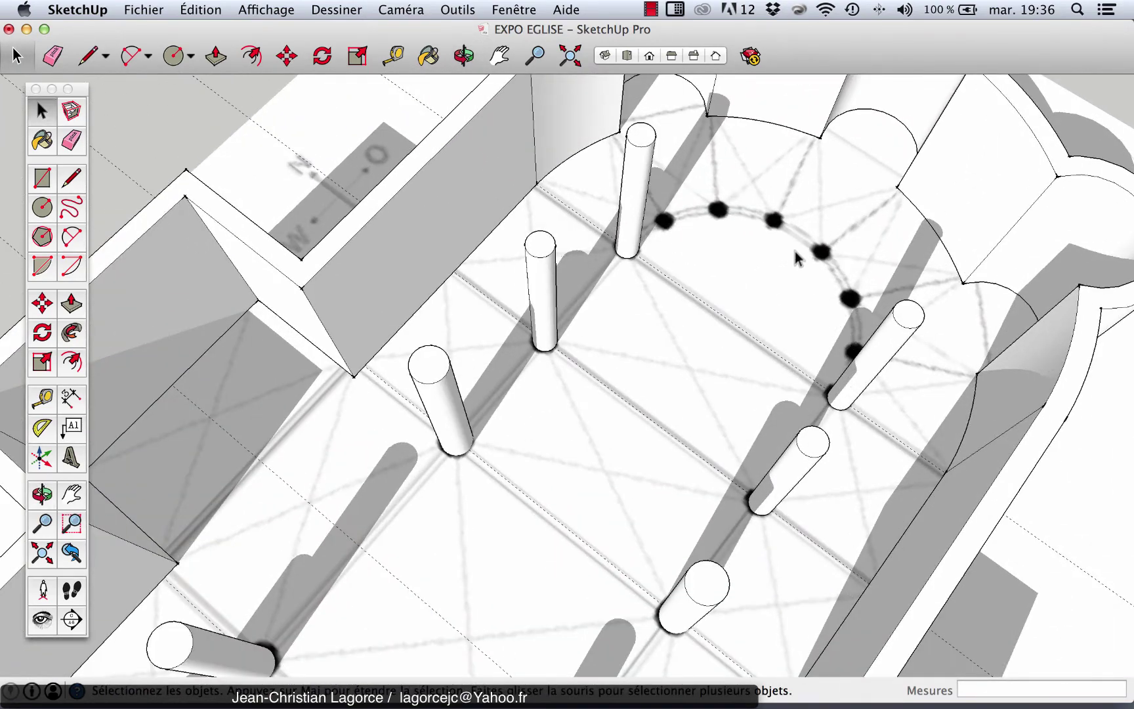
scroll(540, 413, "down", 5)
scroll(673, 298, "up", 5)
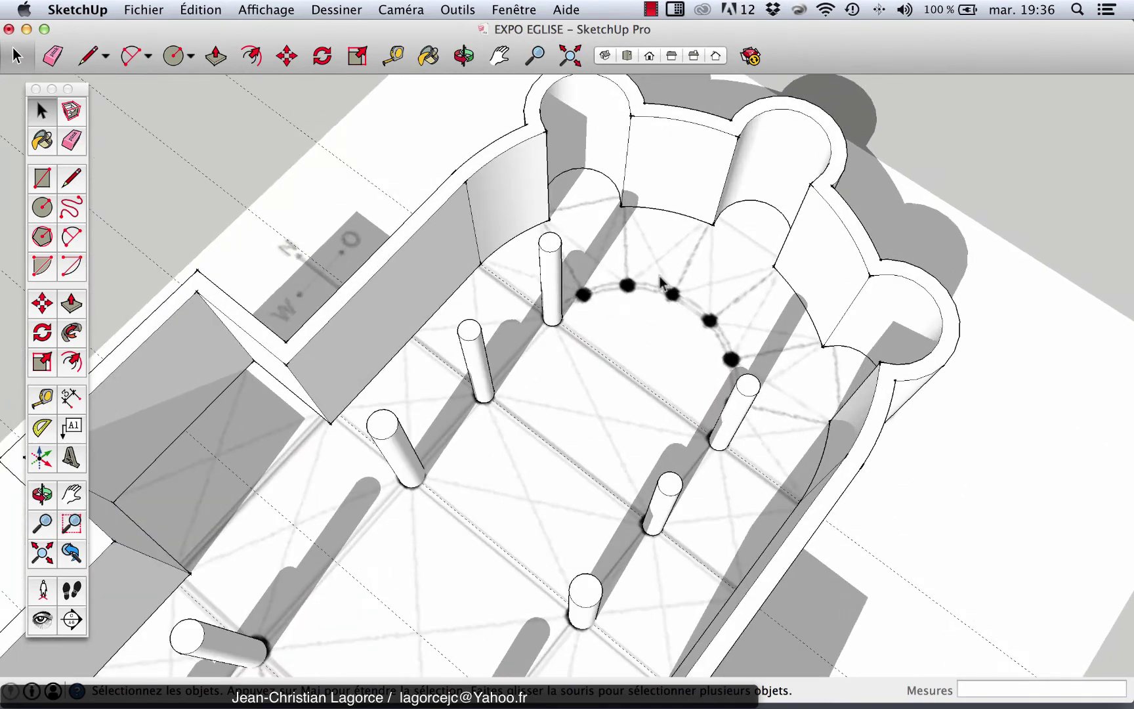
middle_click_drag(662, 284, 807, 259)
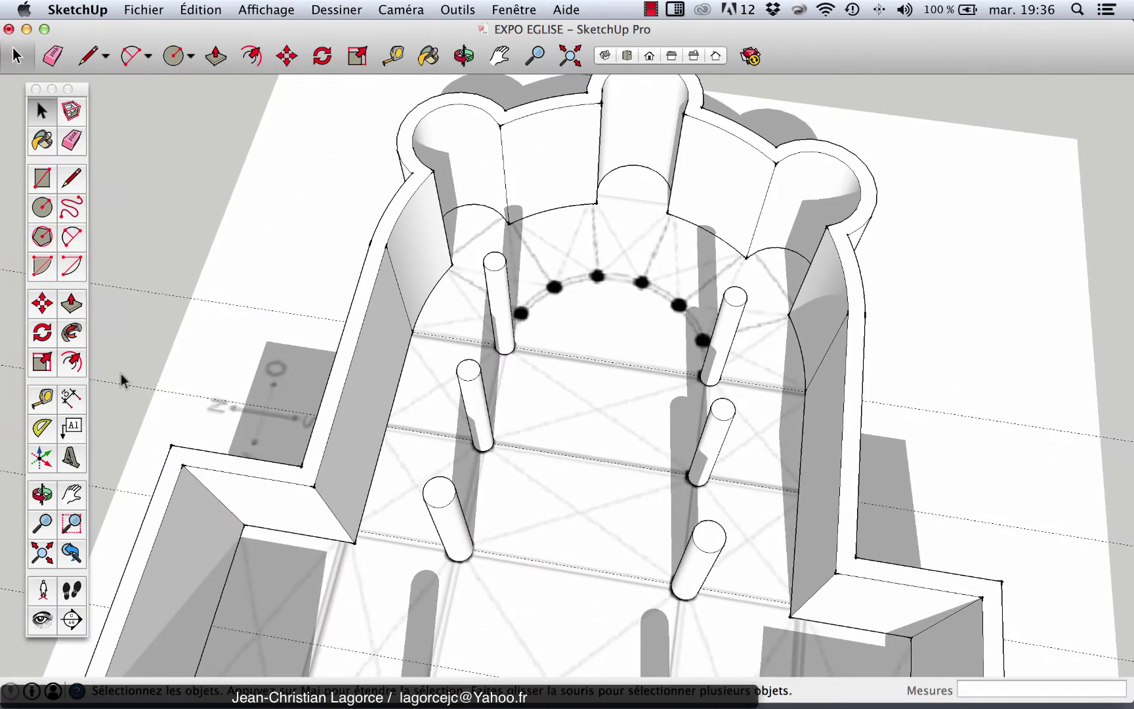
- Place a lengthwise guide parallel to the plan's long edge, about 17 m from it, along the church's axis through the central apse chapel
left_click(45, 399)
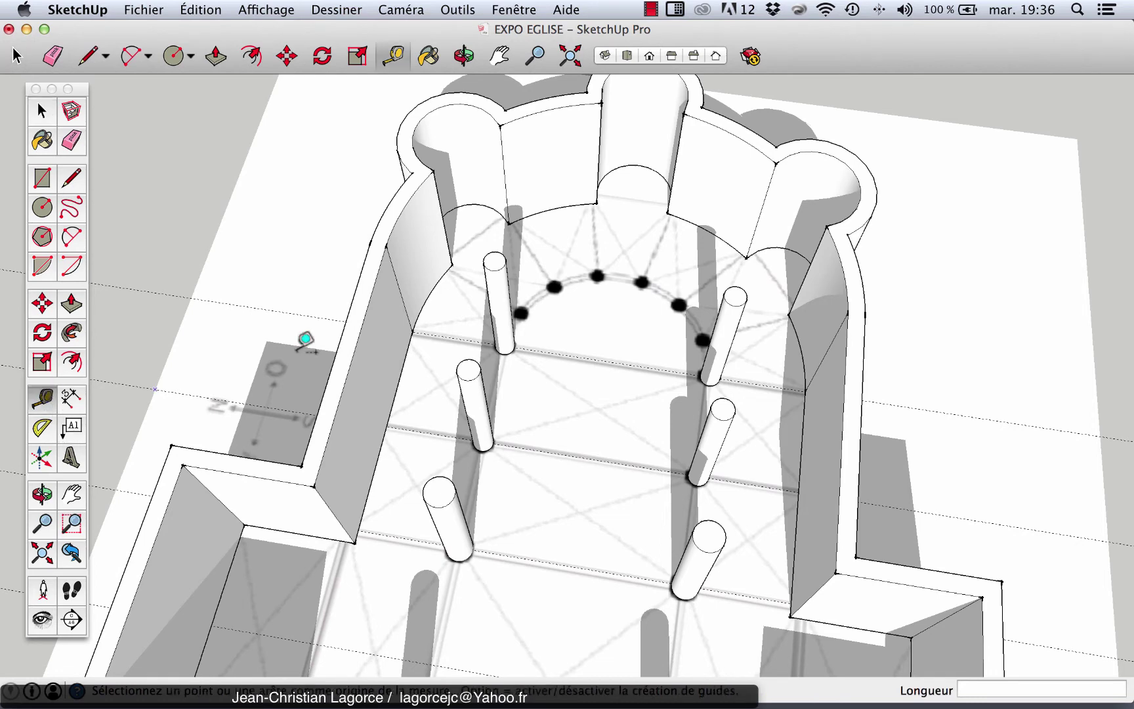
left_click(1091, 247)
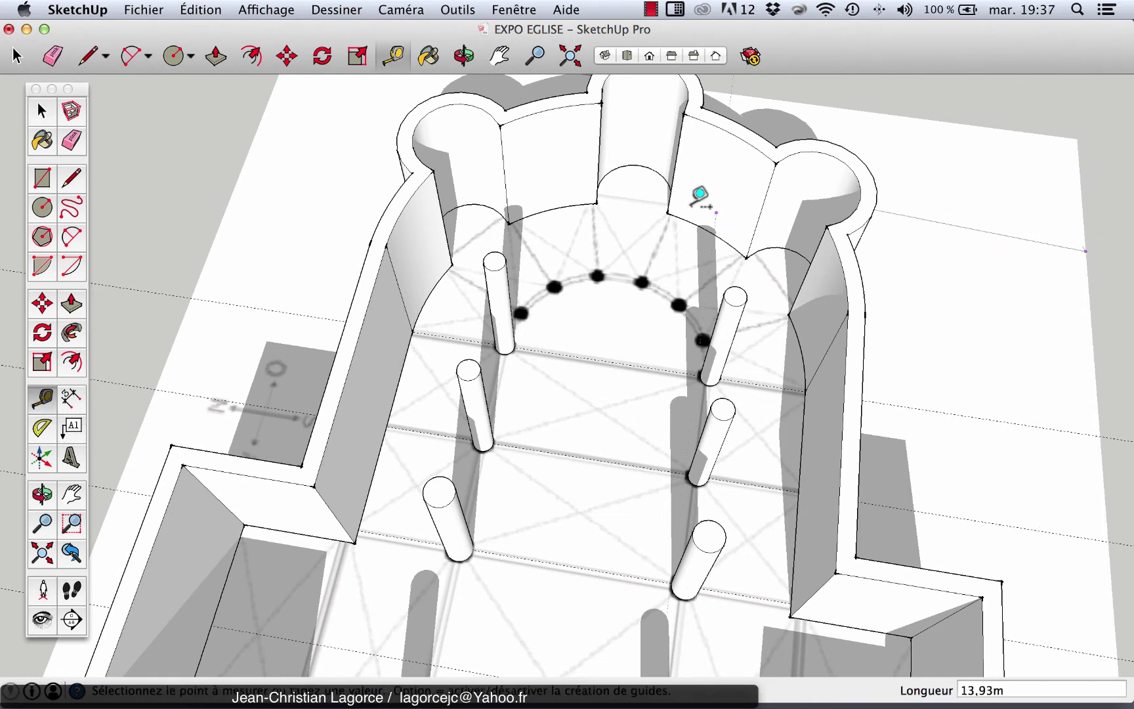
scroll(656, 194, "up", 2)
scroll(647, 189, "up", 2)
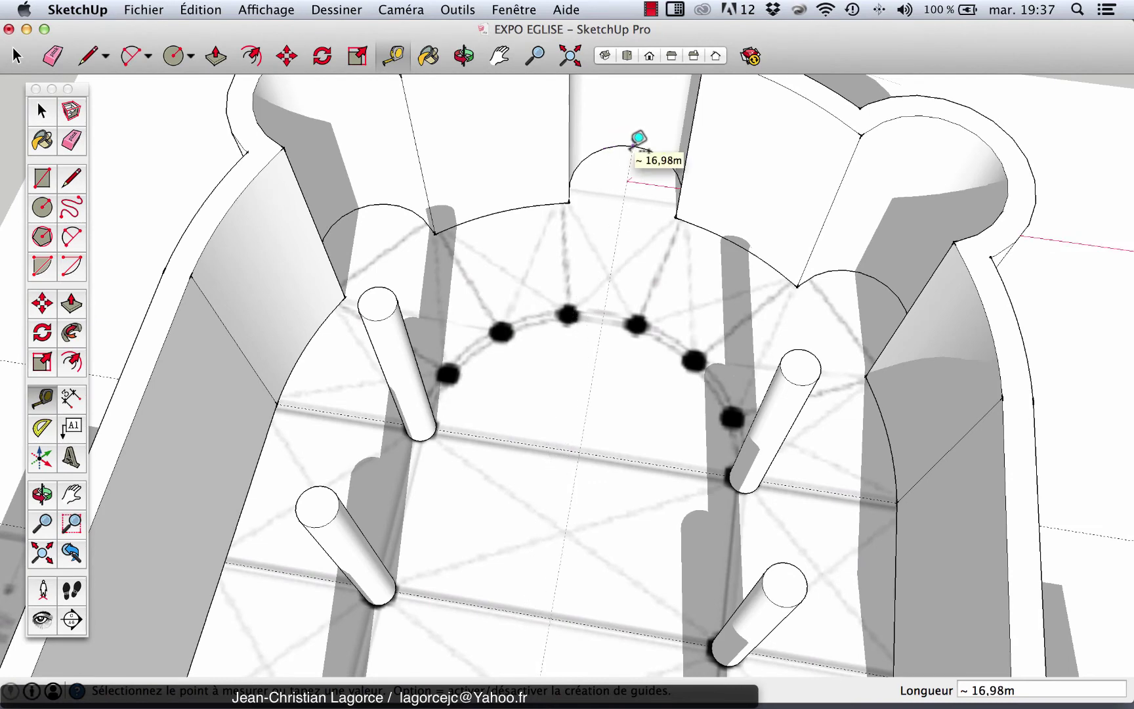
scroll(592, 440, "up", 2)
middle_click_drag(593, 439, 400, 409)
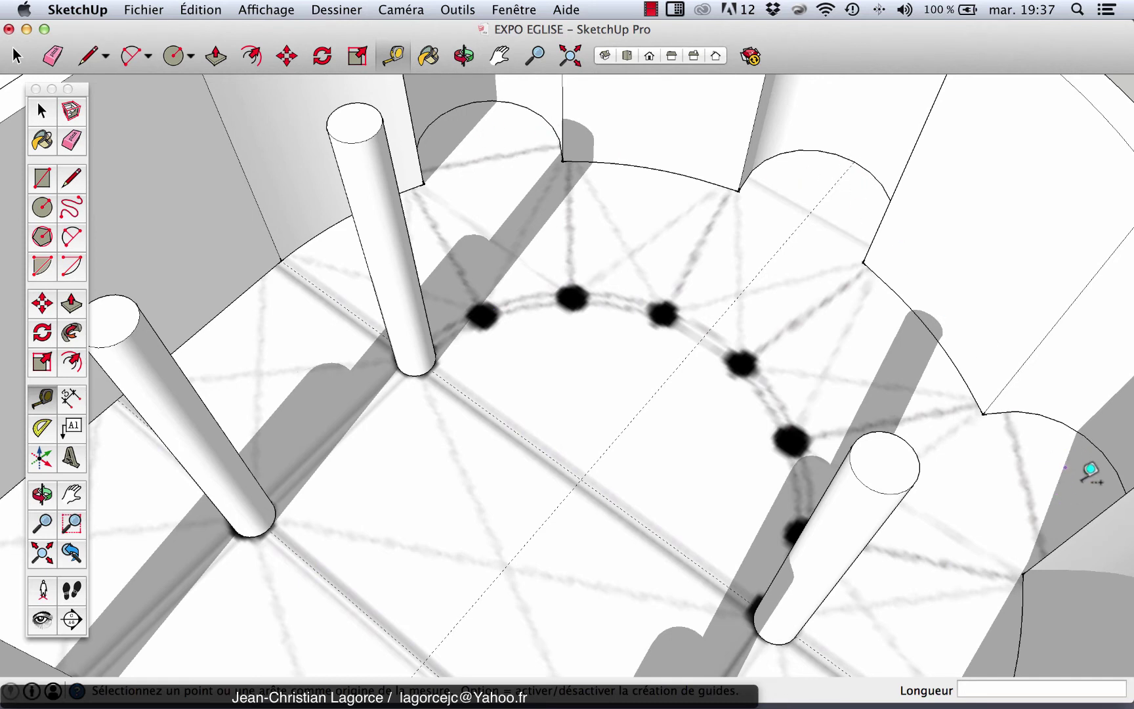
- Draw a circle of about 0.25 m radius on the first column mark of the apse semicircle
left_click(42, 208)
scroll(486, 309, "up", 8)
left_click(513, 284)
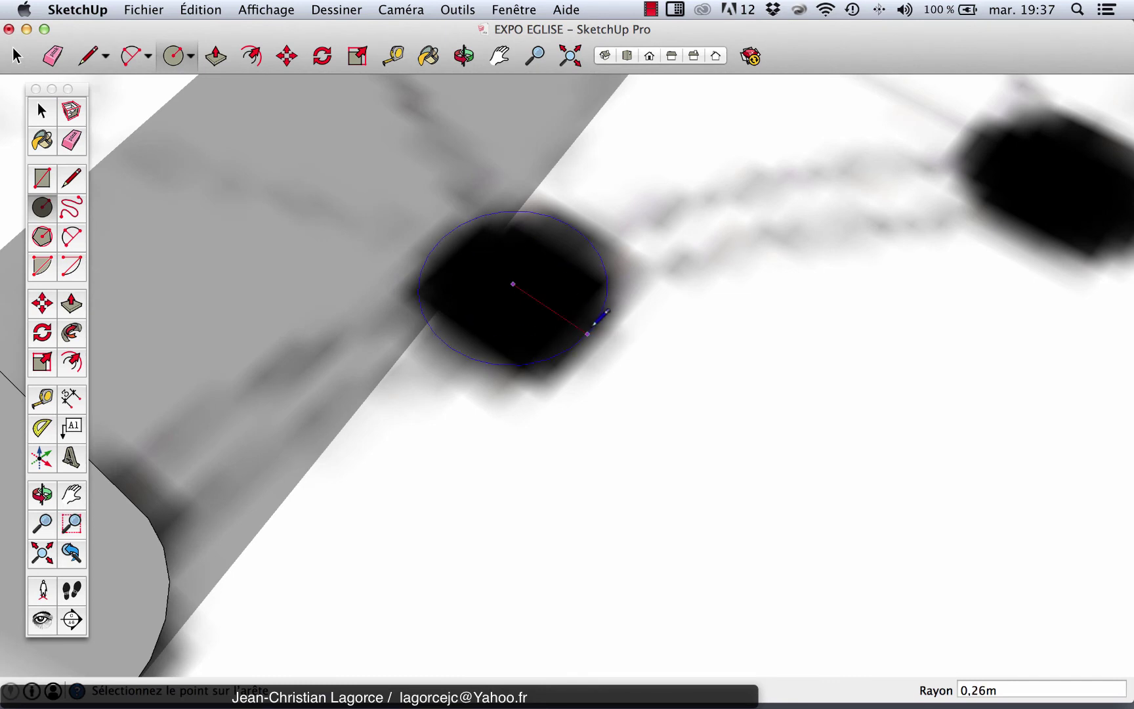
left_click(586, 328)
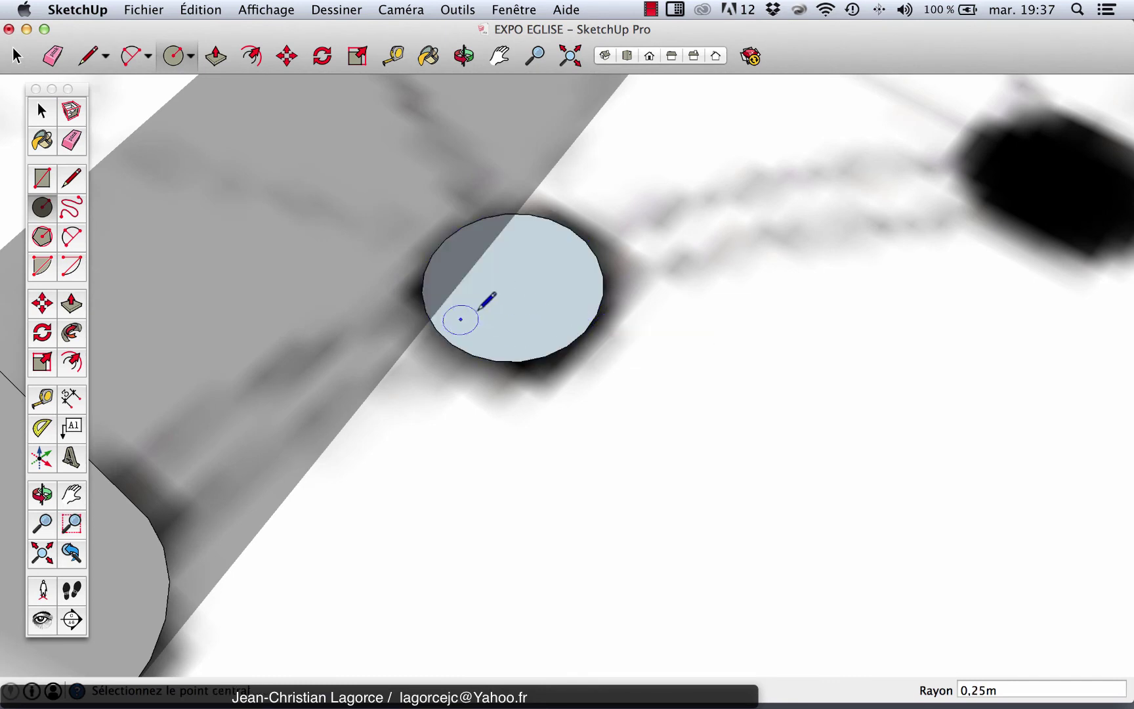
scroll(482, 301, "down", 10)
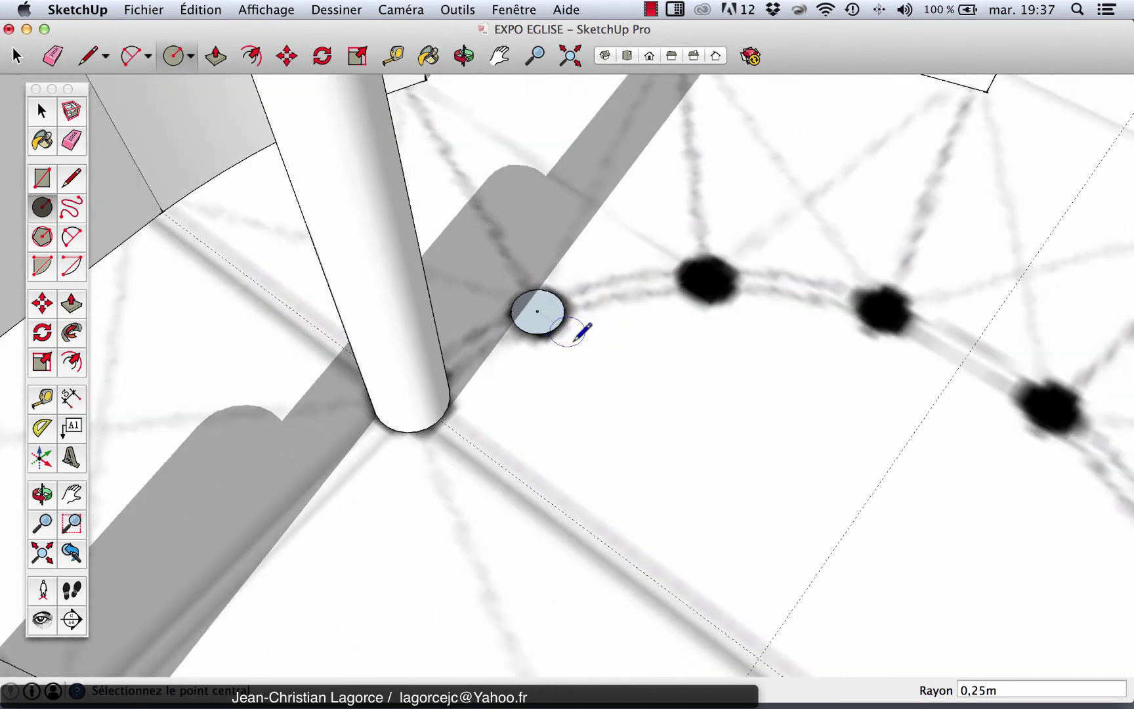
scroll(546, 366, "down", 3)
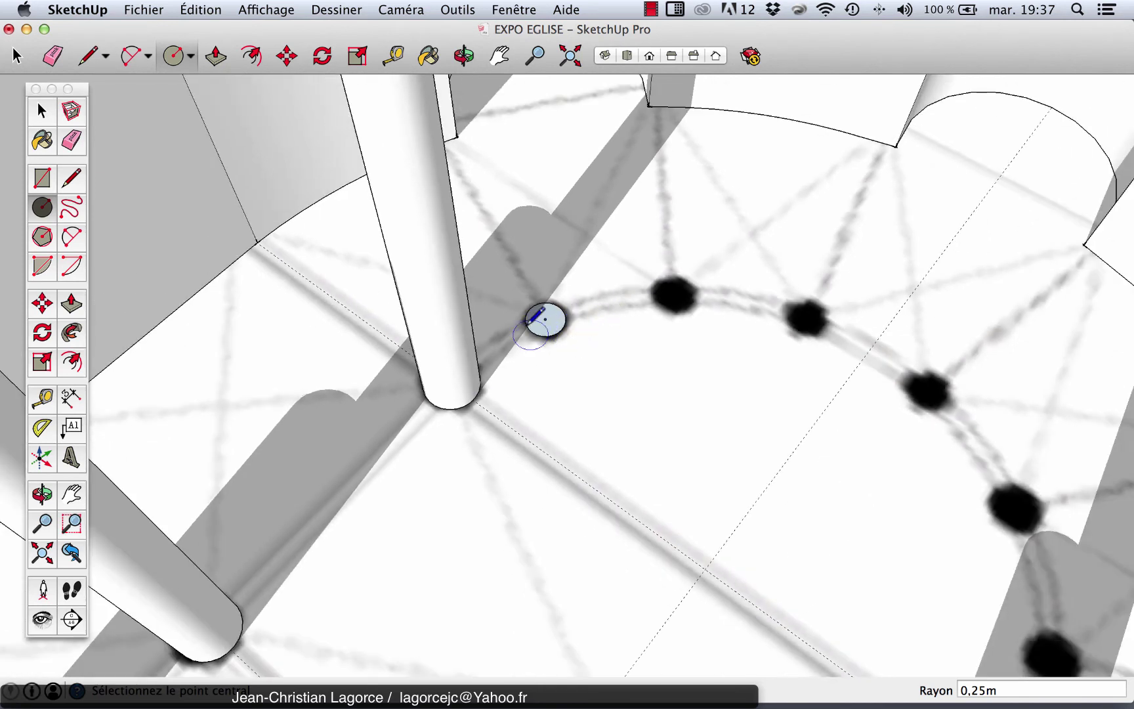
- Pull the new apse circle up 5.57 m to match the top of the neighbouring column
left_click(72, 304)
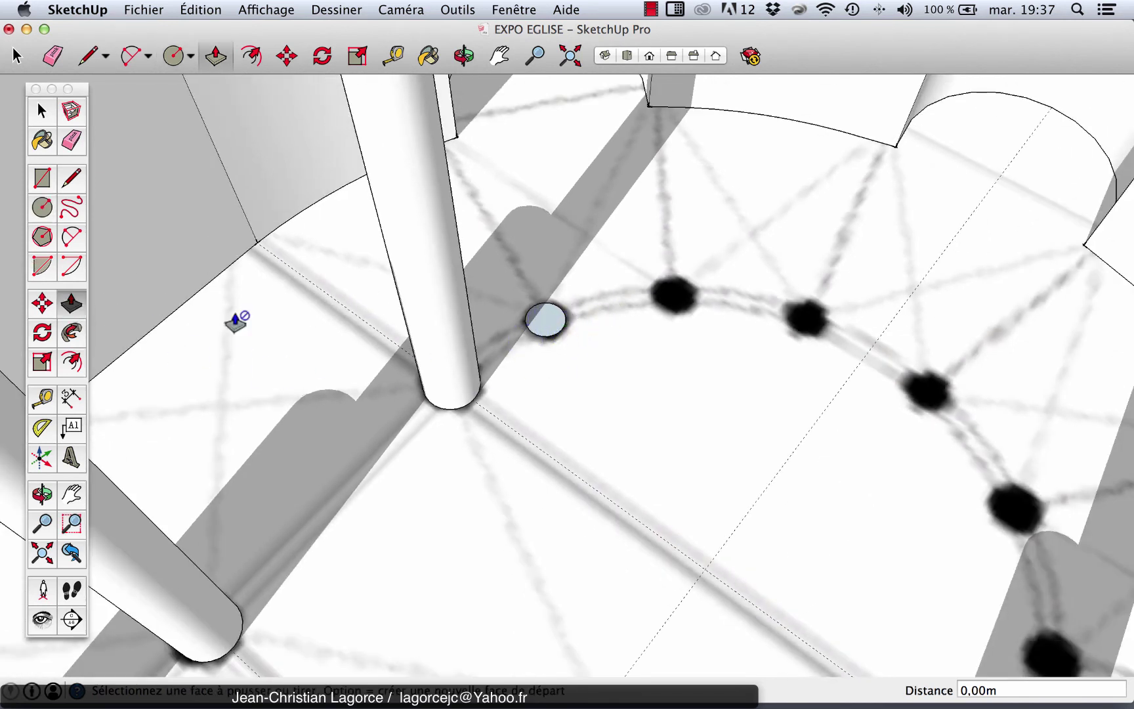
left_click(544, 321)
middle_click_drag(544, 322, 563, 352)
scroll(564, 351, "down", 2)
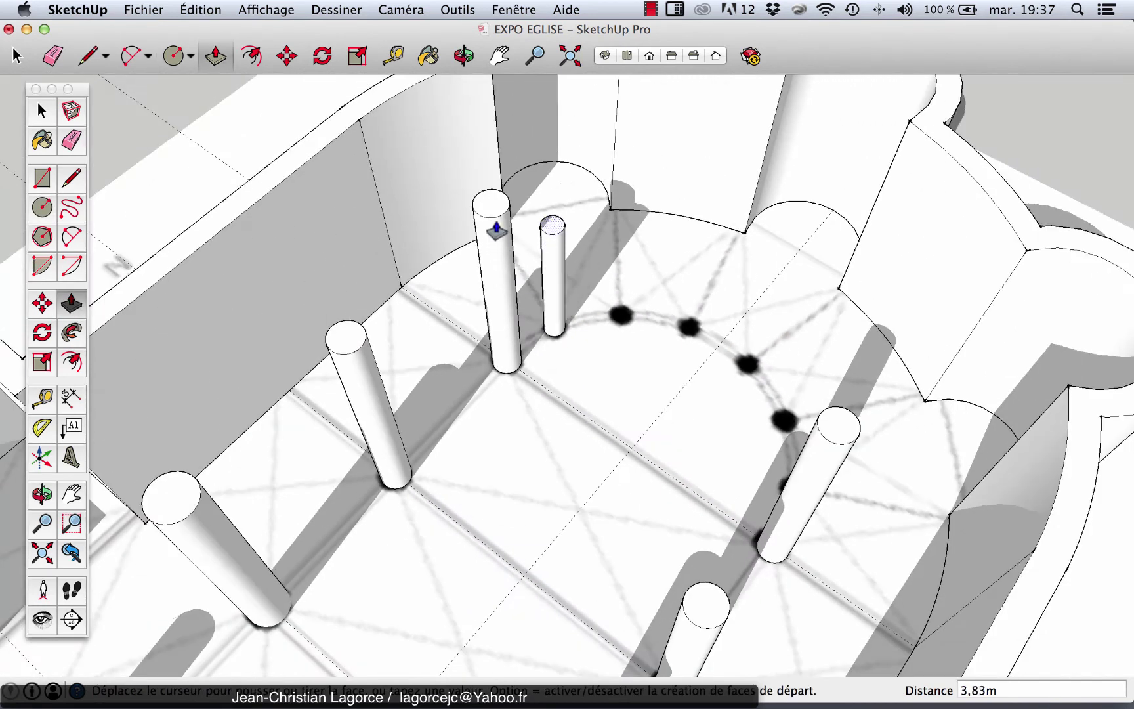
left_click(494, 222)
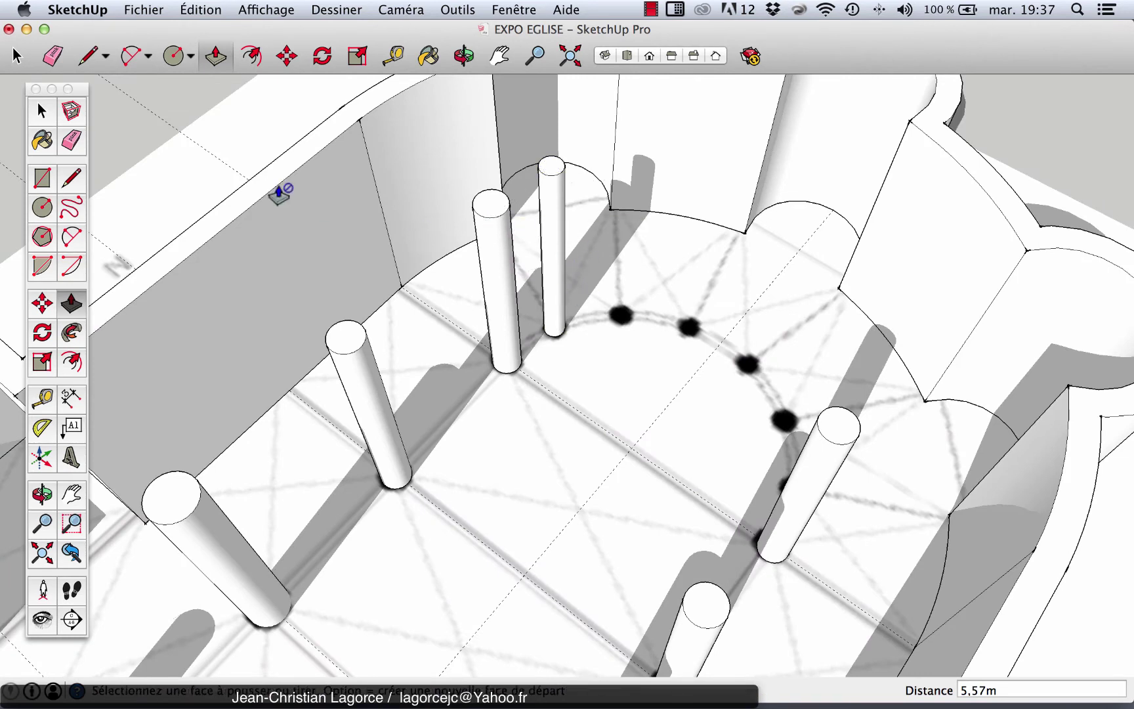
- Turn the whole new apse column into a component named "colonne choeur"
left_click(42, 110)
triple_click(554, 254)
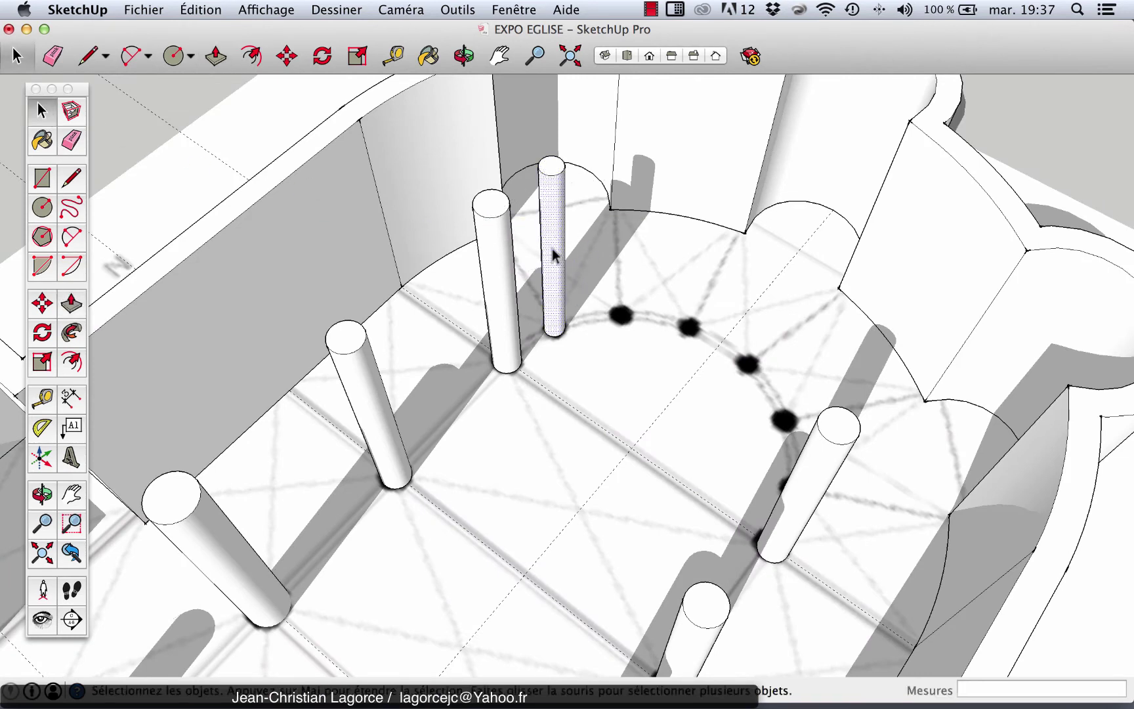
right_click(554, 254)
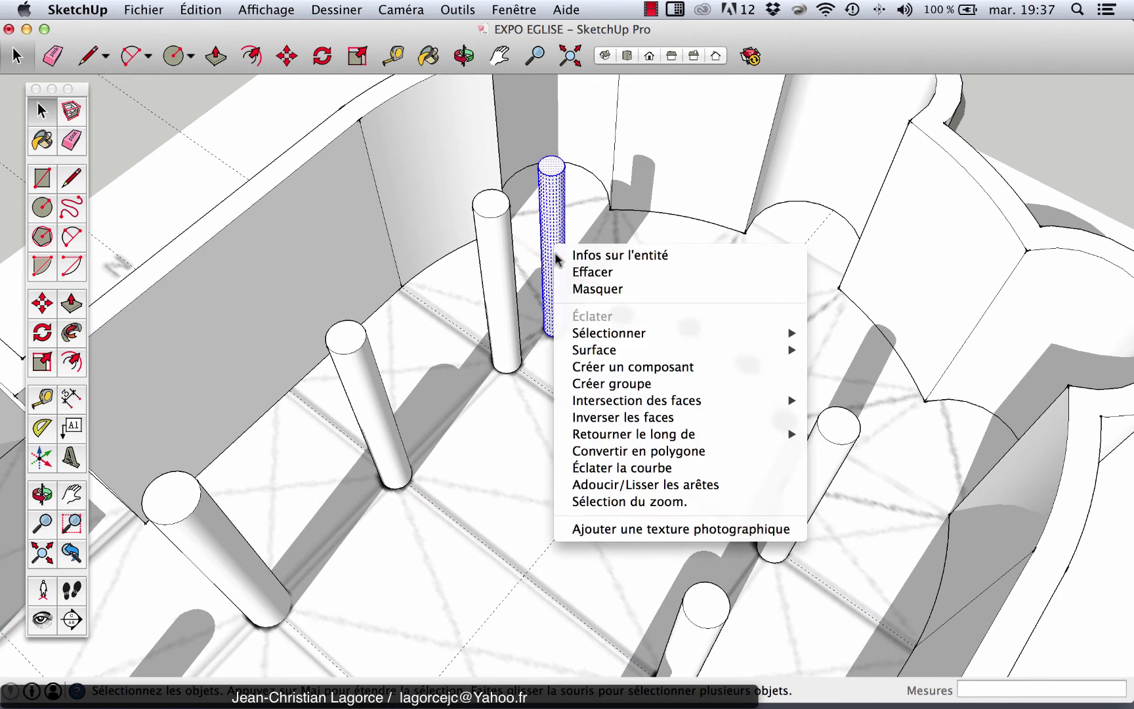
left_click(623, 366)
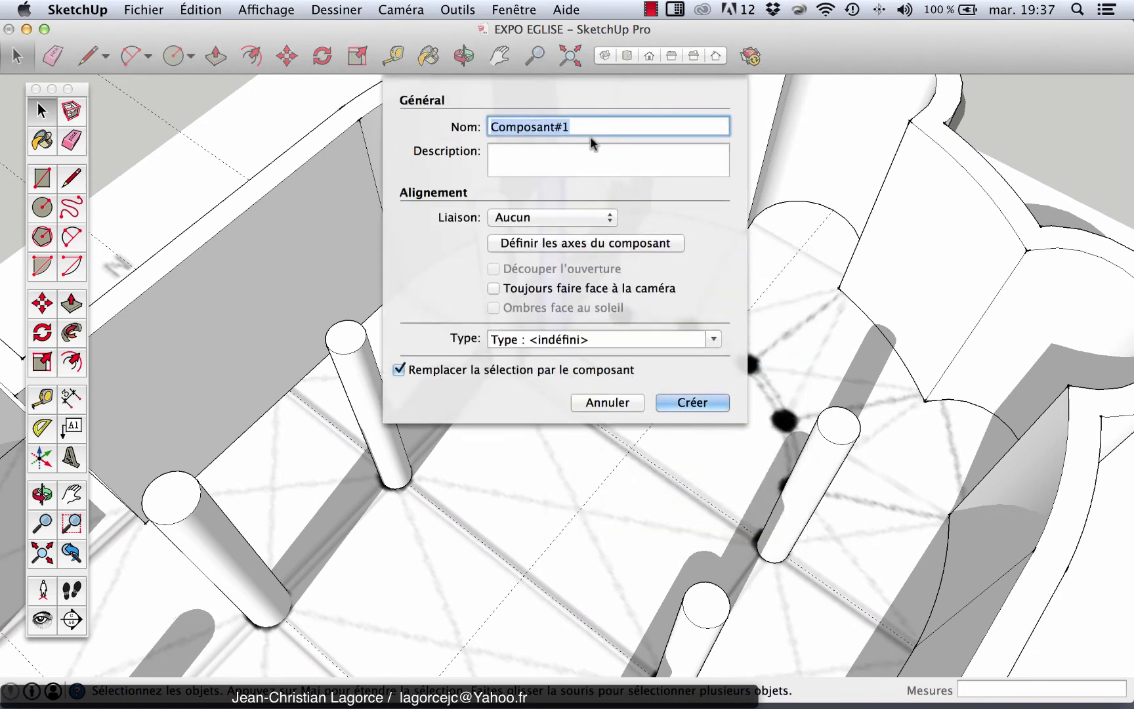
type("c")
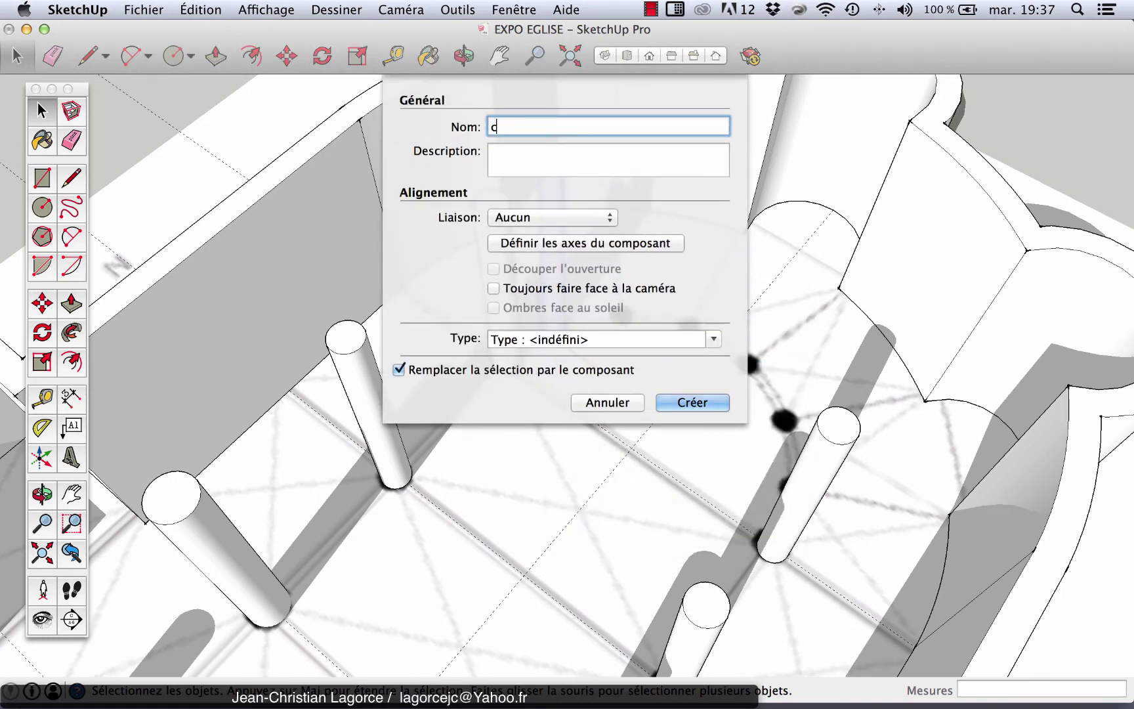
type("olonne choeur")
left_click(692, 402)
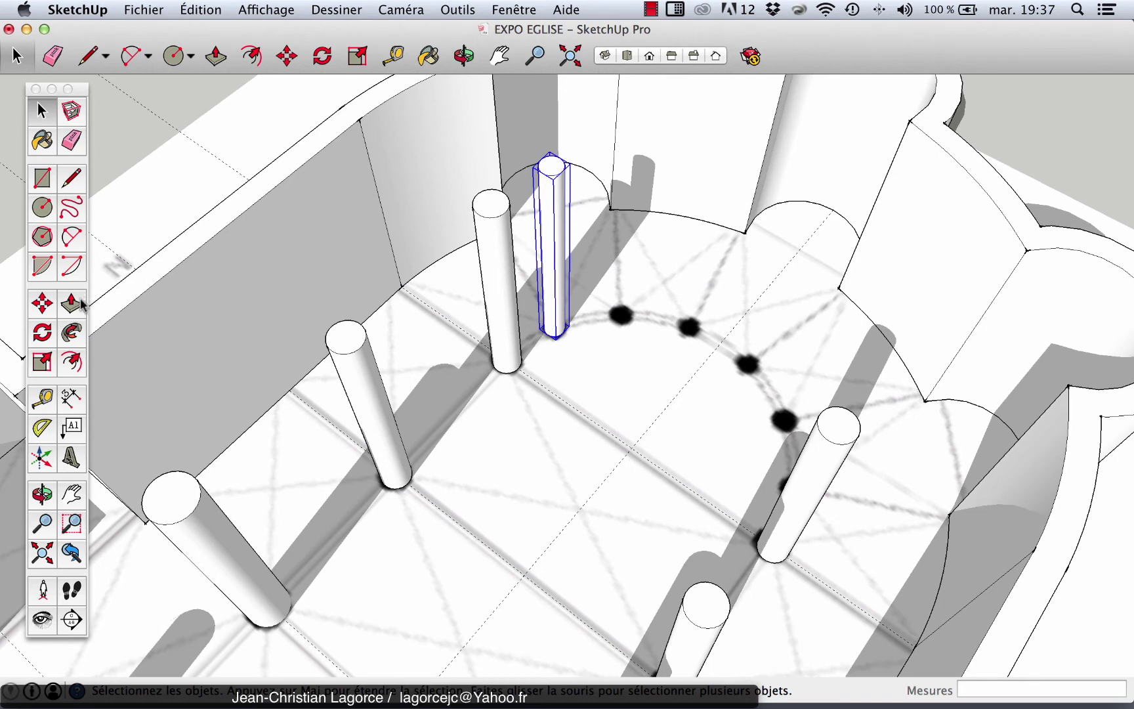
- Rotate a copy of the choir column about the guides' intersection, about 133.4° onto the semicircle's last mark, and divide the arc with /4
left_click(41, 334)
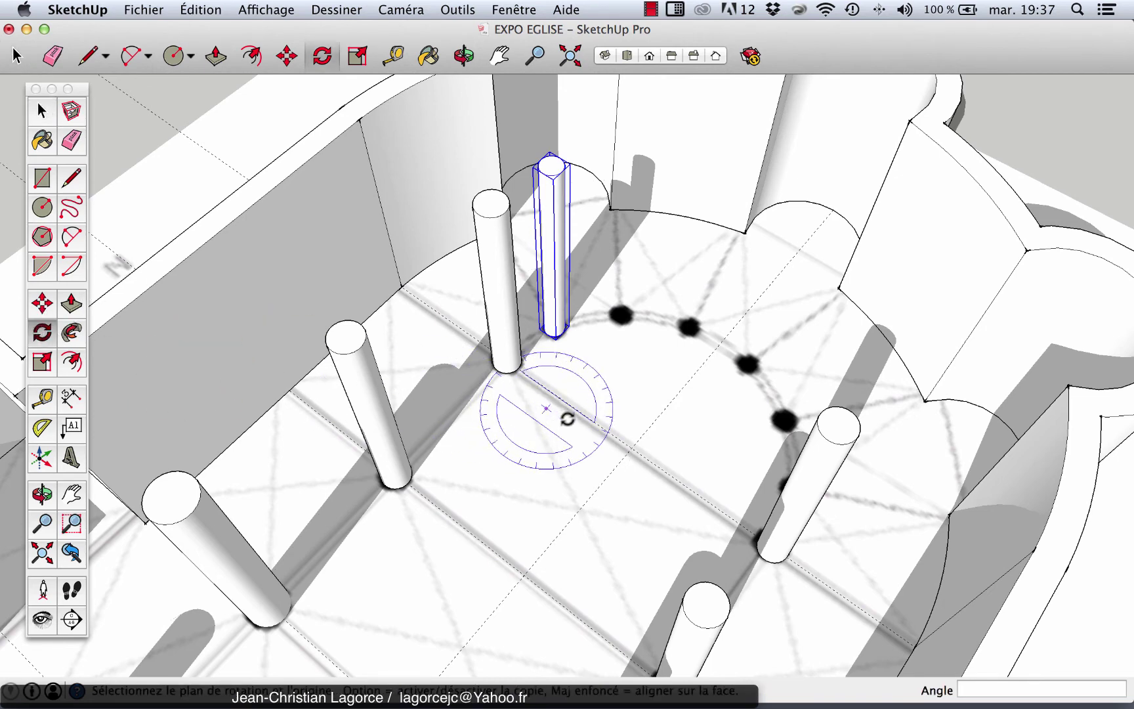
scroll(649, 458, "up", 2)
scroll(649, 457, "up", 1)
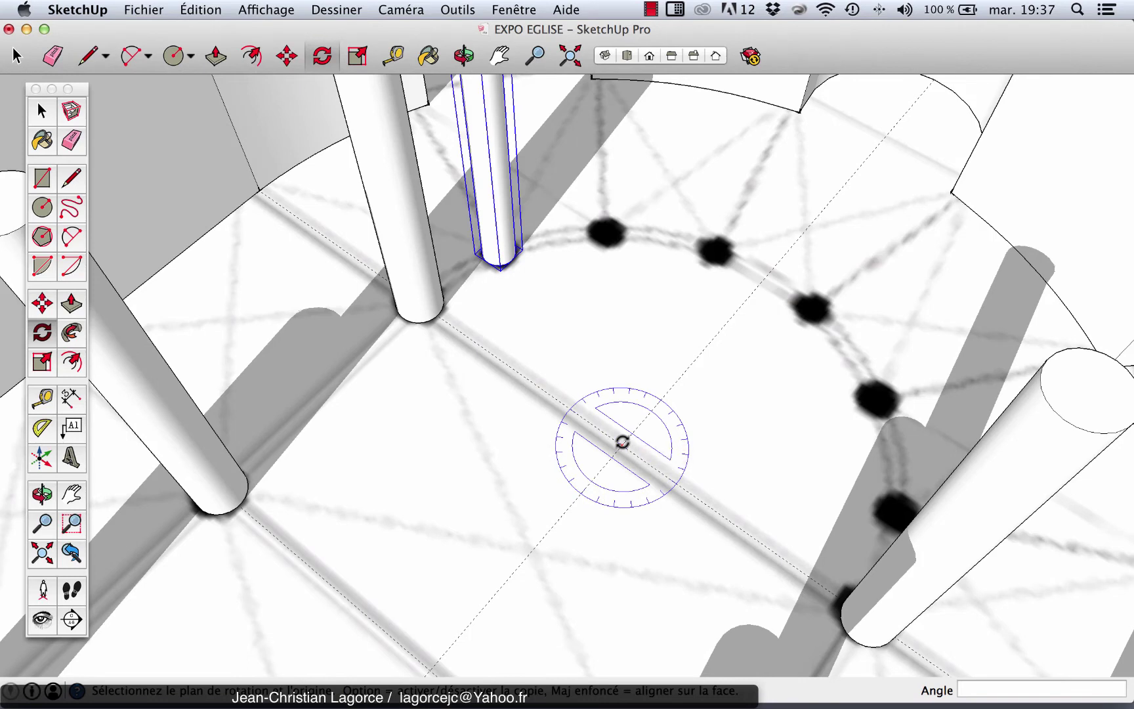
left_click(622, 443)
scroll(510, 272, "up", 2)
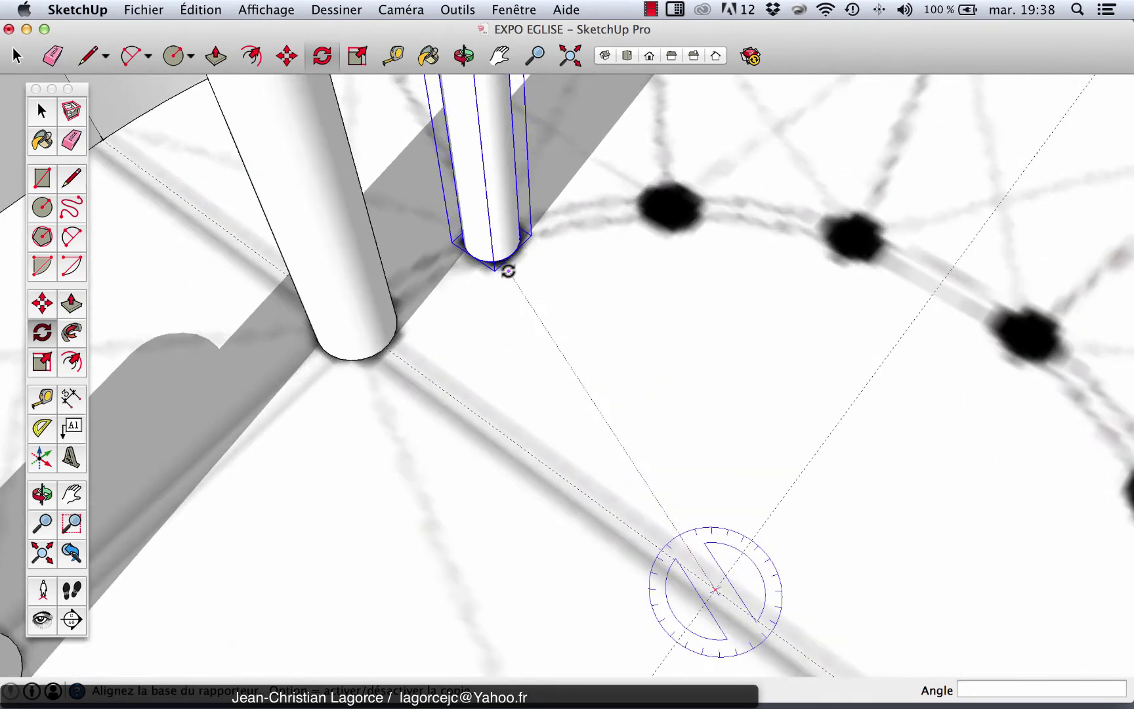
scroll(498, 256, "up", 2)
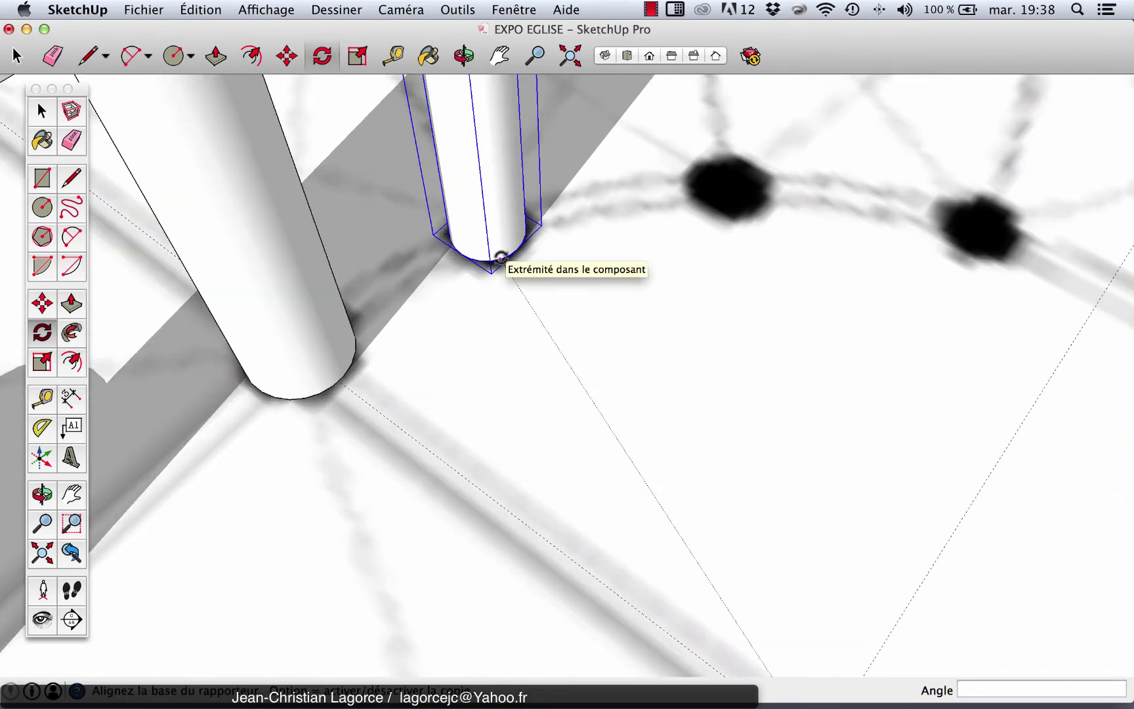
scroll(500, 256, "up", 2)
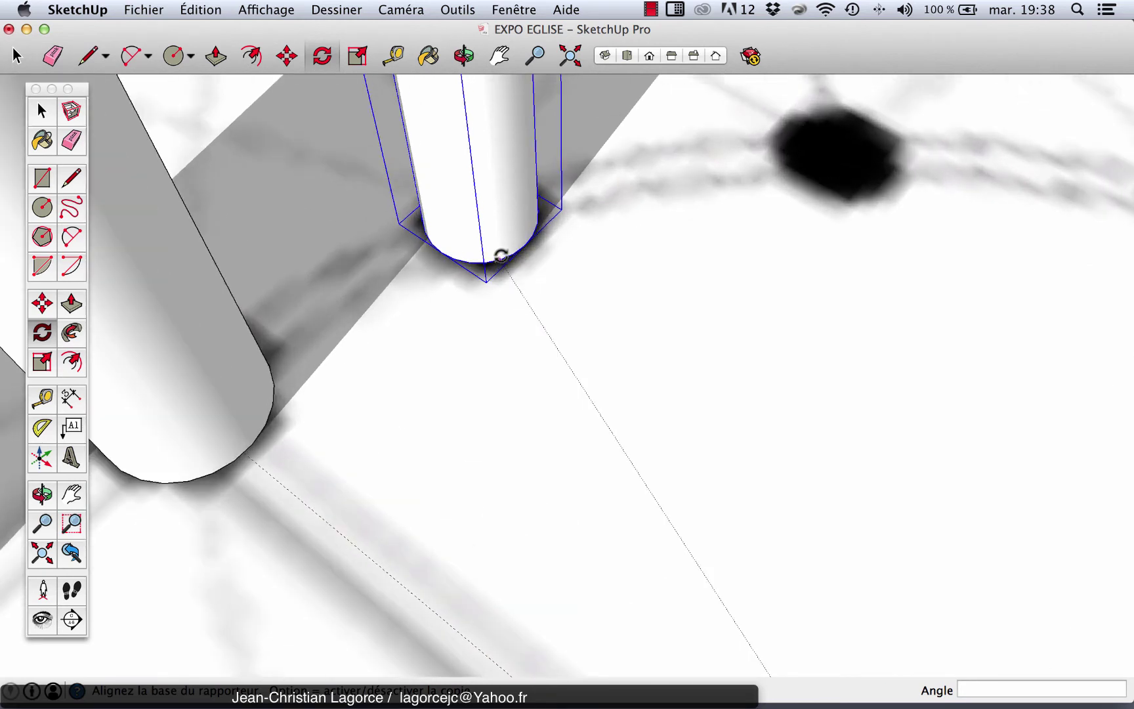
left_click(501, 256)
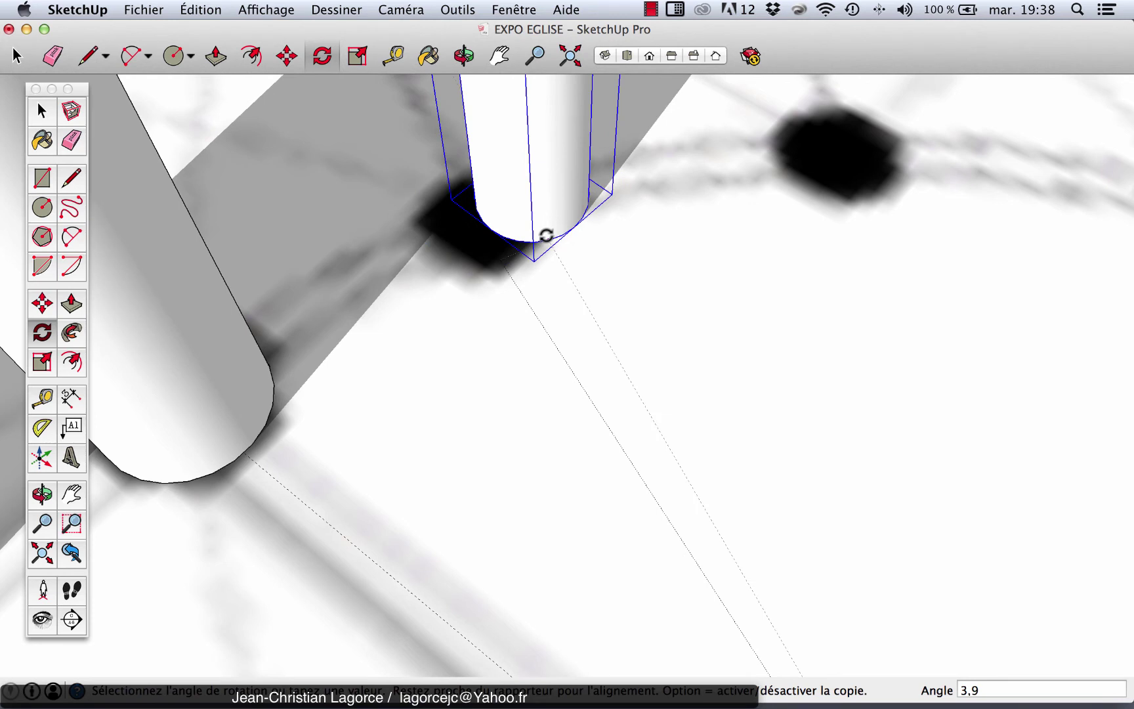
scroll(623, 210, "down", 3)
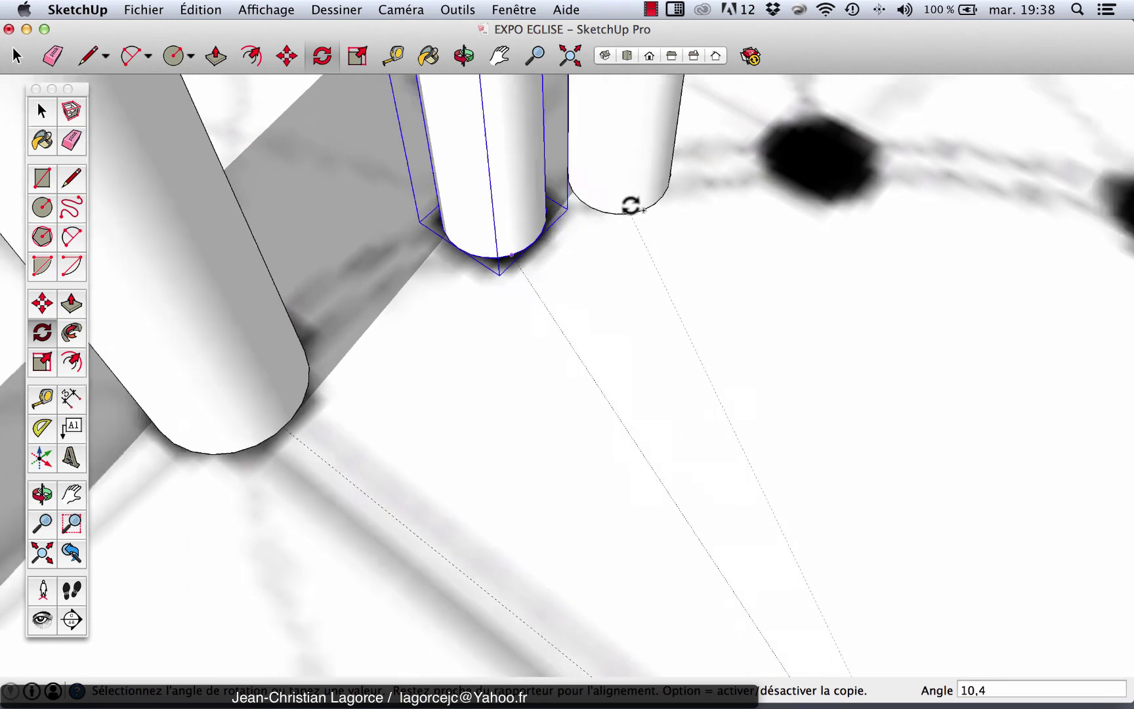
scroll(748, 177, "down", 2)
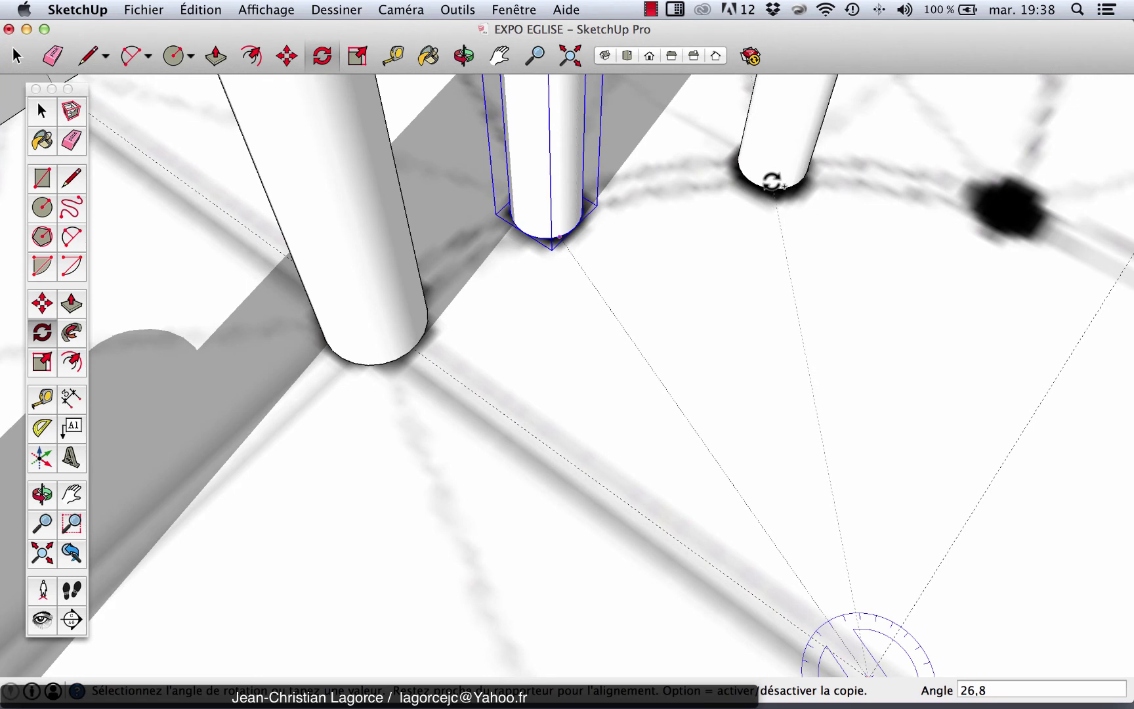
type("120")
key("Return")
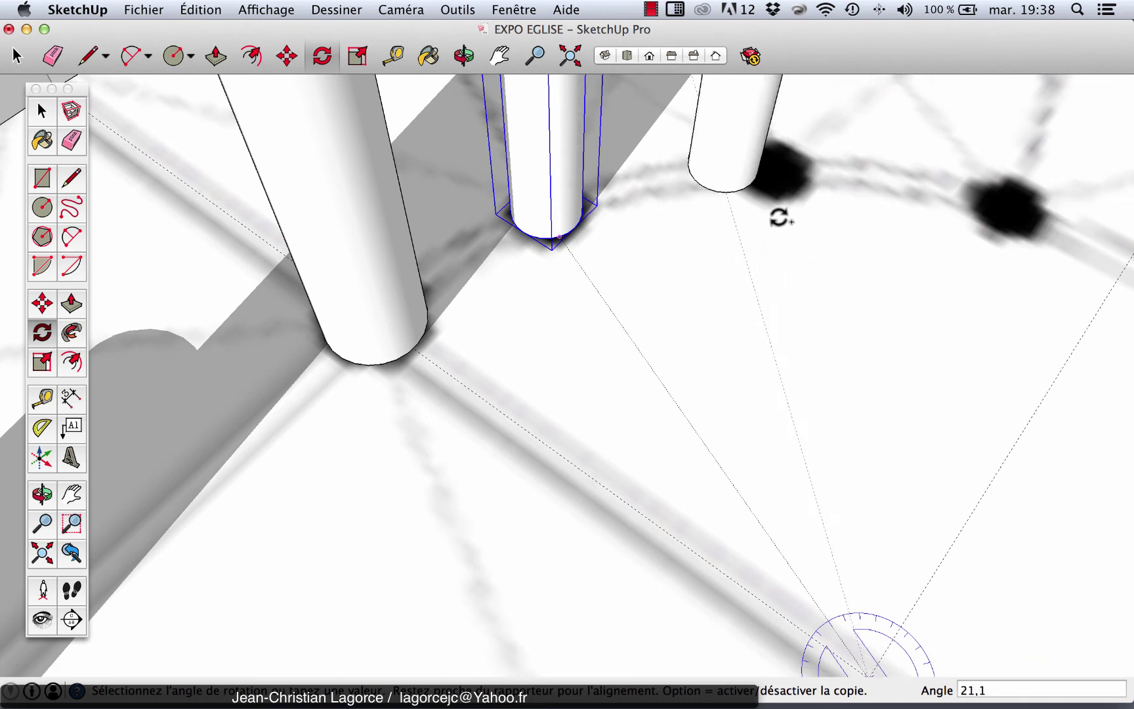
scroll(769, 200, "down", 2)
scroll(772, 202, "down", 2)
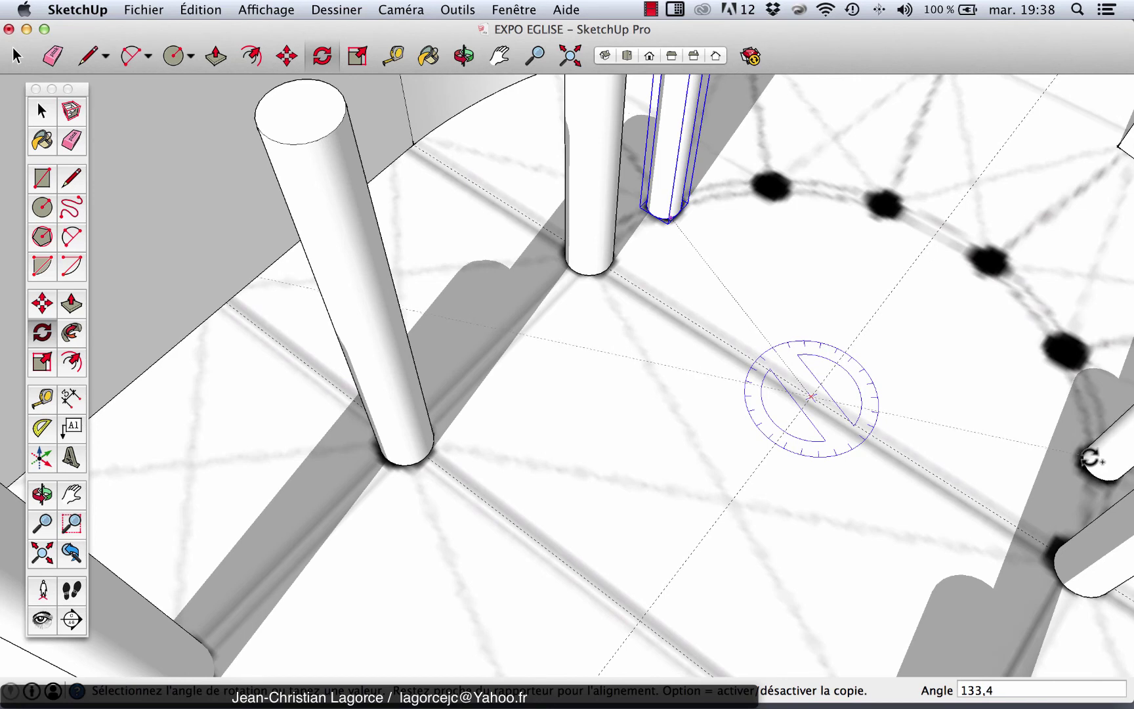
left_click(1089, 457)
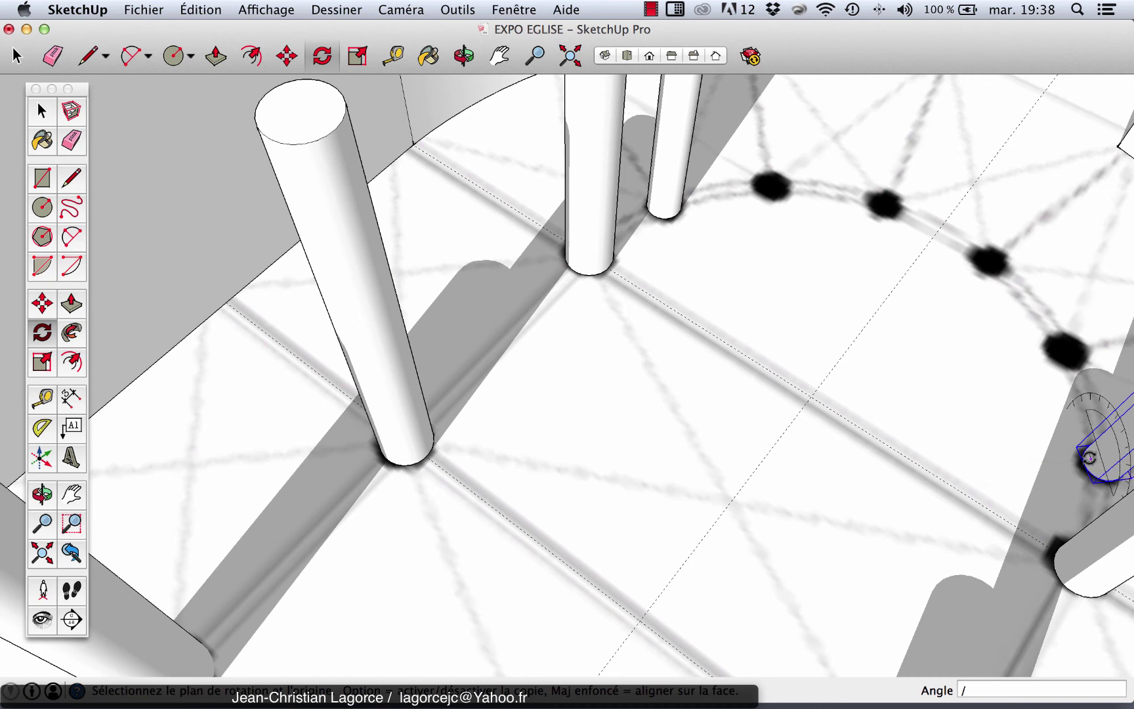
key("Return")
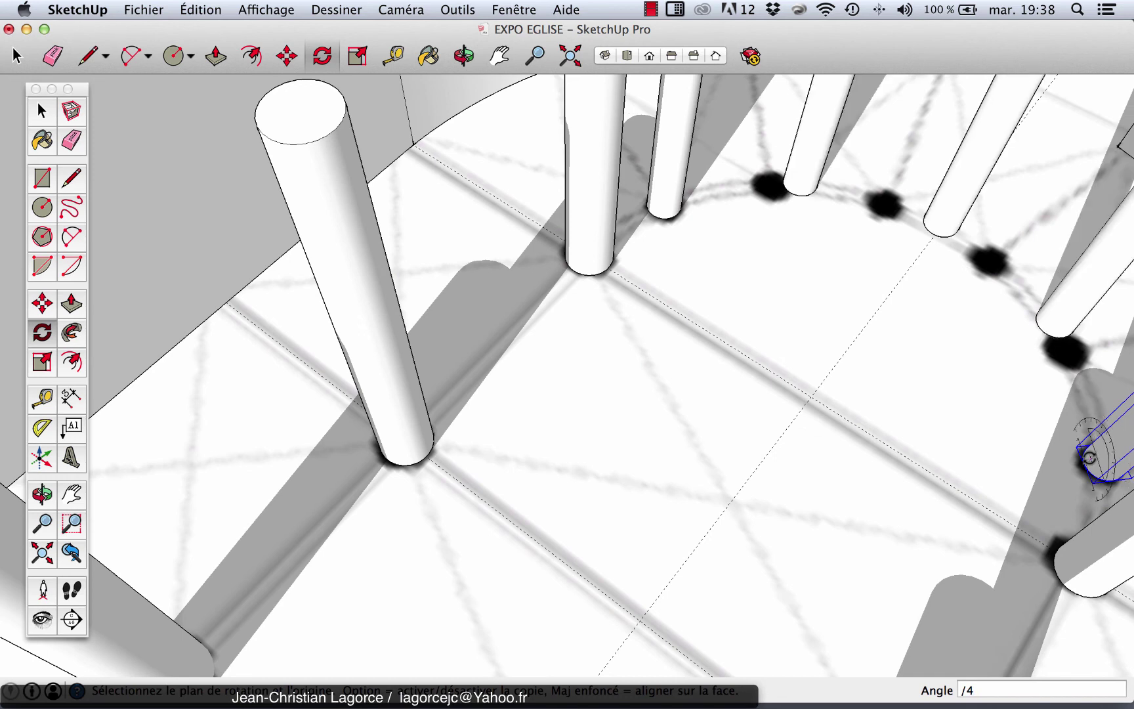
- Undo the rotated series of choir columns made with /4 in the apse
left_click(199, 10)
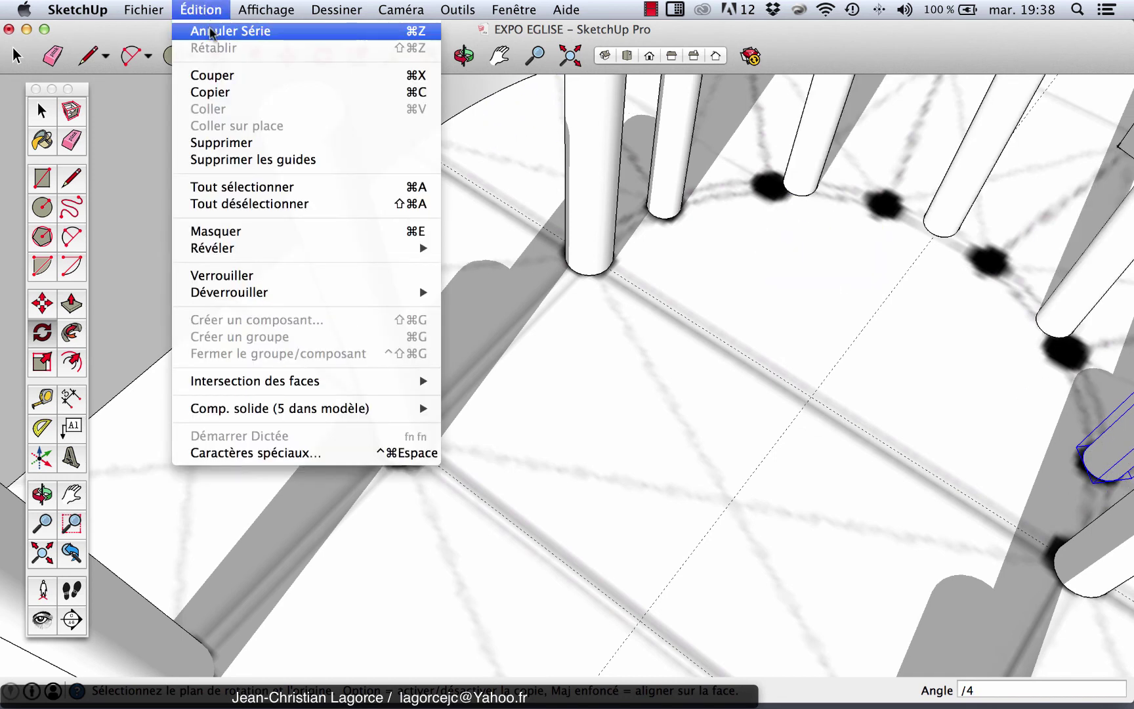
left_click(218, 30)
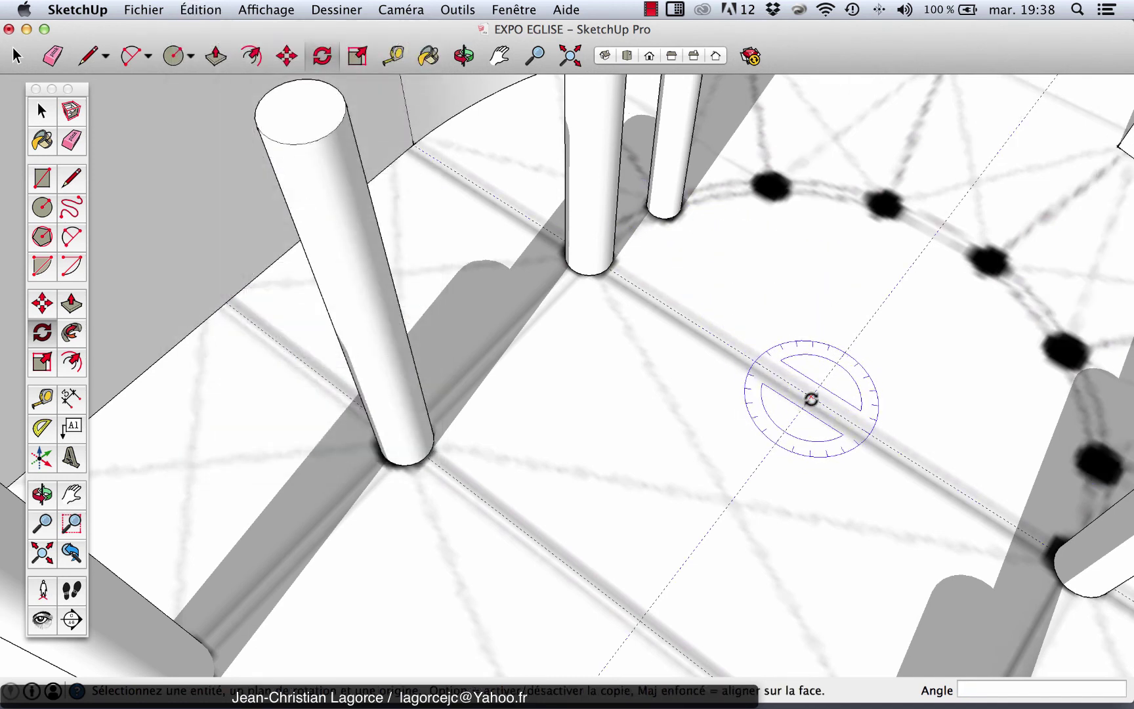
left_click(810, 397)
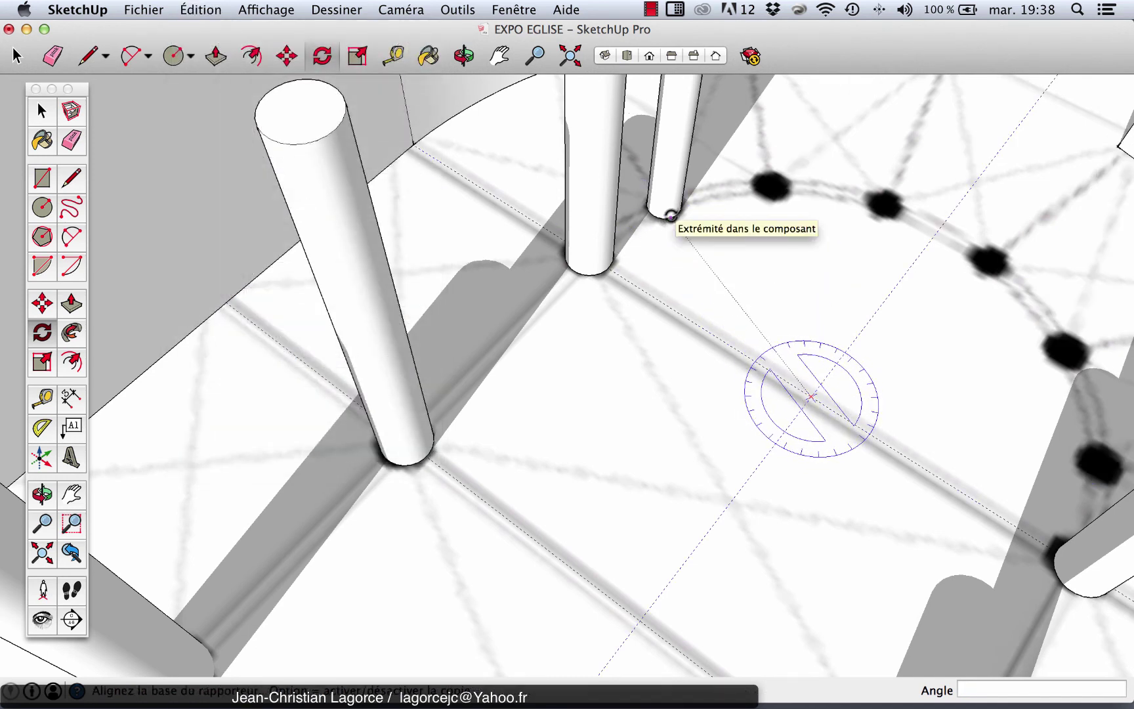
left_click(671, 215)
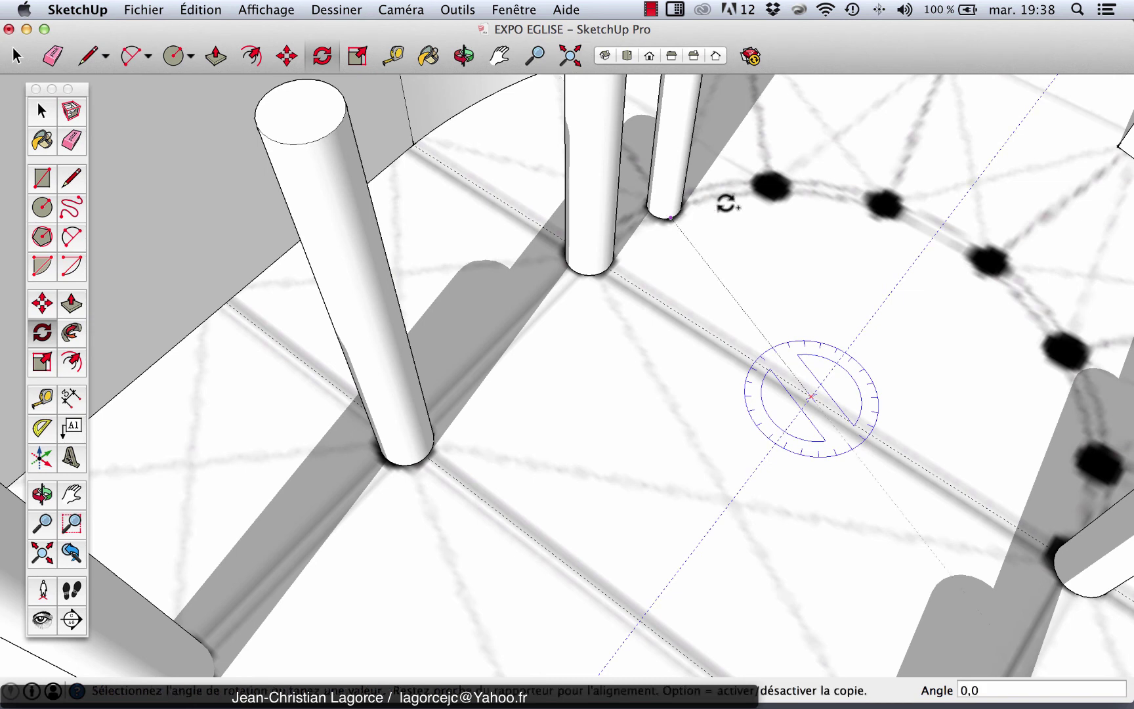
key("Escape")
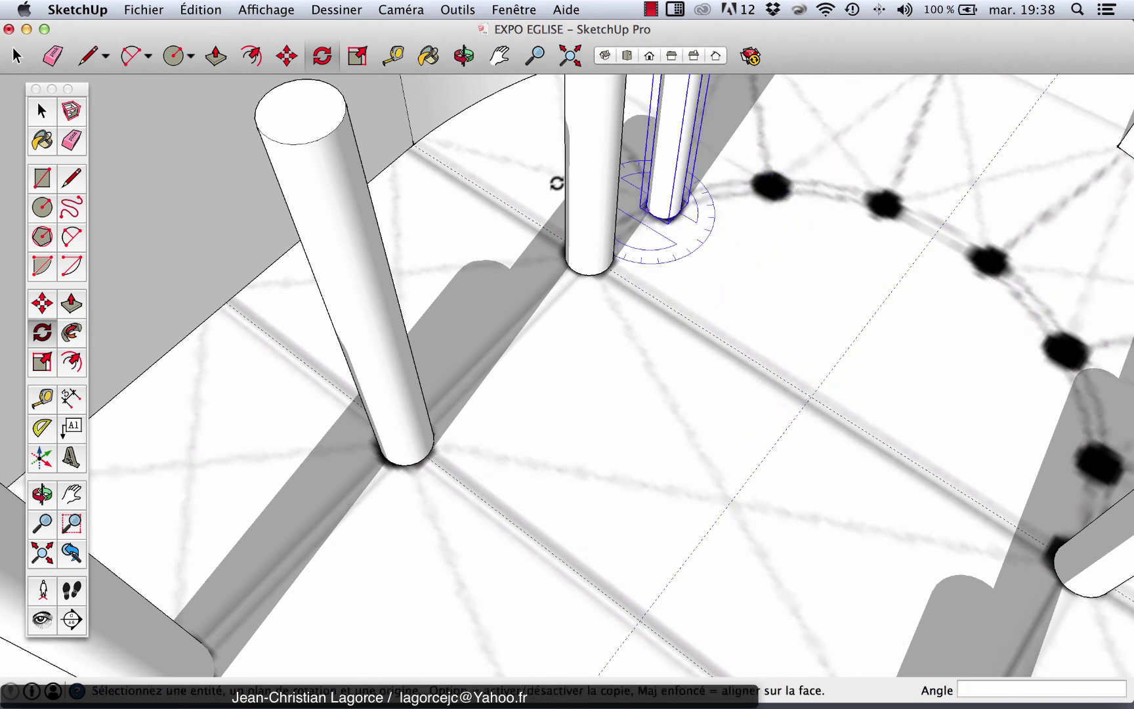
- Rotate a copy of the first choir column about the guides' intersection, about 133.3° onto the semicircle's last mark, and divide the arc with /5
left_click(41, 111)
left_click(683, 209)
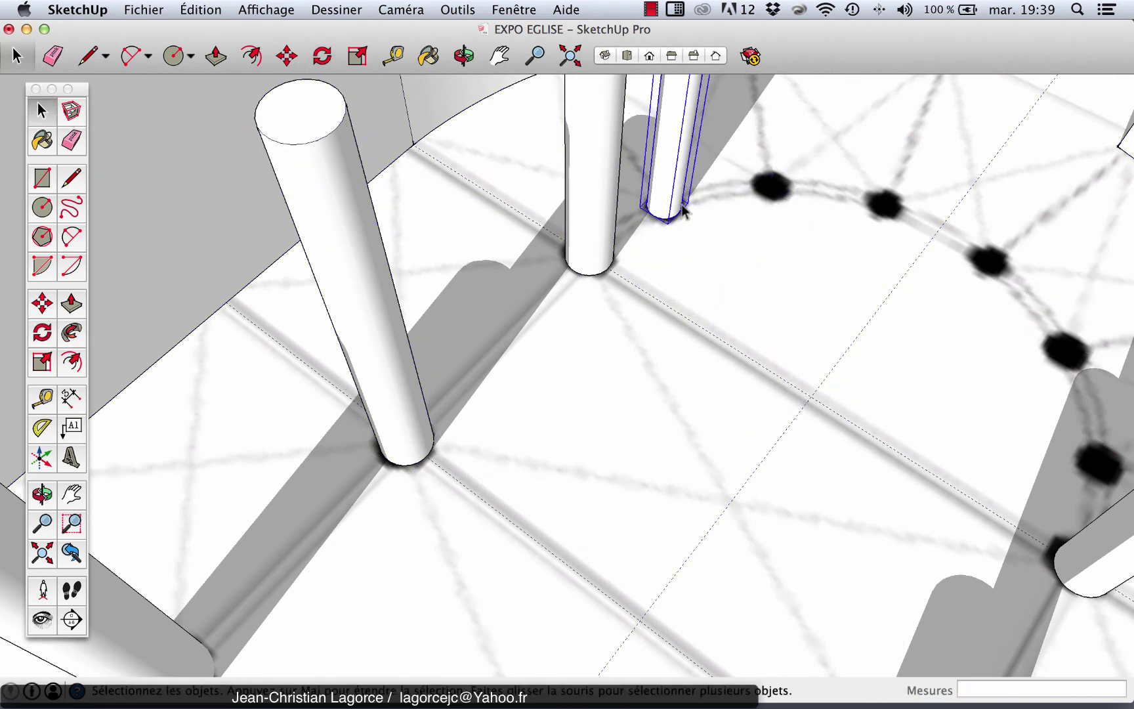
left_click(322, 57)
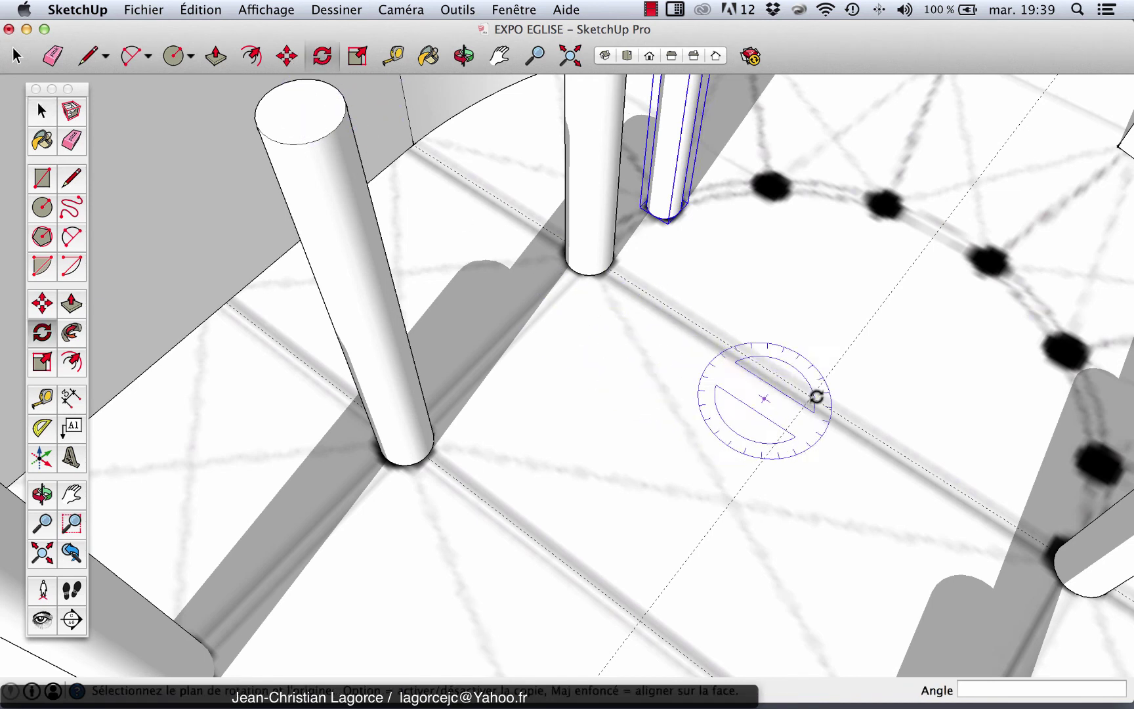
left_click(670, 215)
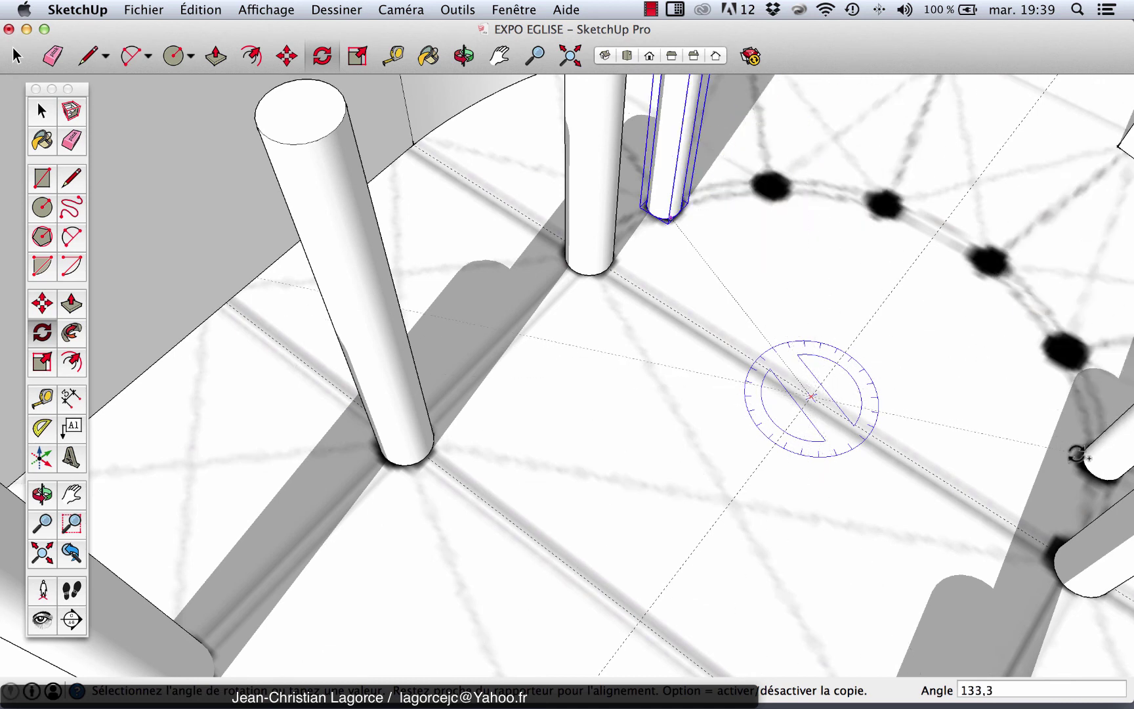
left_click(1077, 453)
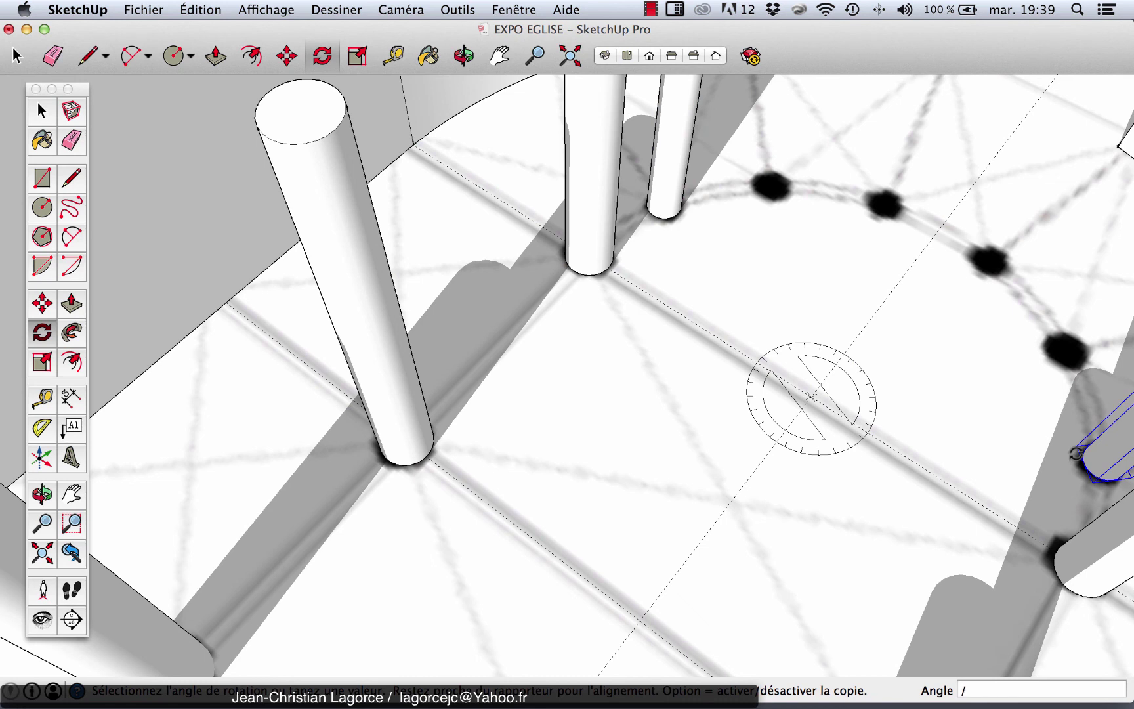
key("Return")
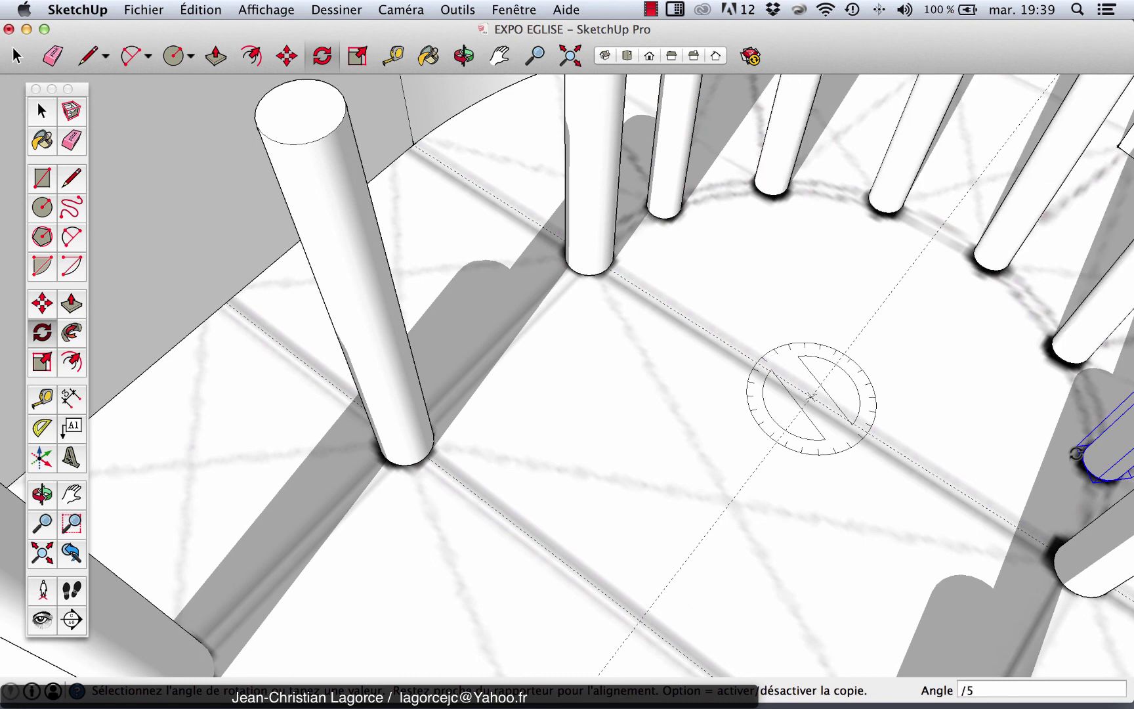
- Examine the whole church model from several angles and distances, checking the columns of the nave, crossing and apse
scroll(709, 400, "down", 10)
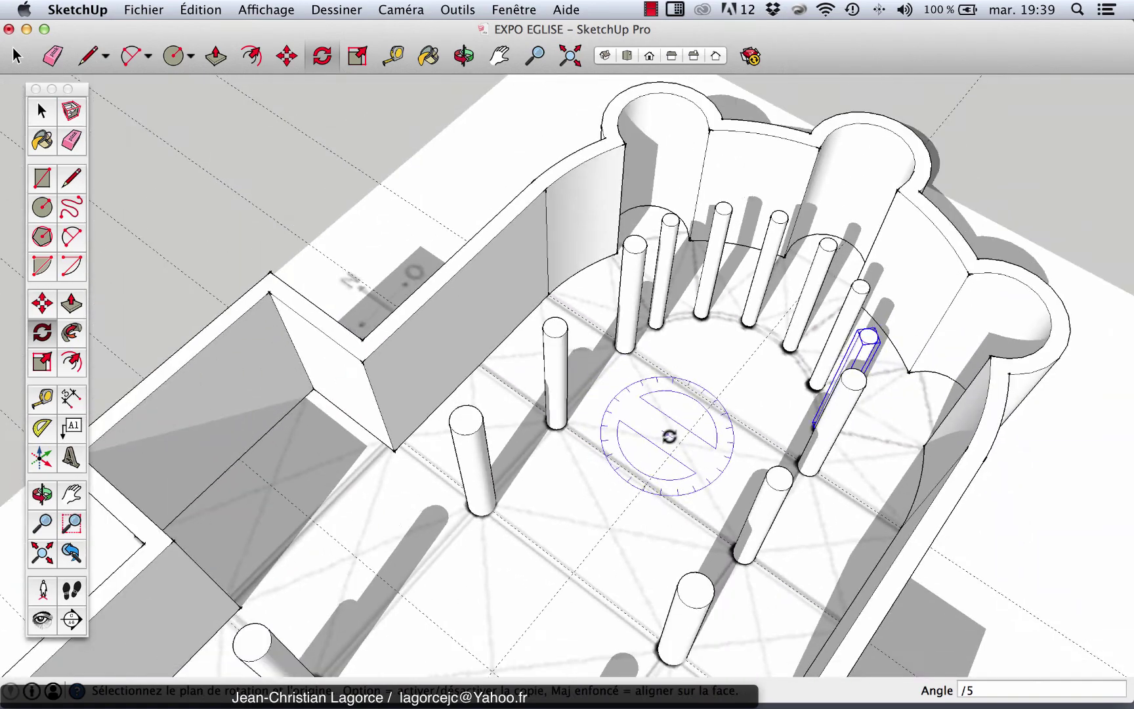
scroll(611, 296, "down", 5)
scroll(558, 494, "up", 2)
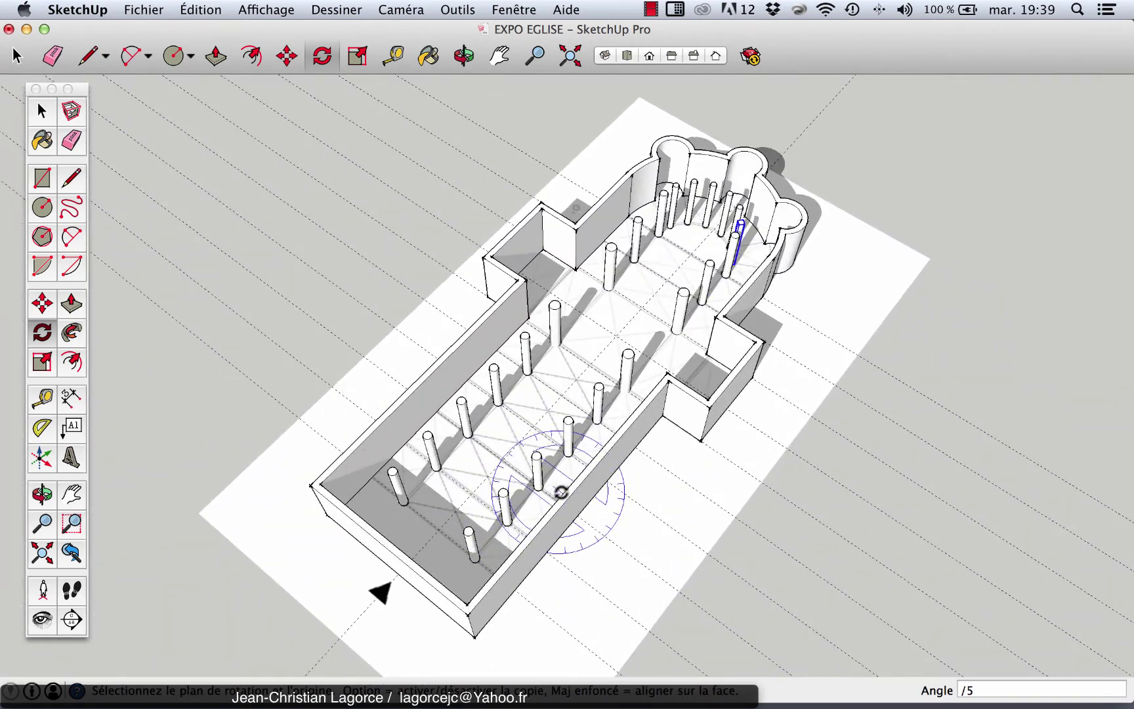
mouse_move(600, 415)
middle_mouse_down()
mouse_move(452, 370)
mouse_move(455, 279)
mouse_move(590, 289)
mouse_move(412, 415)
middle_mouse_up()
mouse_move(412, 415)
left_mouse_down()
mouse_move(224, 393)
mouse_move(476, 398)
mouse_move(584, 380)
mouse_move(569, 338)
left_mouse_up()
middle_click_drag(570, 339, 568, 341)
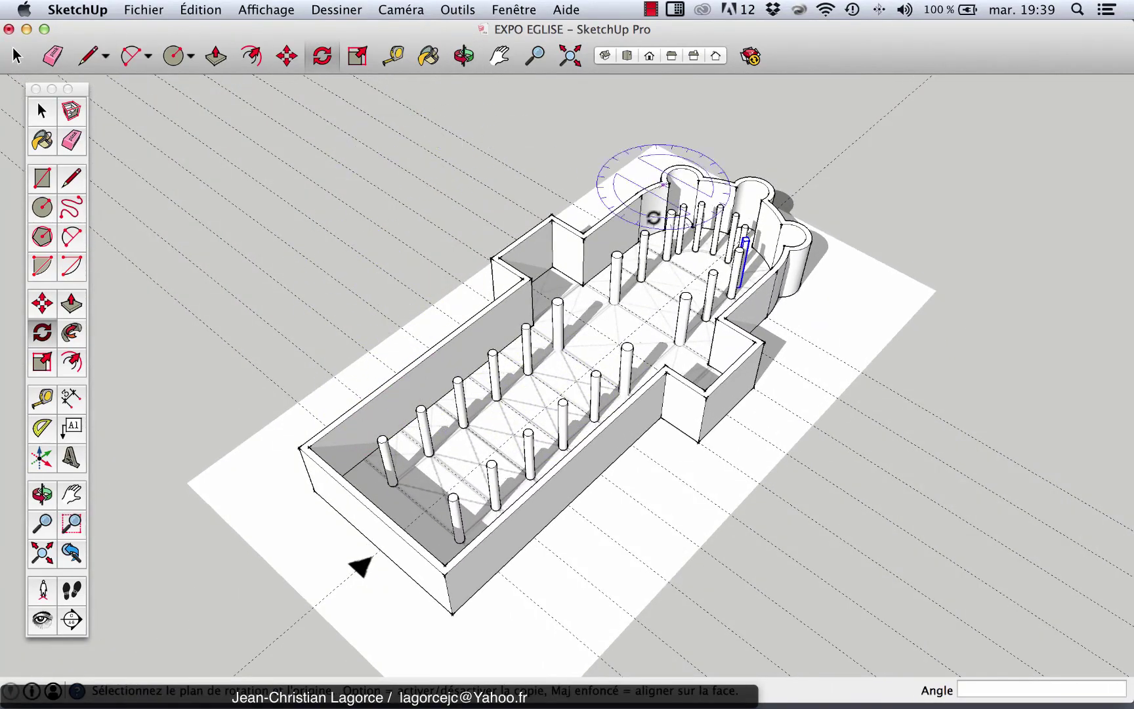
middle_click_drag(650, 304, 308, 479)
middle_click_drag(579, 354, 683, 266)
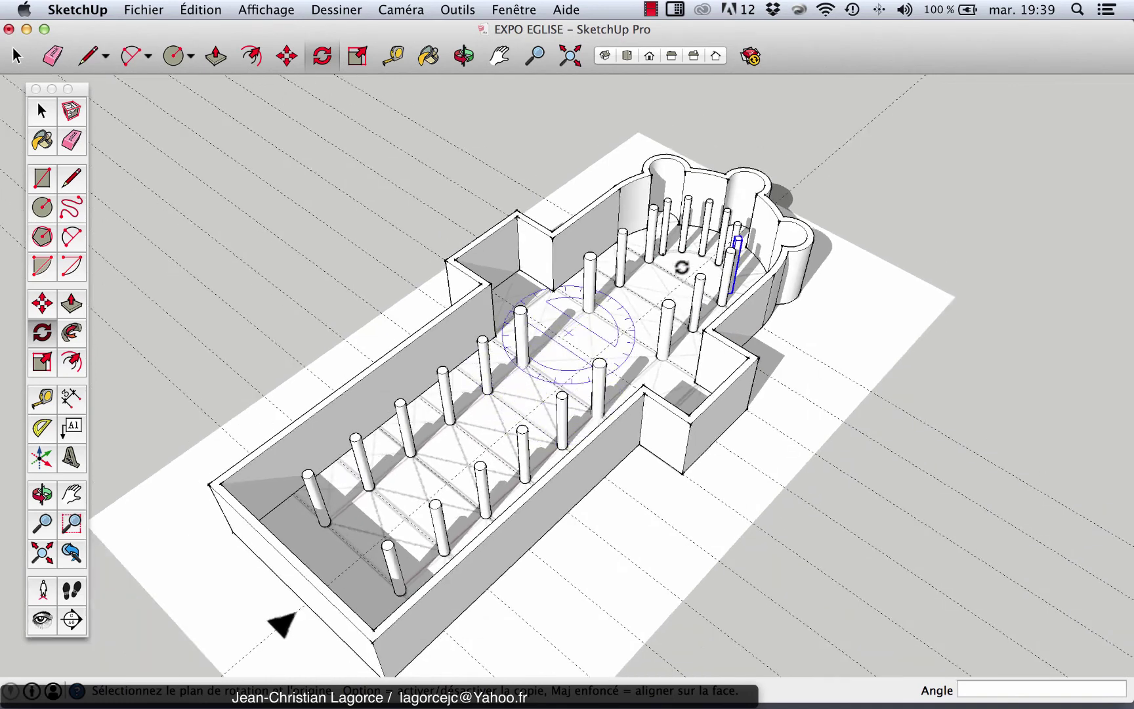
scroll(650, 193, "up", 2)
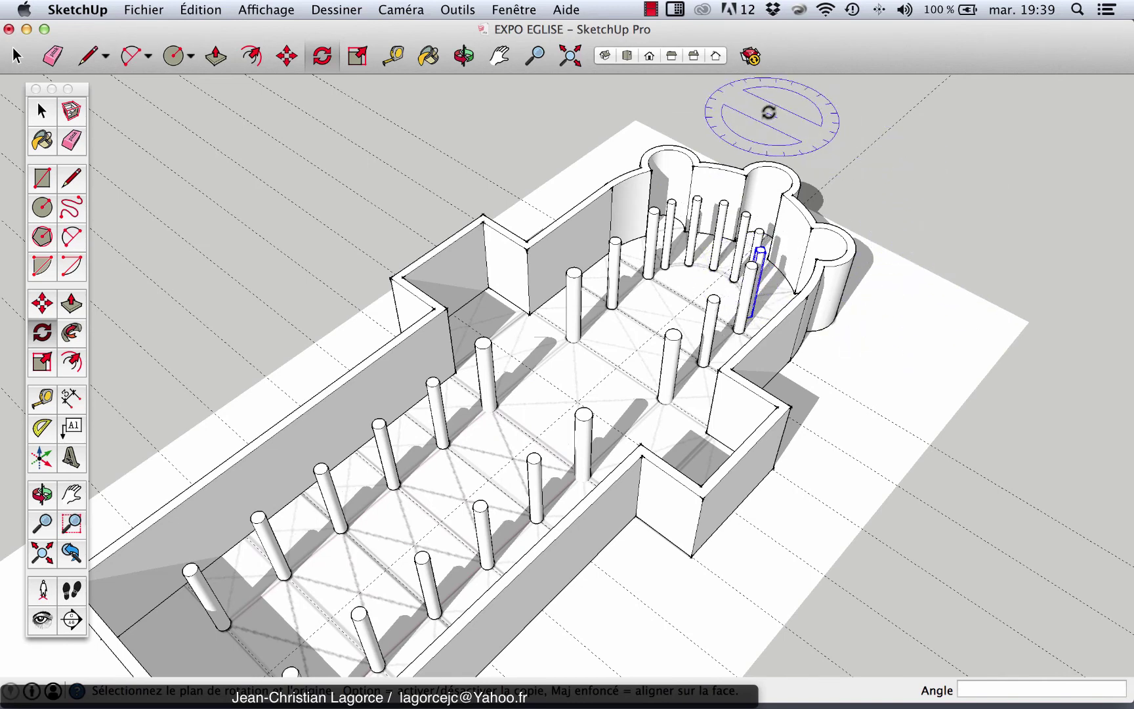
scroll(768, 151, "down", 1)
scroll(819, 256, "down", 2)
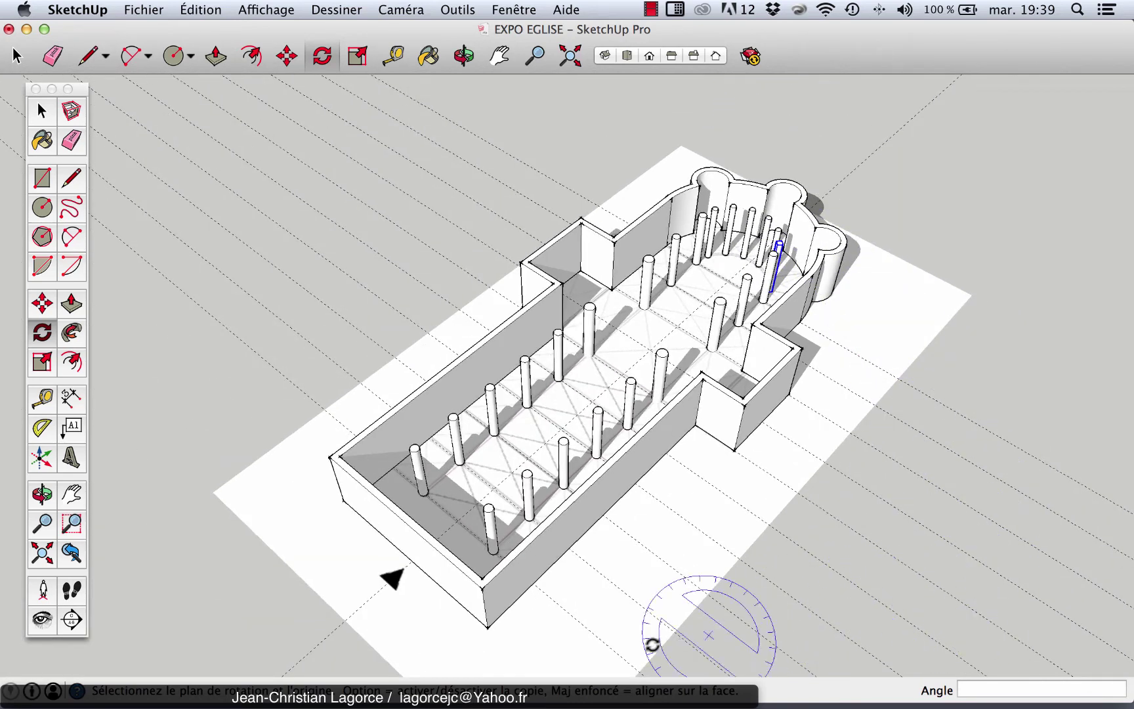
scroll(490, 603, "up", 2)
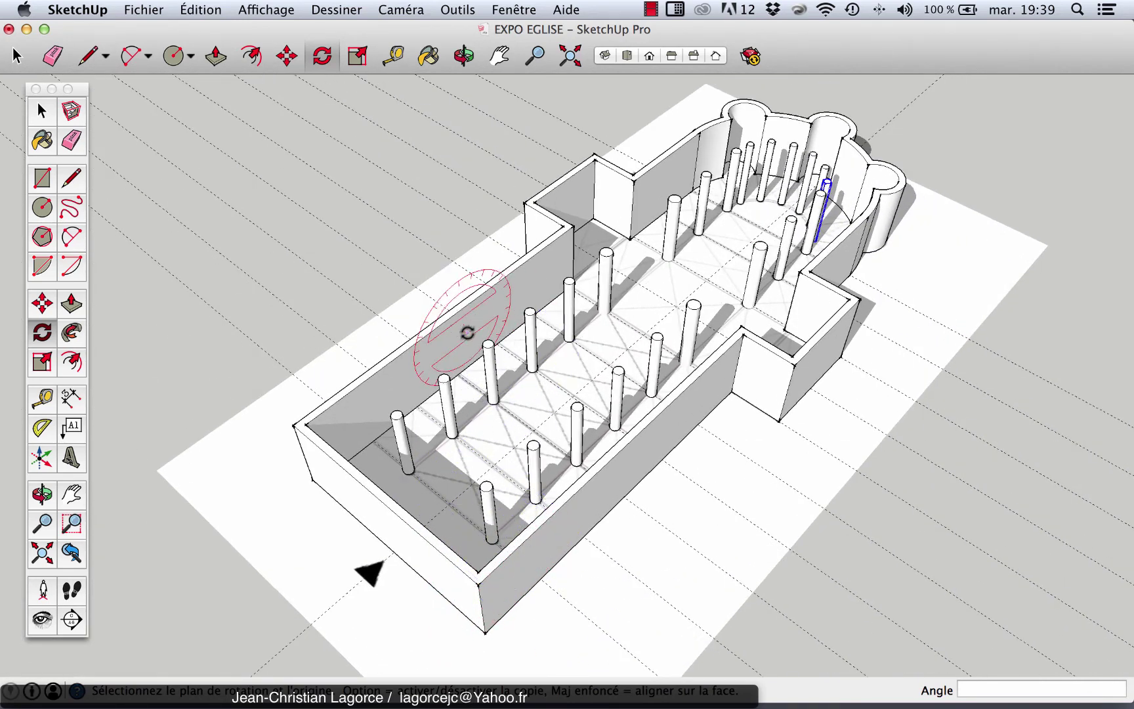